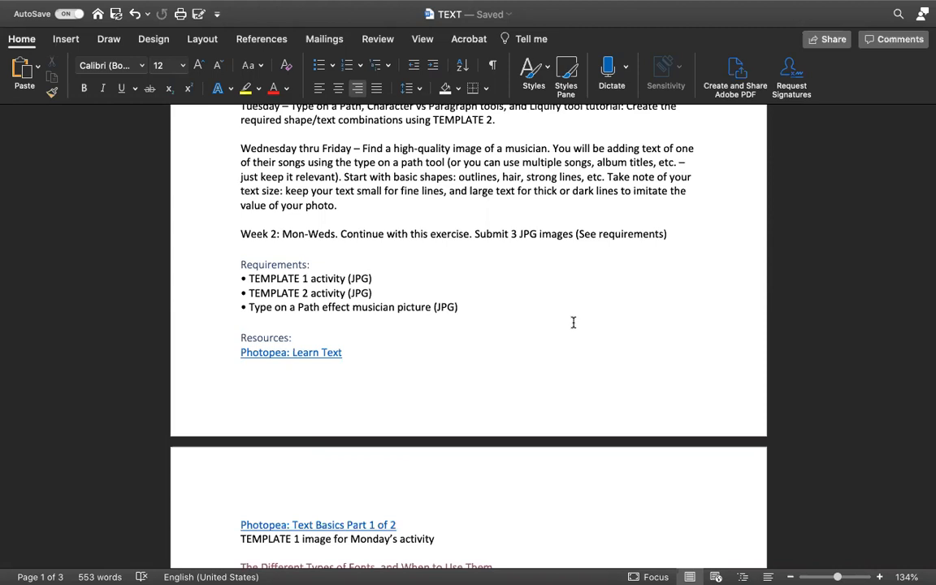
Highlight the assignment's instruction to find a high-quality image of a musician.
{"action": "left_click_drag", "start_coordinate": [332, 137], "coordinate": [449, 137]}
{"action": "left_click_drag", "start_coordinate": [362, 147], "coordinate": [548, 148]}
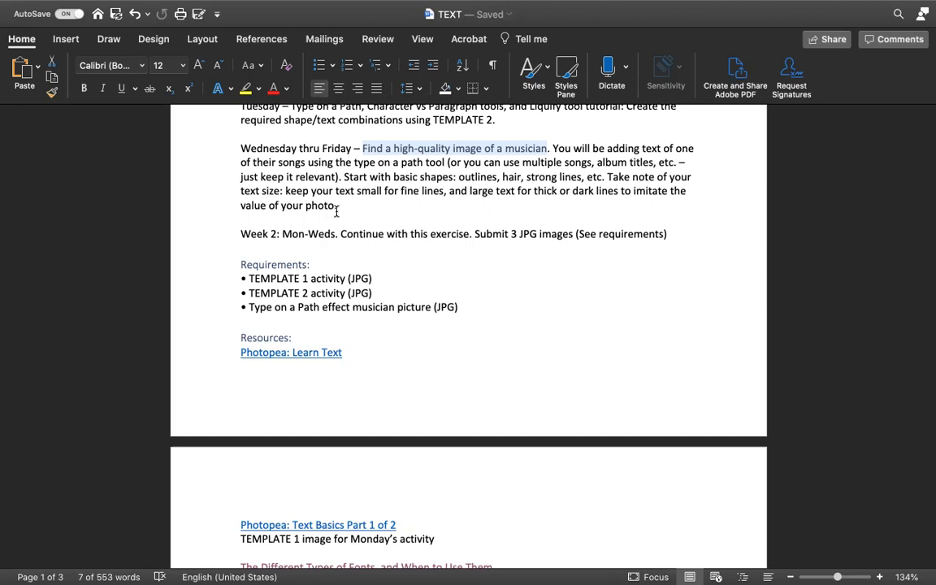
Switch to Photopea in the browser and start a new project, showing the print size presets.
{"action": "key", "text": "ctrl+Up"}
{"action": "left_click", "coordinate": [574, 50]}
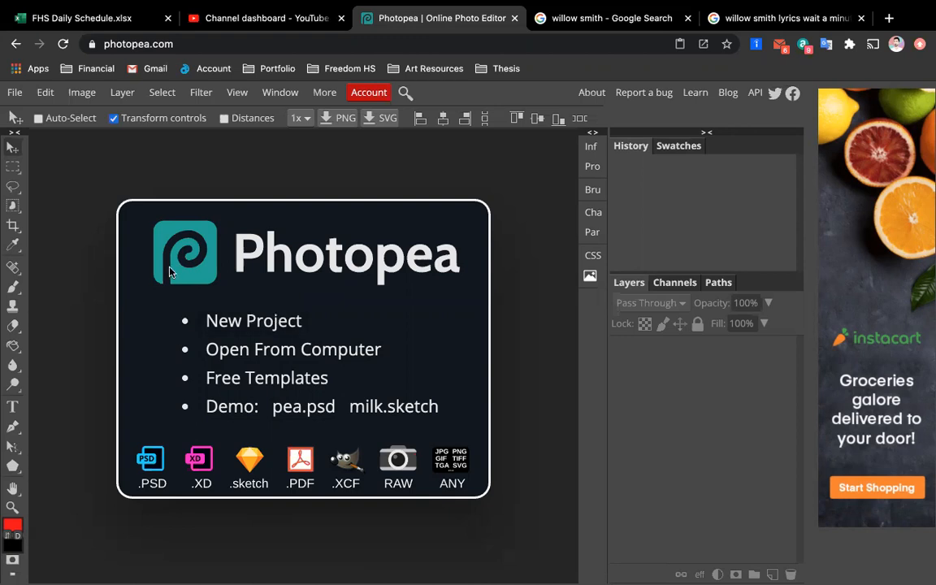
{"action": "left_click", "coordinate": [250, 319]}
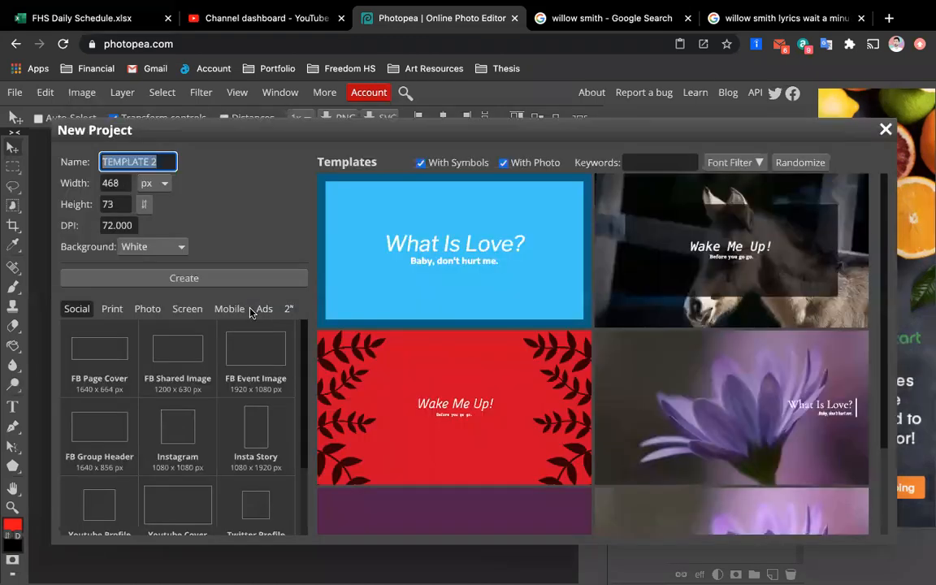
{"action": "left_click", "coordinate": [111, 310]}
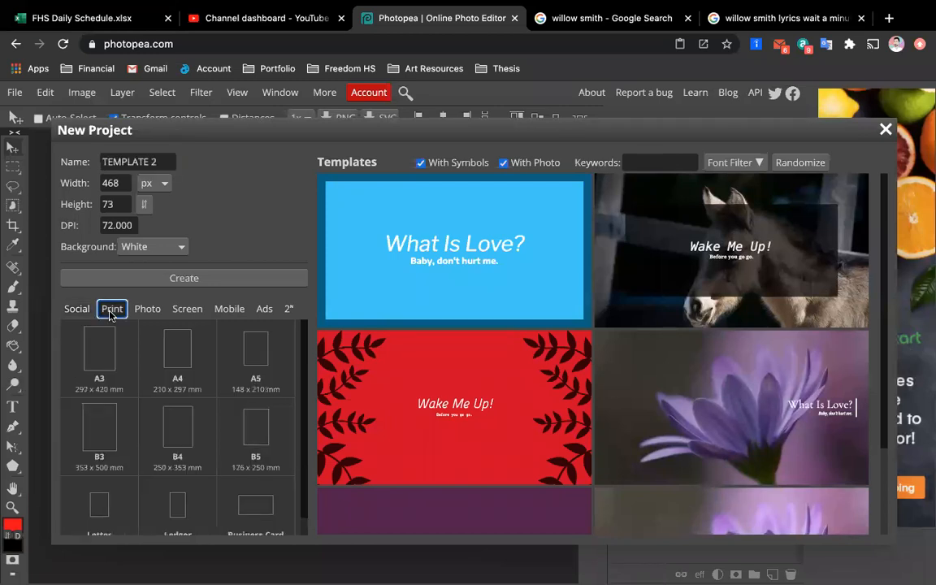
{"action": "scroll", "coordinate": [126, 486], "scroll_direction": "down", "scroll_amount": 1}
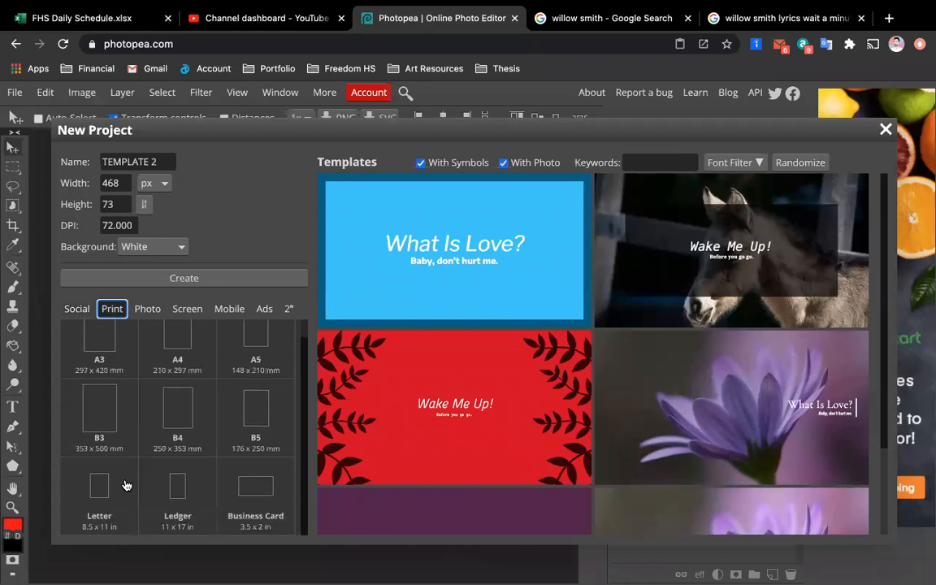
Name the new project "Type on a path".
{"action": "left_click", "coordinate": [159, 164]}
{"action": "triple_click", "coordinate": [161, 164]}
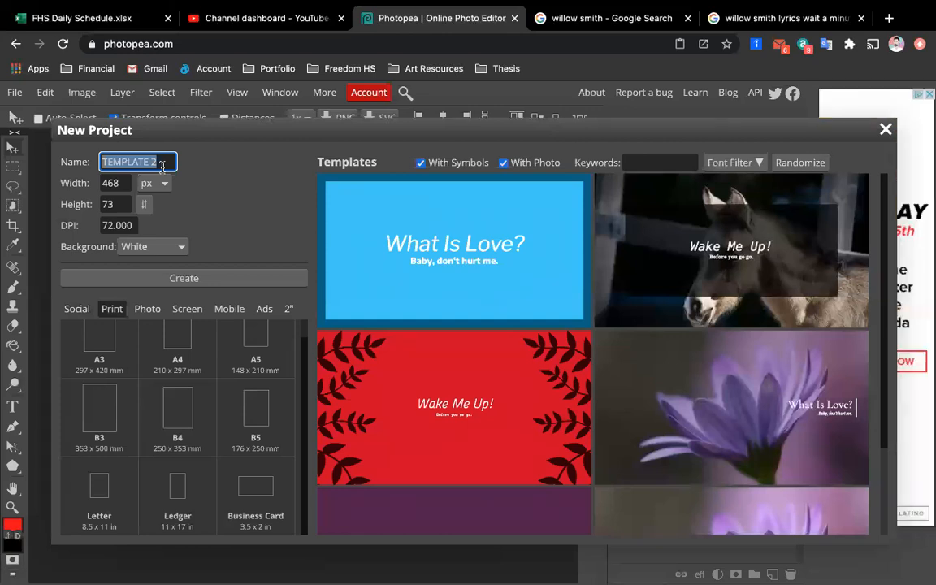
{"action": "type", "text": "Type on a ap"}
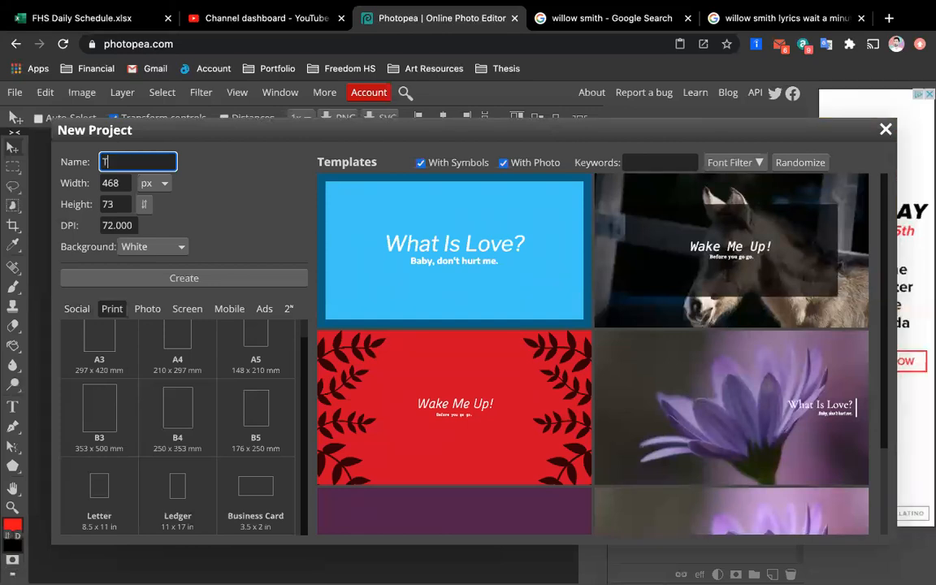
{"action": "key", "text": "BackSpace"}
{"action": "key", "text": "BackSpace"}
{"action": "type", "text": "pah"}
{"action": "key", "text": "BackSpace"}
{"action": "type", "text": "th"}
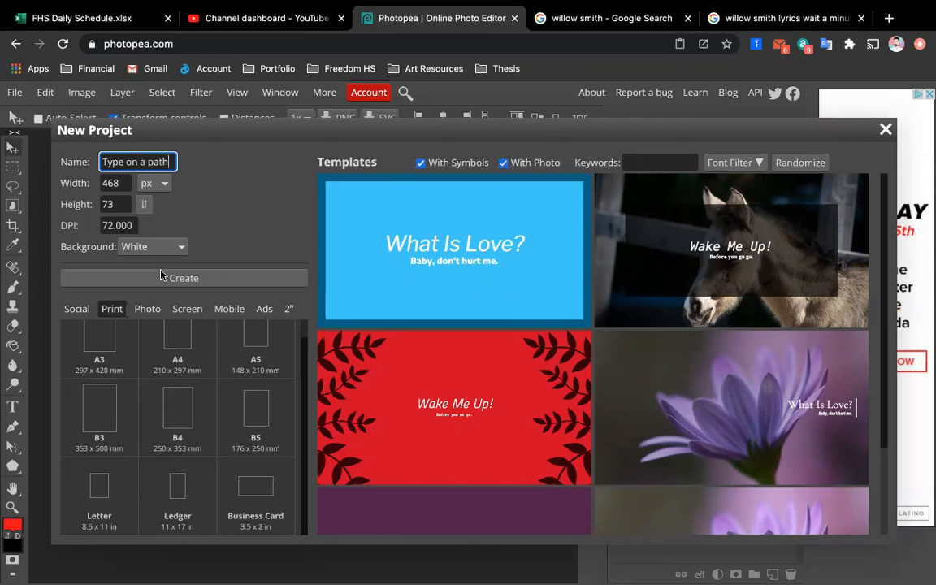
Create the project with the Letter preset, 8.5 x 11 in at 300 DPI with a white background.
{"action": "left_click", "coordinate": [100, 485]}
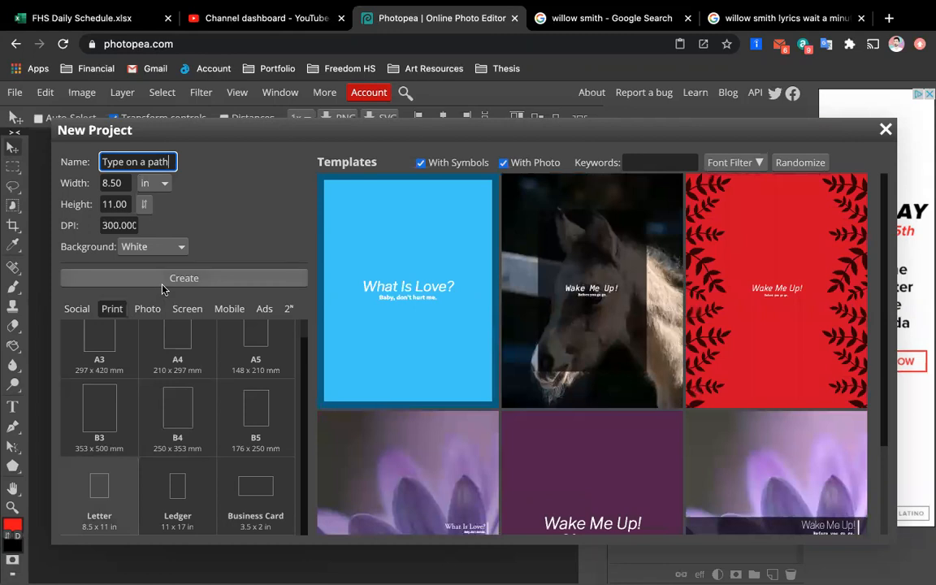
{"action": "left_click", "coordinate": [162, 280]}
{"action": "left_click", "coordinate": [12, 147]}
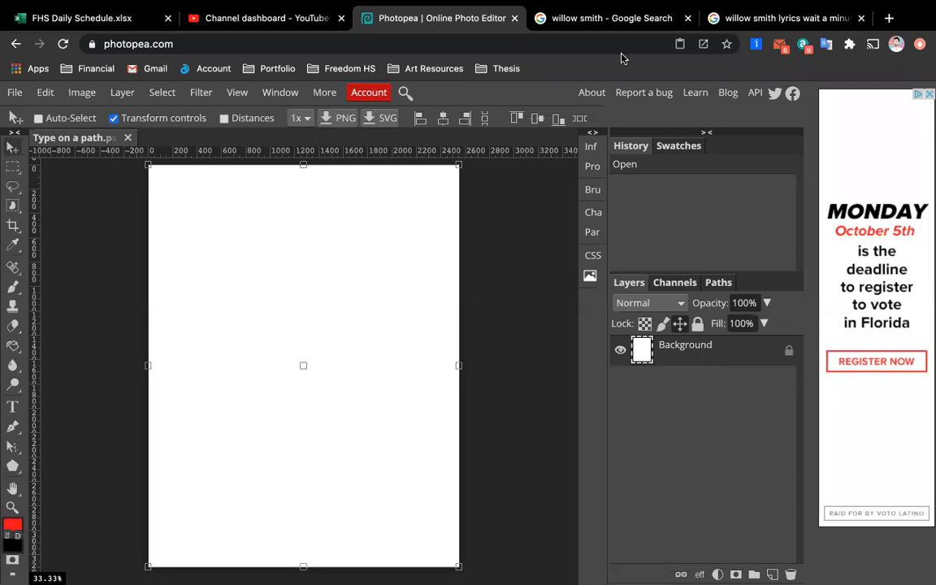
Switch to the Google image results for willow smith and filter them to large images.
{"action": "left_click", "coordinate": [611, 24]}
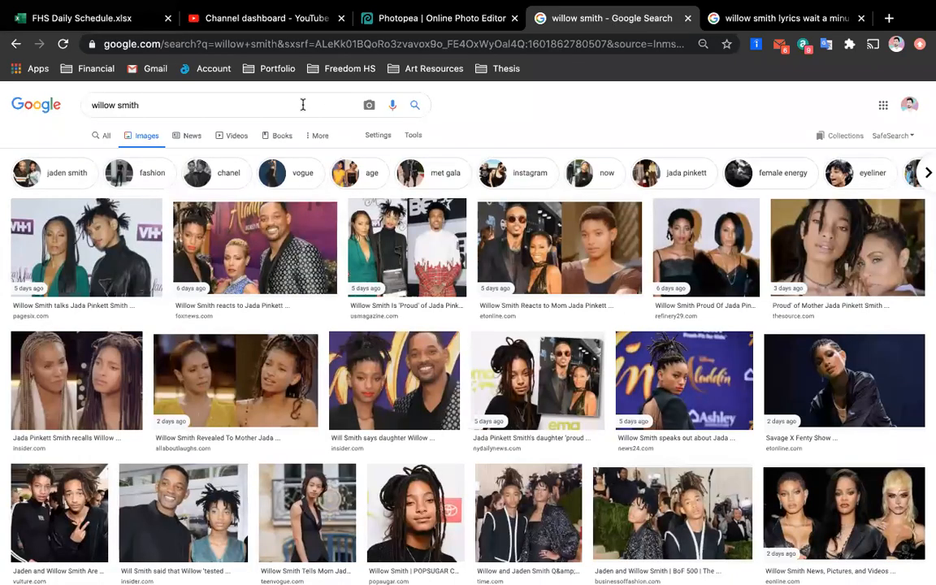
{"action": "left_click", "coordinate": [240, 102]}
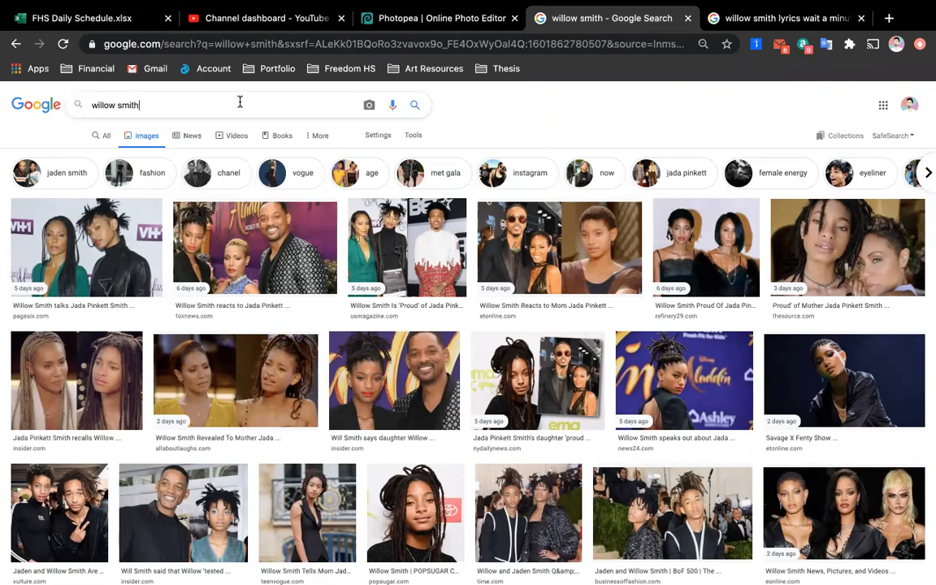
{"action": "left_click", "coordinate": [409, 144]}
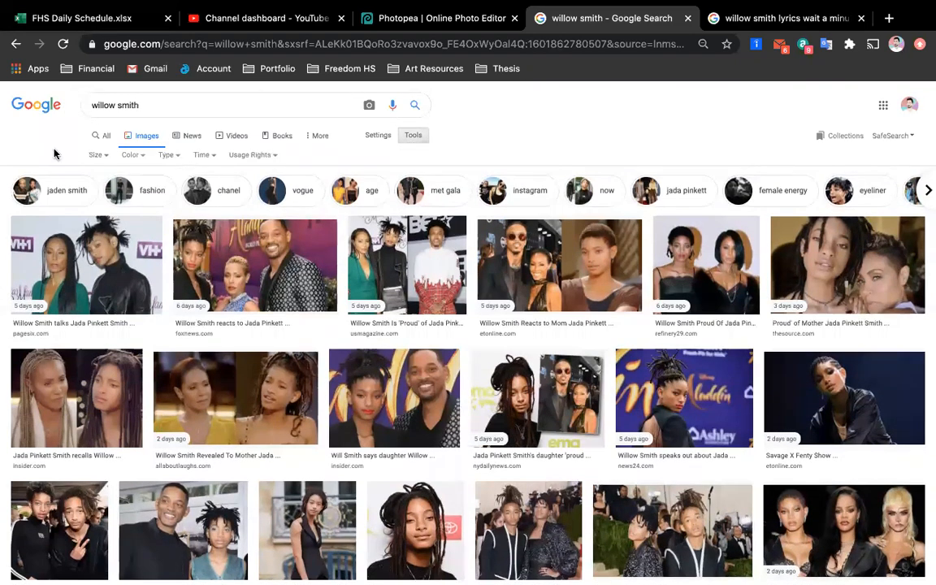
{"action": "left_click", "coordinate": [103, 156]}
{"action": "left_click", "coordinate": [104, 186]}
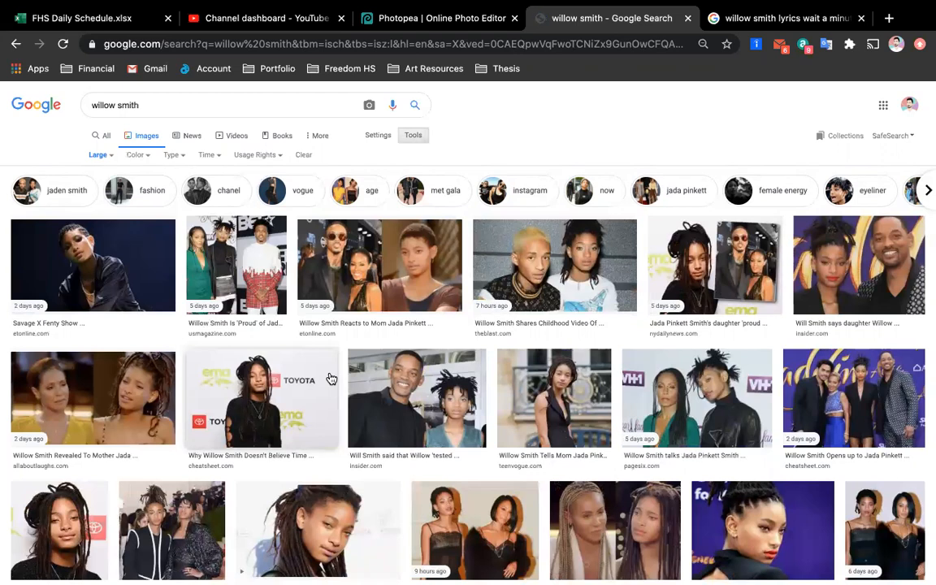
Compare candidate portraits in the image results and copy the front-facing Willow Smith photo from PopSugar.
{"action": "scroll", "coordinate": [331, 379], "scroll_direction": "down", "scroll_amount": 2}
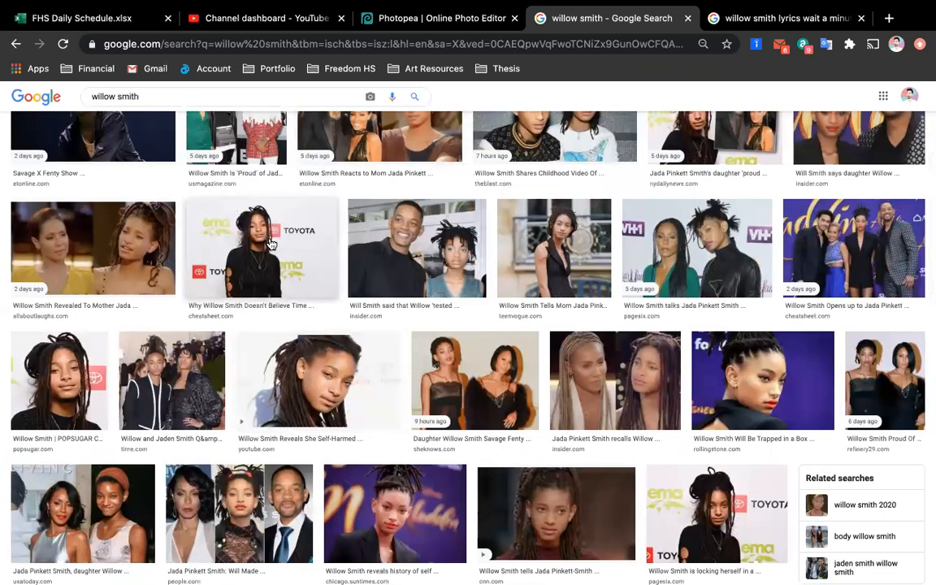
{"action": "scroll", "coordinate": [271, 244], "scroll_direction": "down", "scroll_amount": 1}
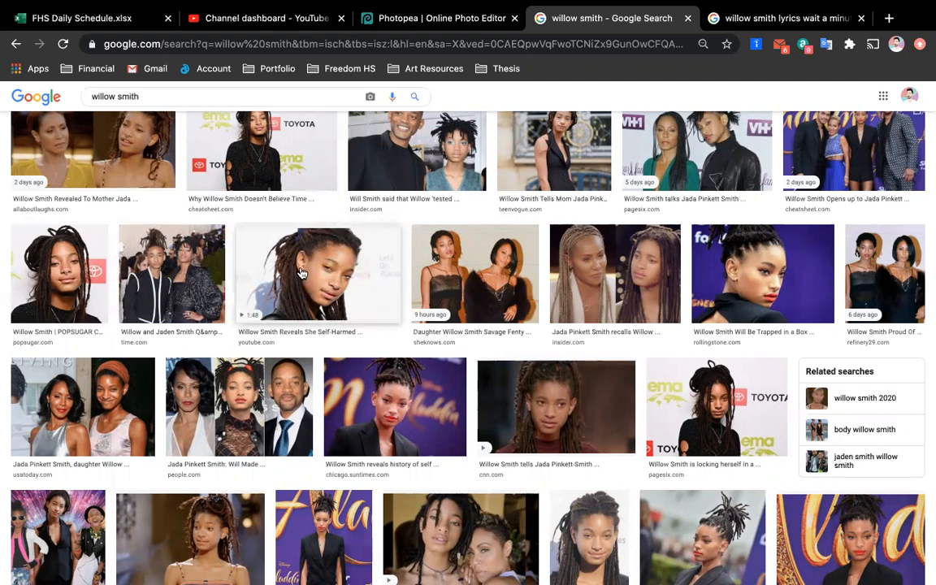
{"action": "scroll", "coordinate": [201, 323], "scroll_direction": "down", "scroll_amount": 5}
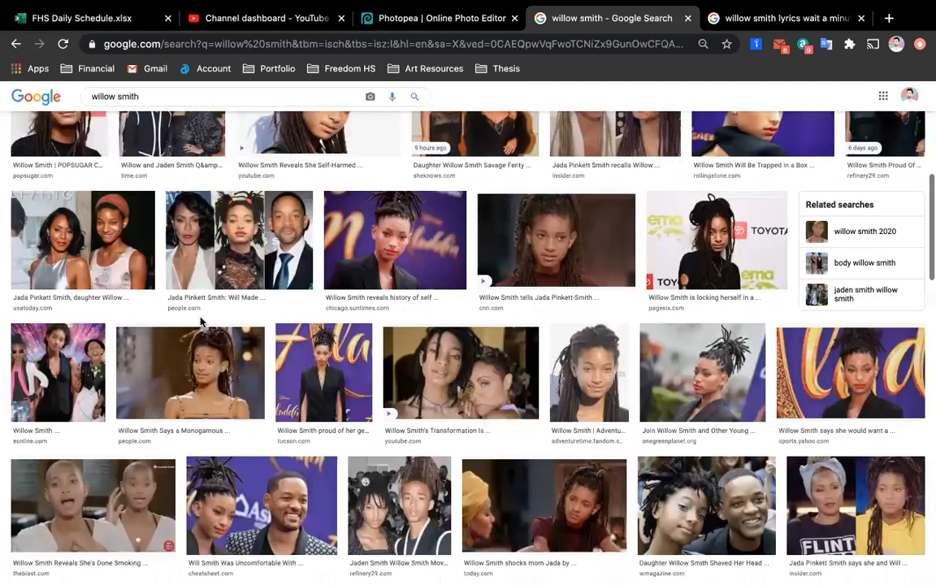
{"action": "scroll", "coordinate": [200, 322], "scroll_direction": "down", "scroll_amount": 1}
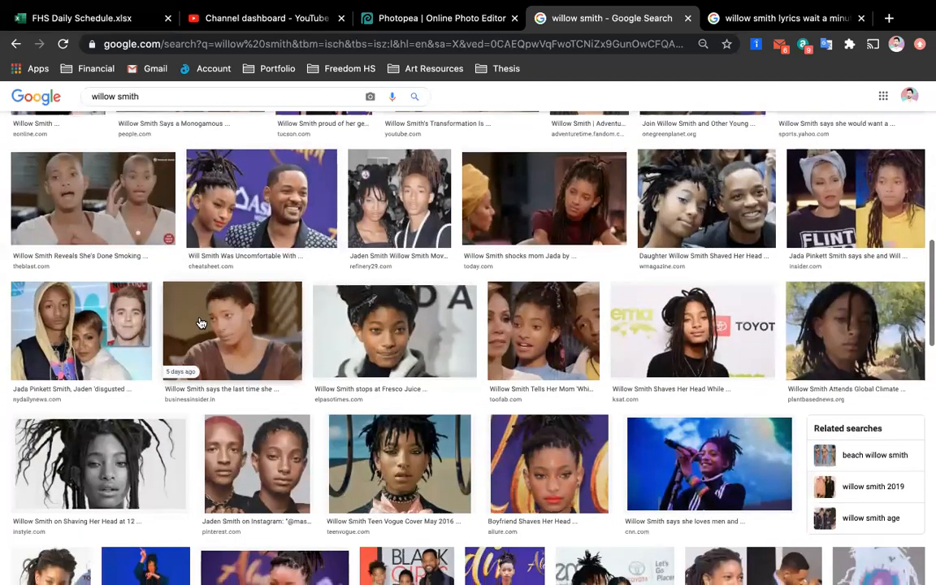
{"action": "scroll", "coordinate": [200, 323], "scroll_direction": "up", "scroll_amount": 6}
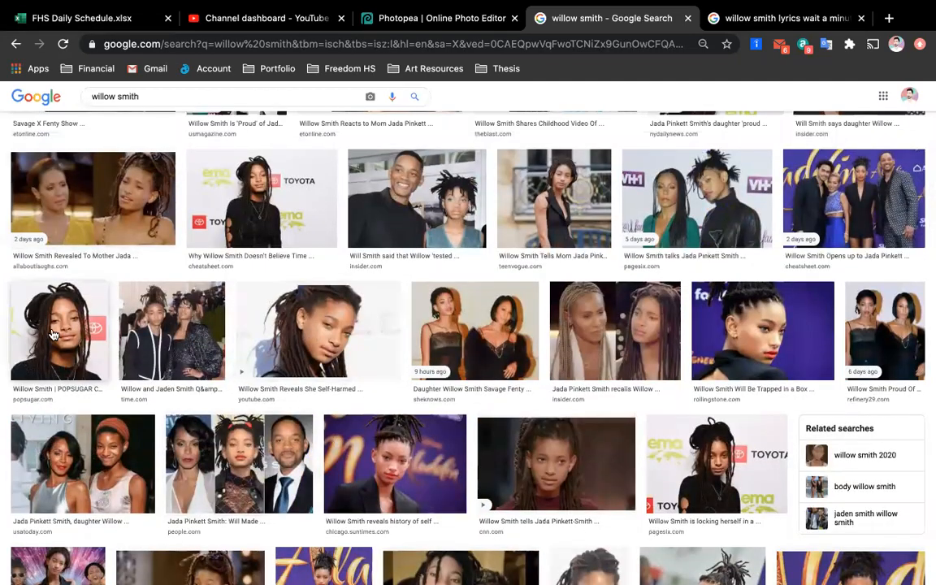
{"action": "left_click", "coordinate": [52, 335]}
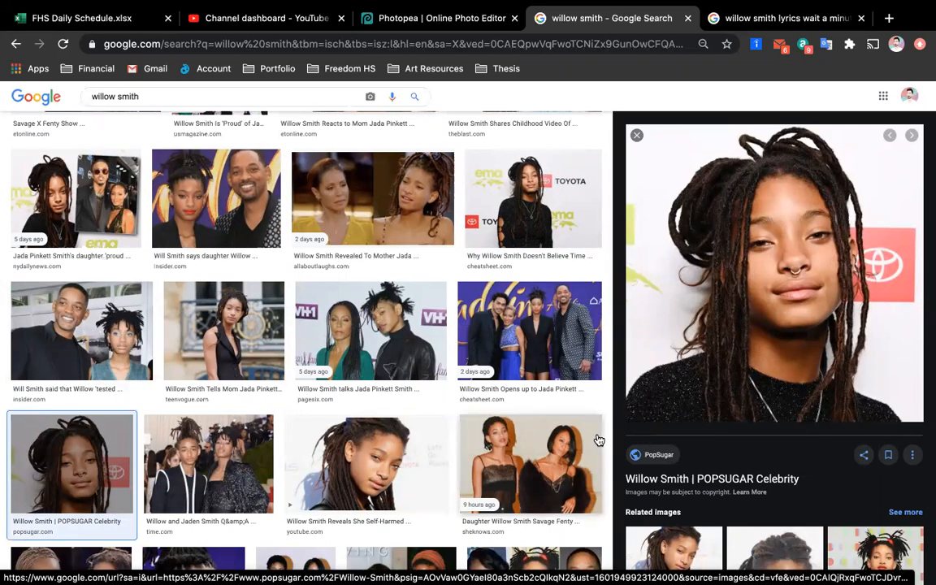
{"action": "left_click", "coordinate": [388, 457]}
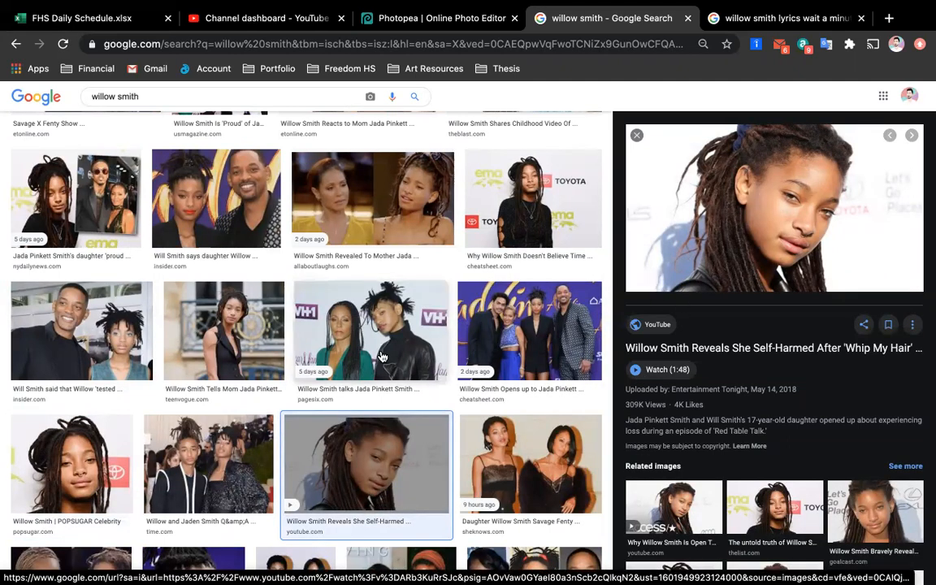
{"action": "left_click", "coordinate": [49, 467]}
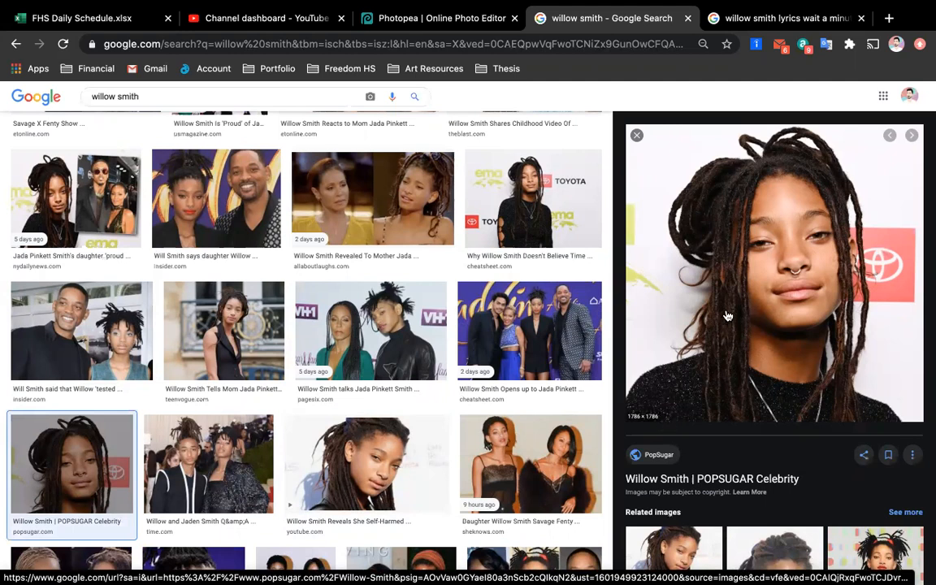
{"action": "right_click", "coordinate": [746, 243]}
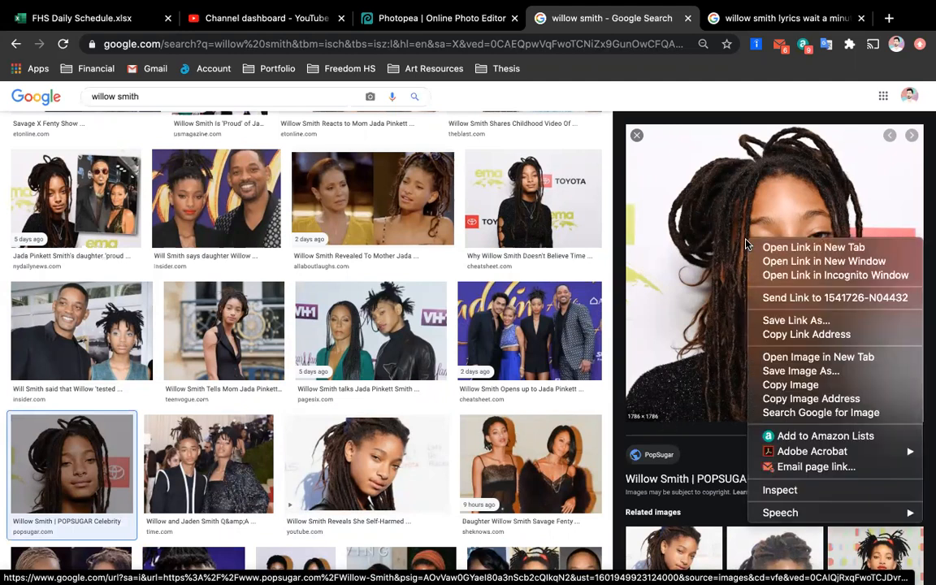
{"action": "left_click", "coordinate": [775, 387]}
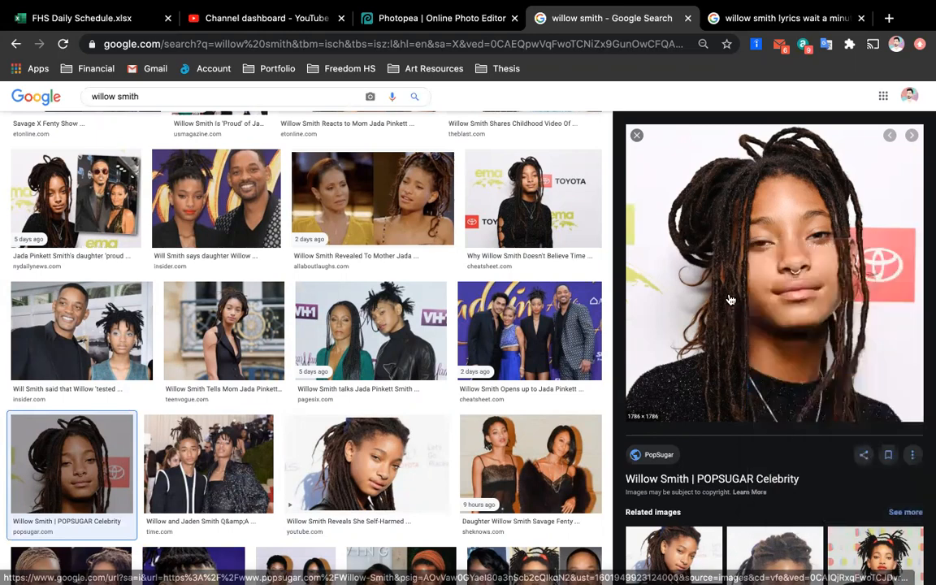
Switch back to Photopea and paste the copied portrait into the blank Letter document.
{"action": "left_click", "coordinate": [466, 24]}
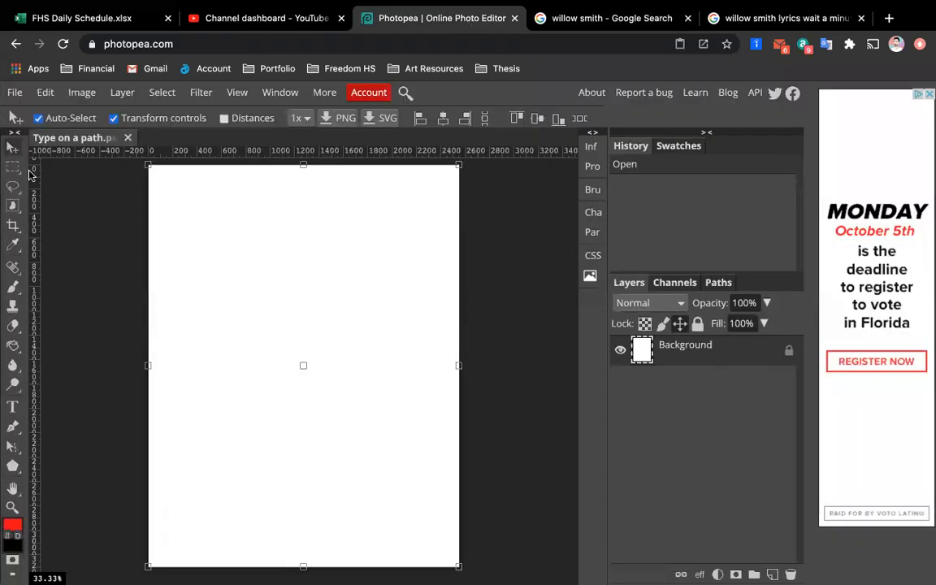
{"action": "key", "text": "ctrl+v"}
{"action": "key", "text": "m"}
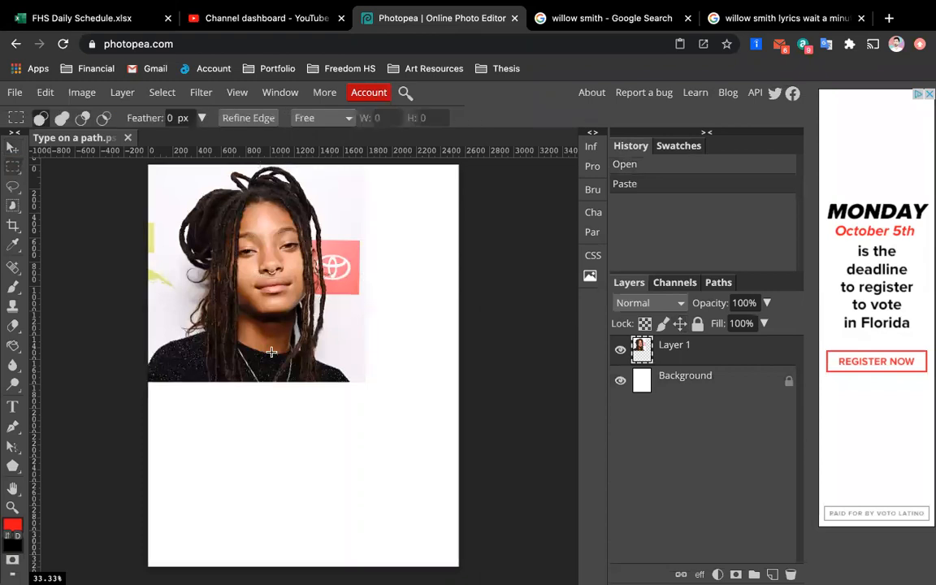
Scale the pasted portrait proportionally to about 188% and position it so it covers the whole page.
{"action": "left_click", "coordinate": [13, 146]}
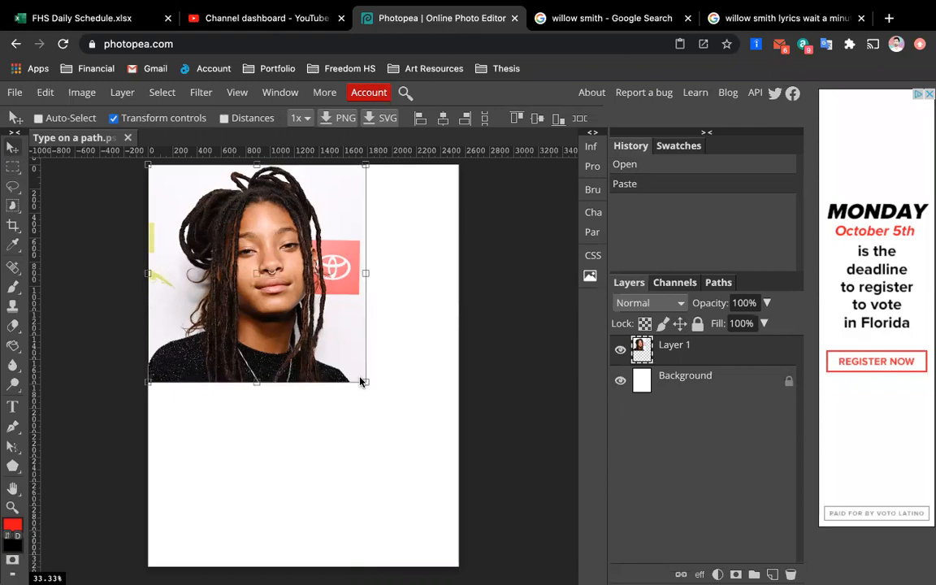
{"action": "left_click_drag", "start_coordinate": [370, 385], "coordinate": [519, 535]}
{"action": "left_click_drag", "start_coordinate": [399, 459], "coordinate": [390, 460]}
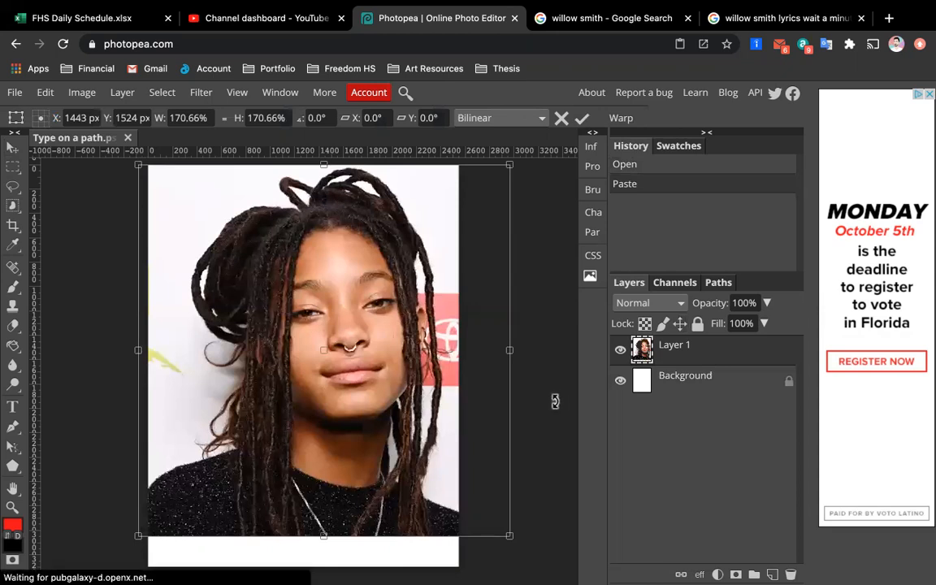
{"action": "key", "text": "ctrl+minus"}
{"action": "key", "text": "ctrl+minus"}
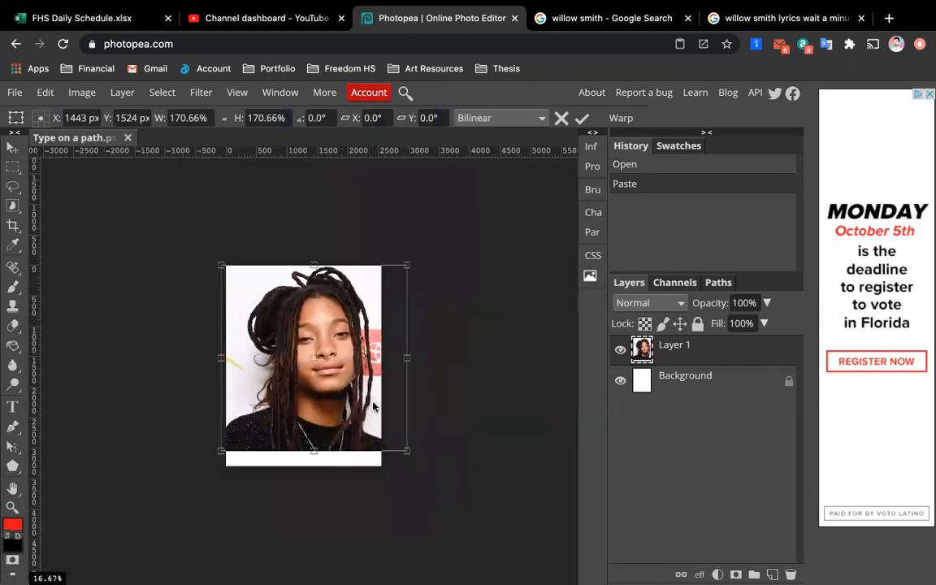
{"action": "left_click_drag", "start_coordinate": [222, 451], "coordinate": [200, 478]}
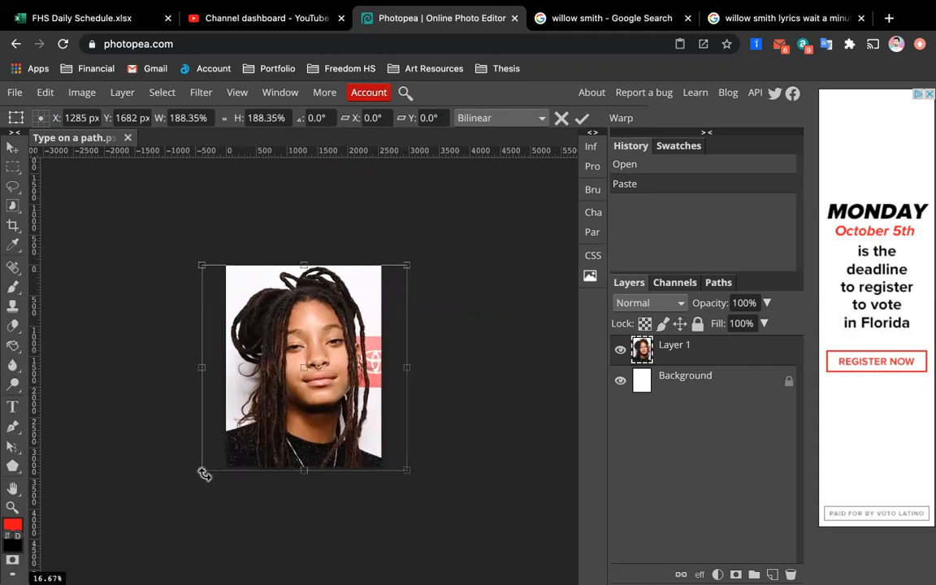
{"action": "key", "text": "Return"}
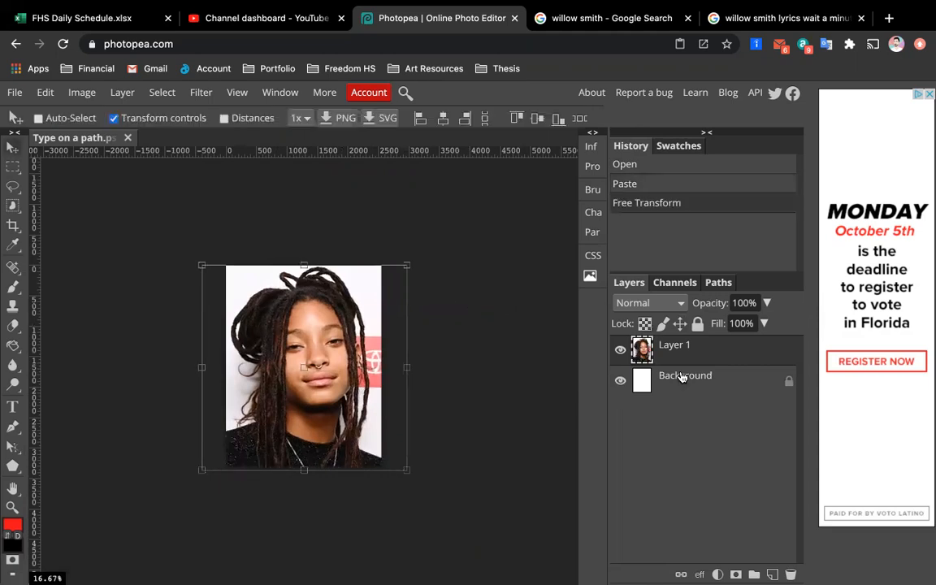
Fully lock the portrait layer, Layer 1.
{"action": "left_click", "coordinate": [731, 376]}
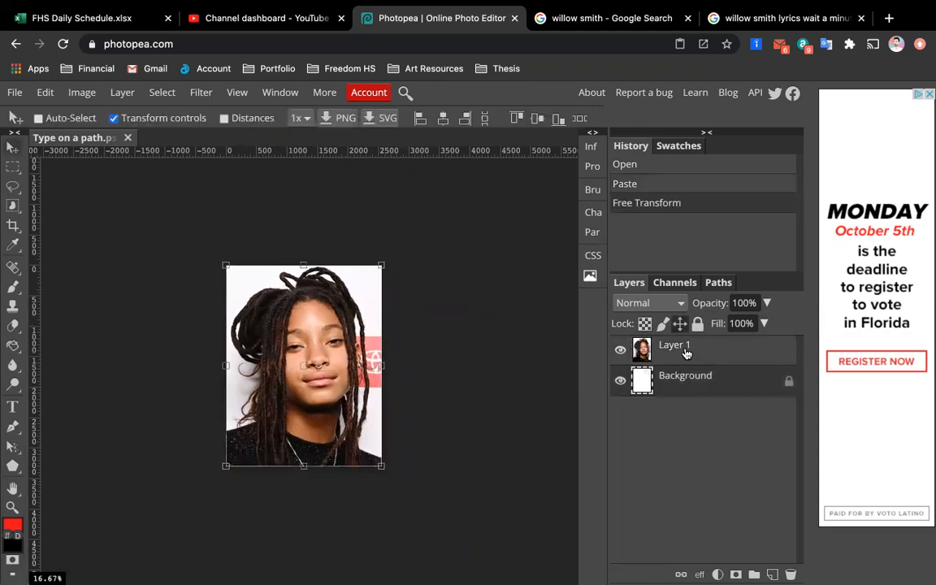
{"action": "left_click", "coordinate": [728, 344]}
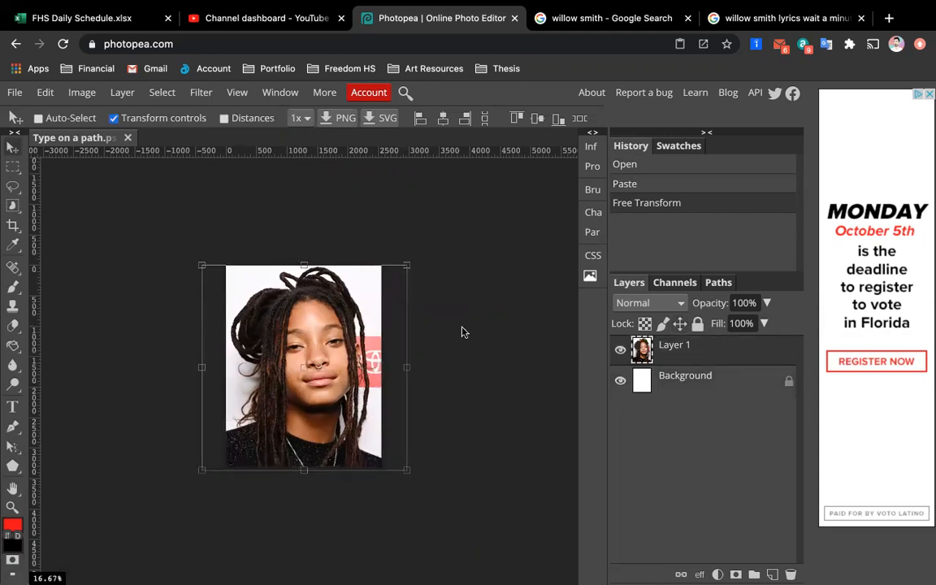
{"action": "key", "text": "super+equal"}
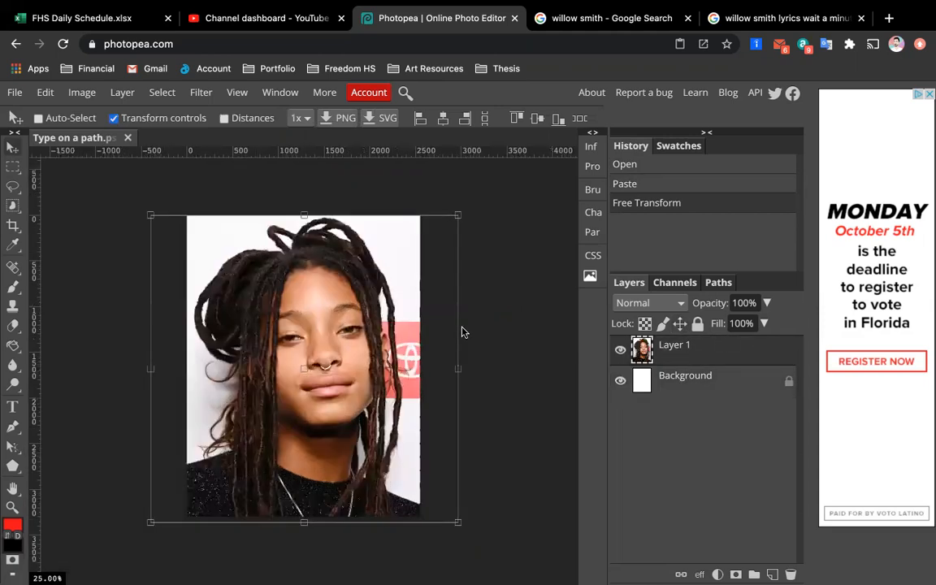
{"action": "left_click", "coordinate": [698, 324]}
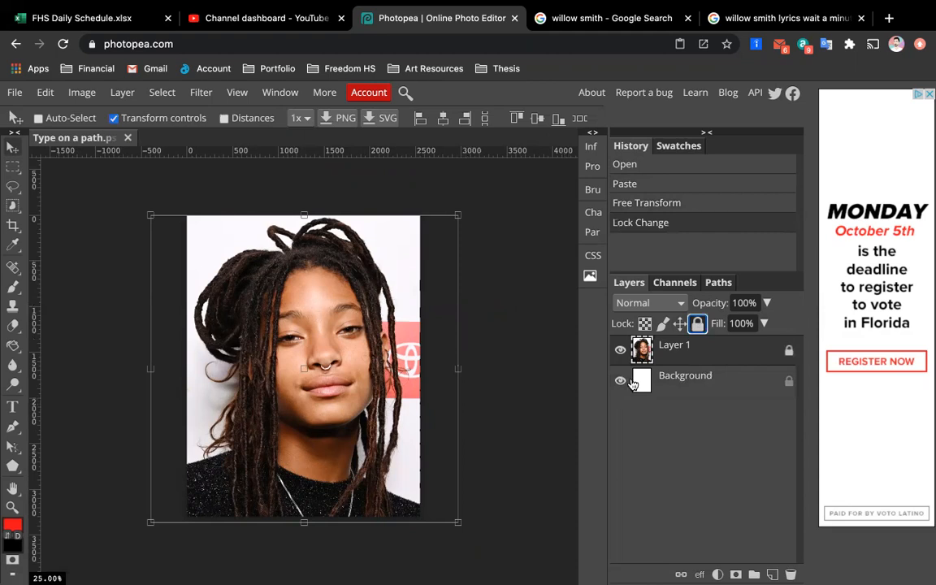
Create a new empty layer above the locked portrait layer.
{"action": "left_click", "coordinate": [271, 332]}
{"action": "left_click", "coordinate": [772, 574]}
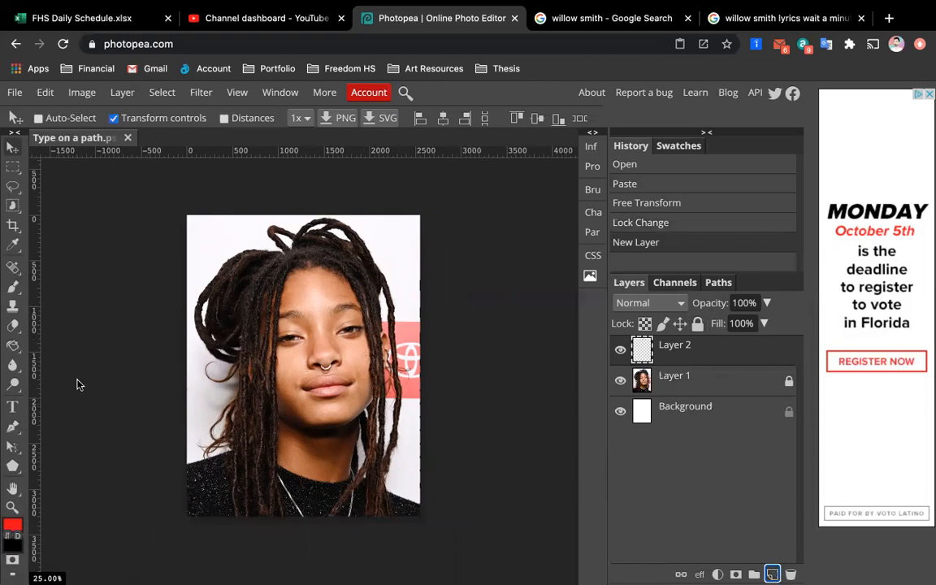
{"action": "scroll", "coordinate": [338, 317], "scroll_direction": "up", "scroll_amount": 3}
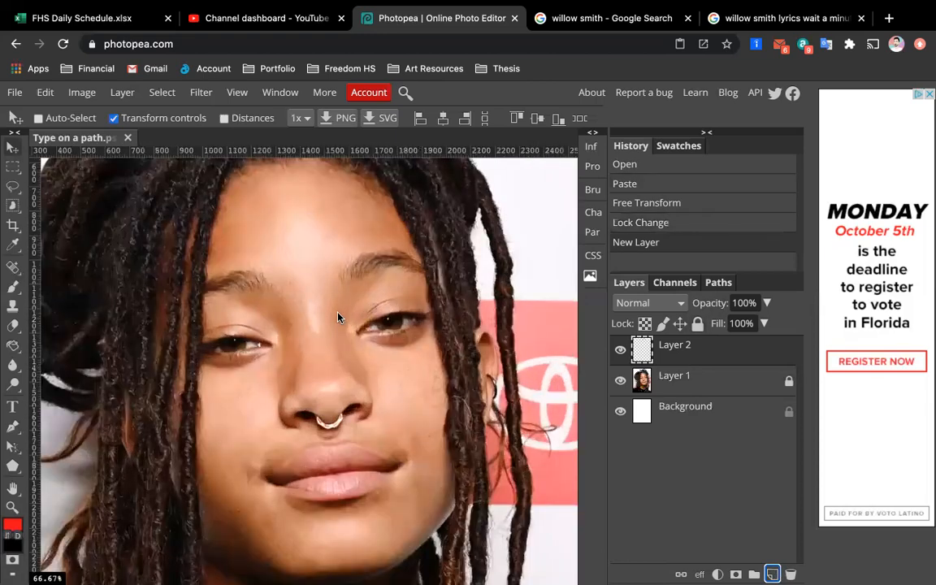
{"action": "scroll", "coordinate": [338, 316], "scroll_direction": "down", "scroll_amount": 3}
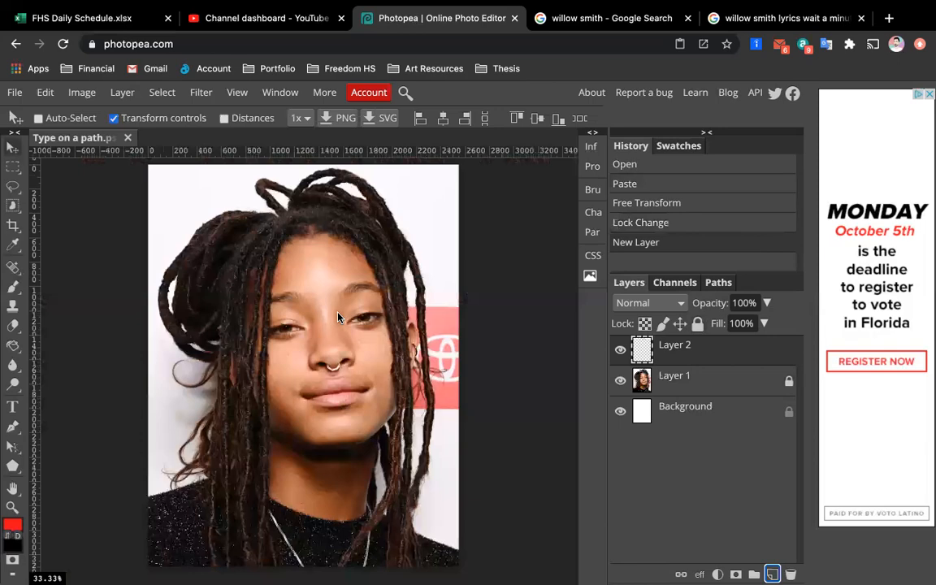
Switch to the TEXT document in Word and copy the four bulleted portrait techniques under Learning Goals.
{"action": "key", "text": "ctrl+Up"}
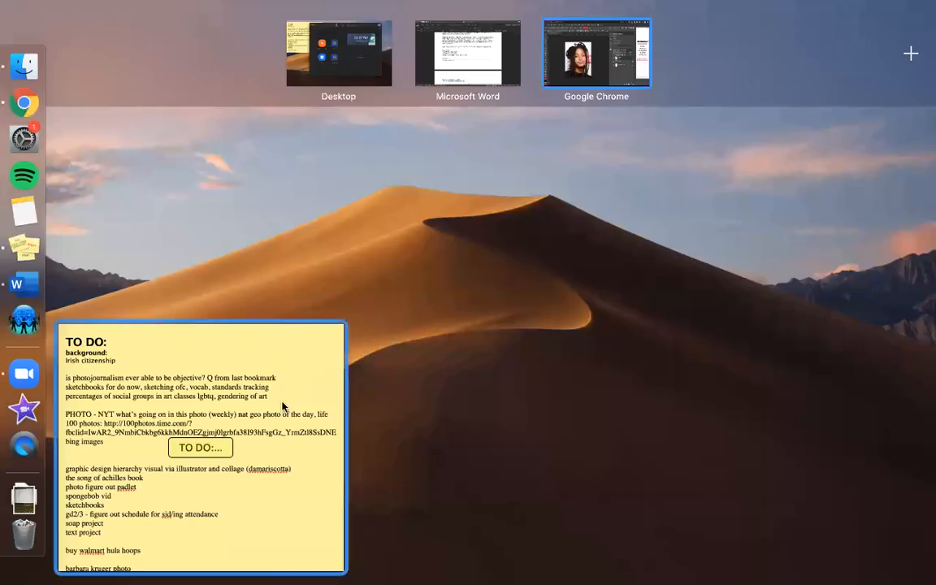
{"action": "left_click", "coordinate": [437, 70]}
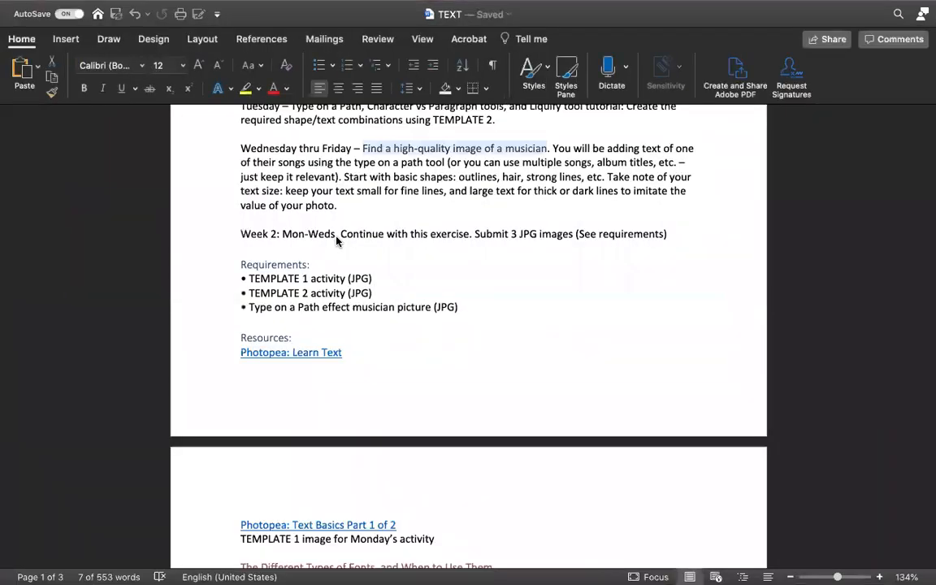
{"action": "scroll", "coordinate": [337, 242], "scroll_direction": "up", "scroll_amount": 10}
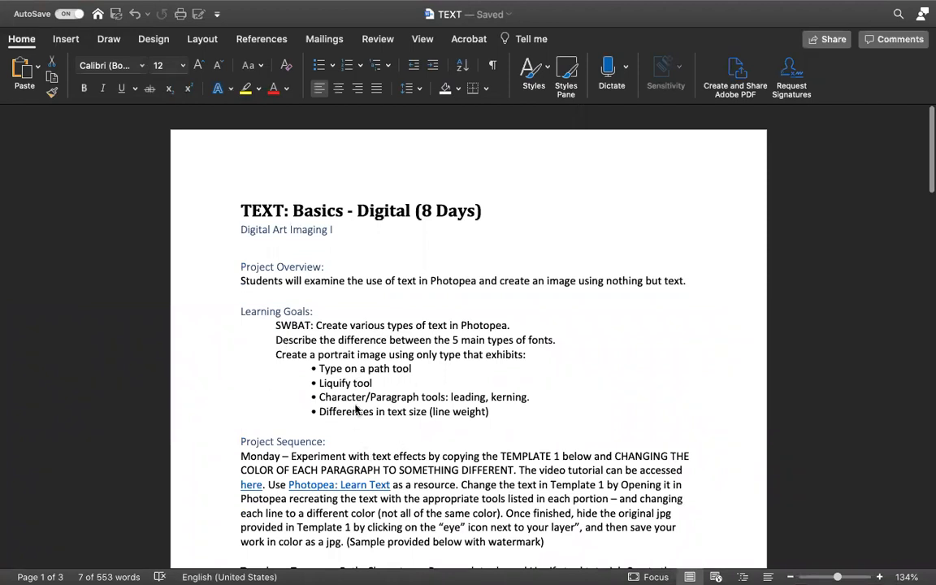
{"action": "scroll", "coordinate": [415, 383], "scroll_direction": "down", "scroll_amount": 1}
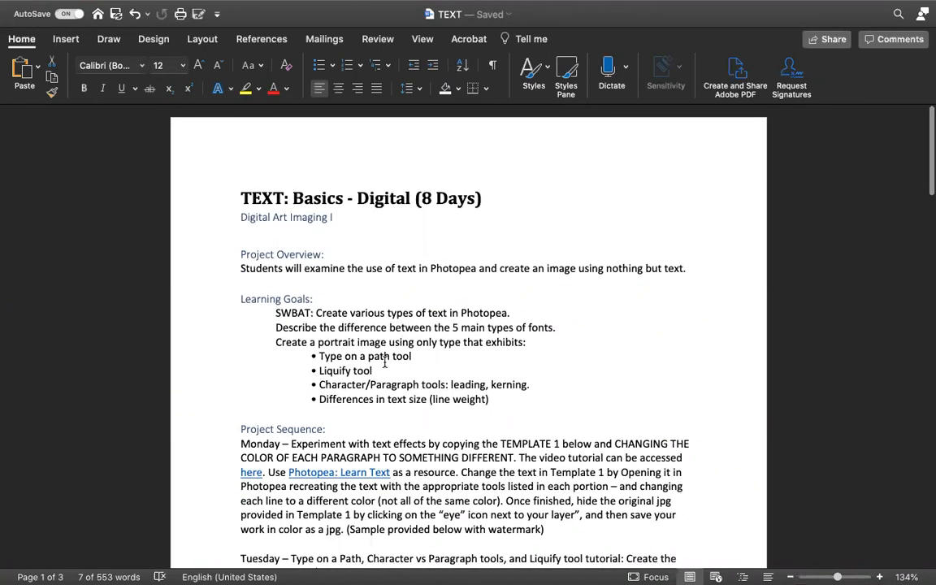
{"action": "left_click_drag", "start_coordinate": [495, 399], "coordinate": [298, 361]}
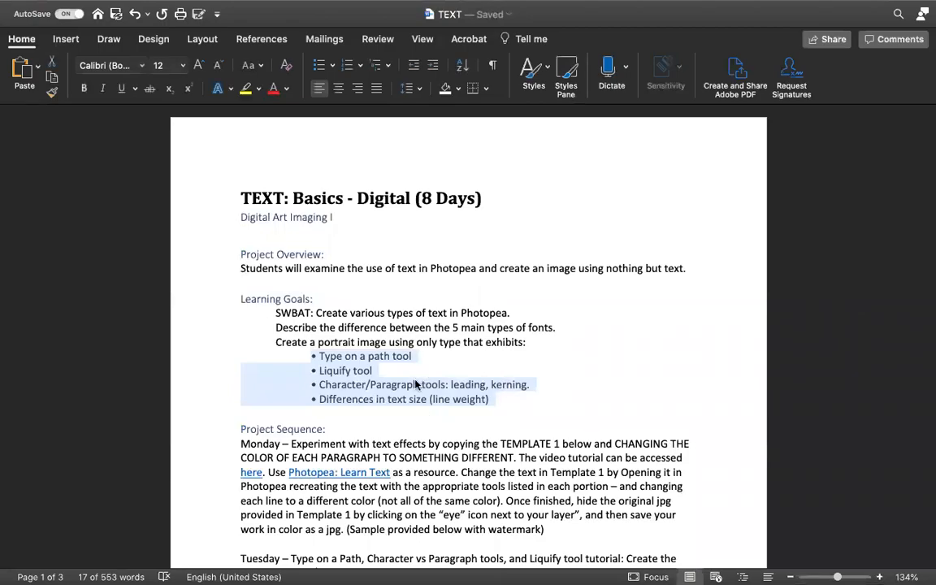
Return to Photopea, paste the bulleted techniques as a red 24 px text layer, then select Layer 2 and hide the text.
{"action": "key", "text": "ctrl+Up"}
{"action": "left_click", "coordinate": [571, 79]}
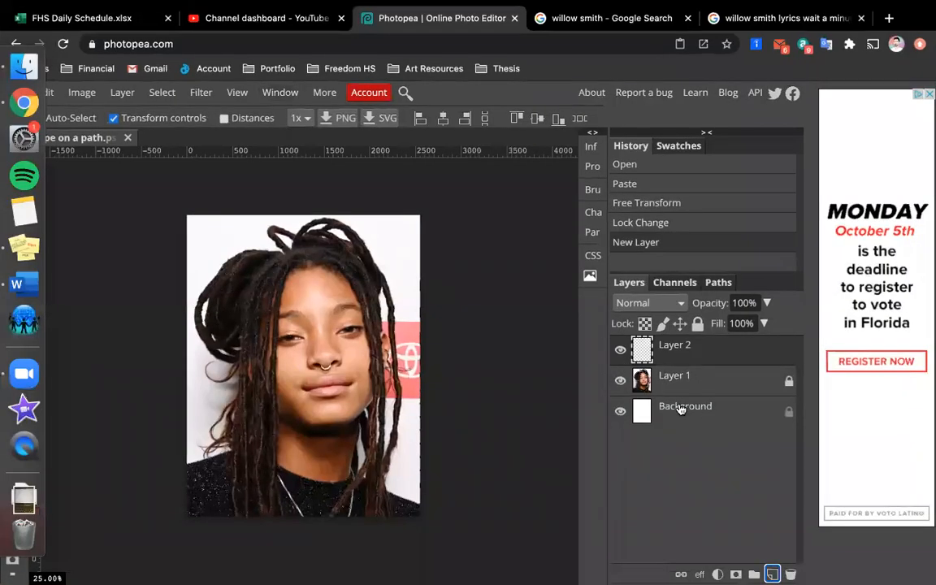
{"action": "left_click", "coordinate": [13, 406]}
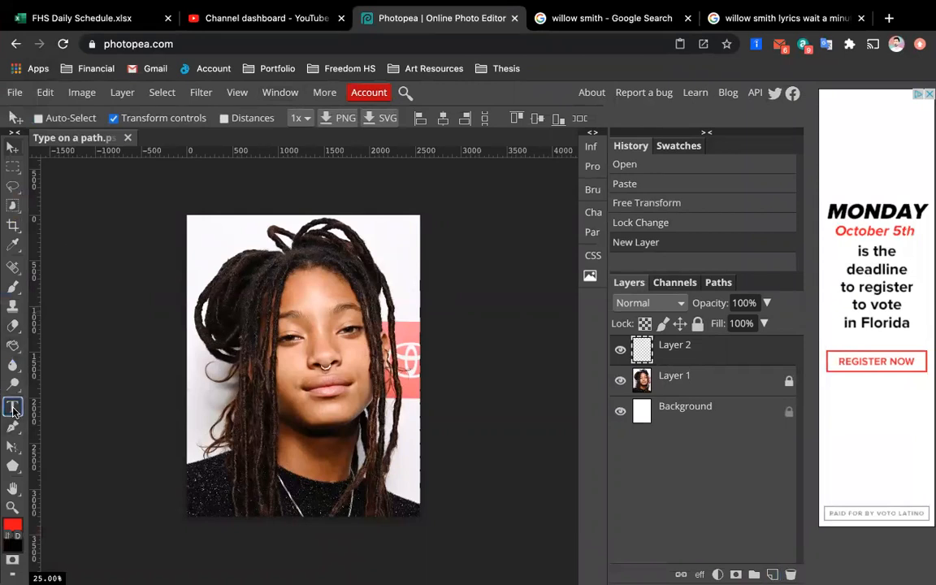
{"action": "left_click", "coordinate": [306, 227]}
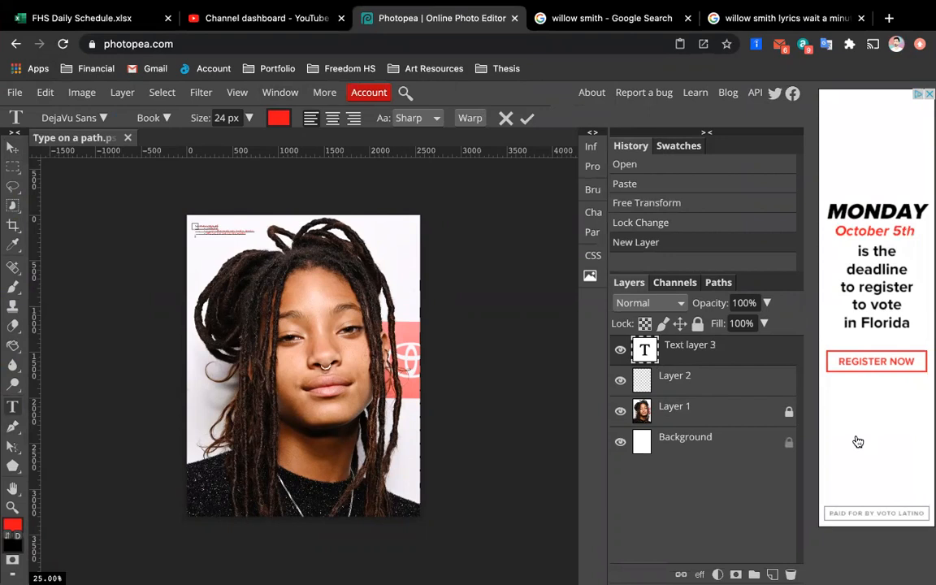
{"action": "left_click", "coordinate": [715, 382]}
{"action": "left_click", "coordinate": [619, 350]}
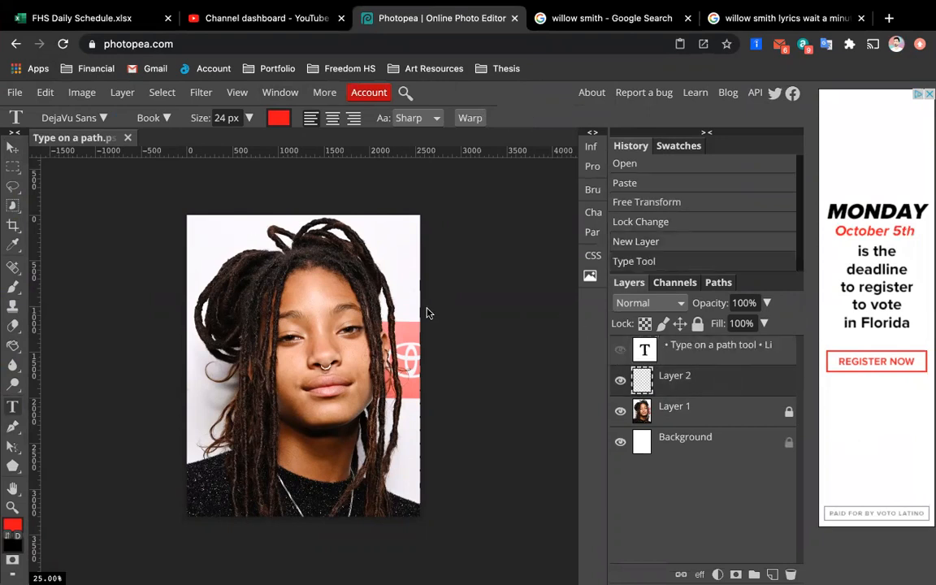
Draw an open two-point curved Pen path on Layer 2 along the eyebrow on the viewer's left.
{"action": "scroll", "coordinate": [284, 285], "scroll_direction": "up", "scroll_amount": 2}
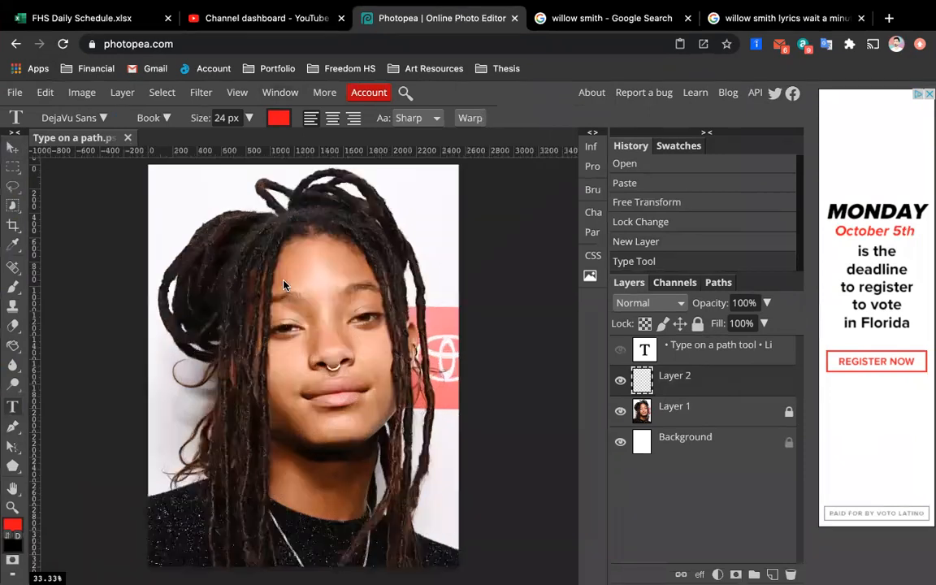
{"action": "scroll", "coordinate": [283, 284], "scroll_direction": "down", "scroll_amount": 2}
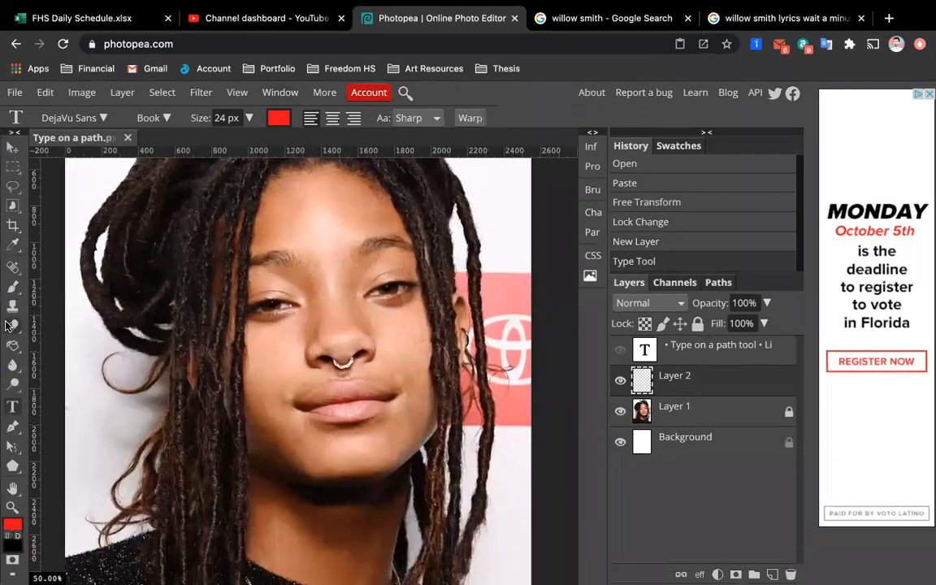
{"action": "key", "text": "p"}
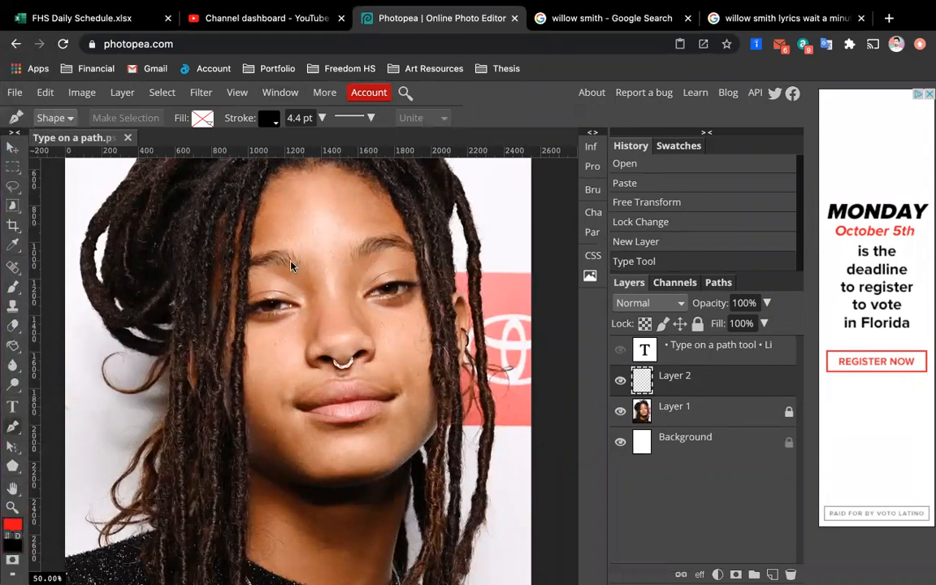
{"action": "left_click", "coordinate": [229, 291]}
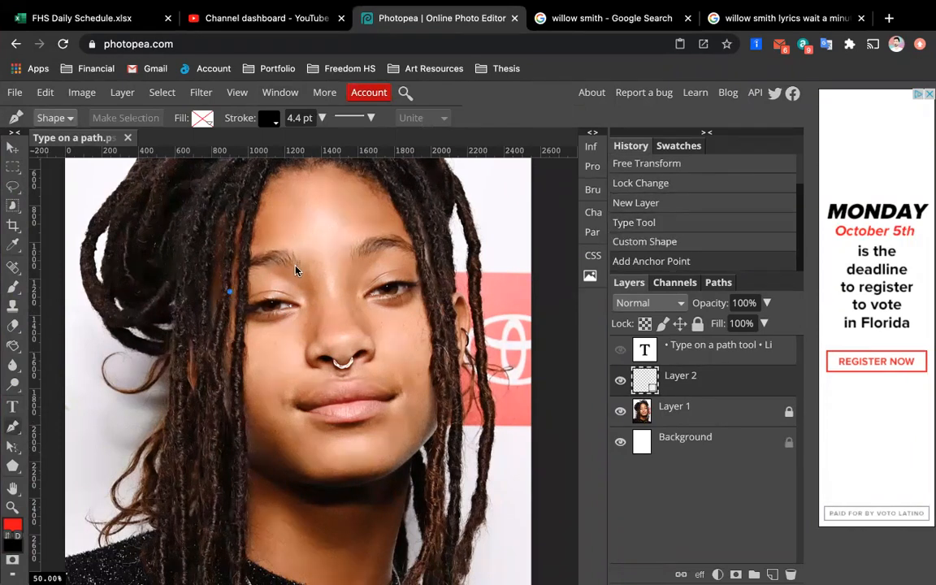
{"action": "left_click_drag", "start_coordinate": [297, 266], "coordinate": [356, 279]}
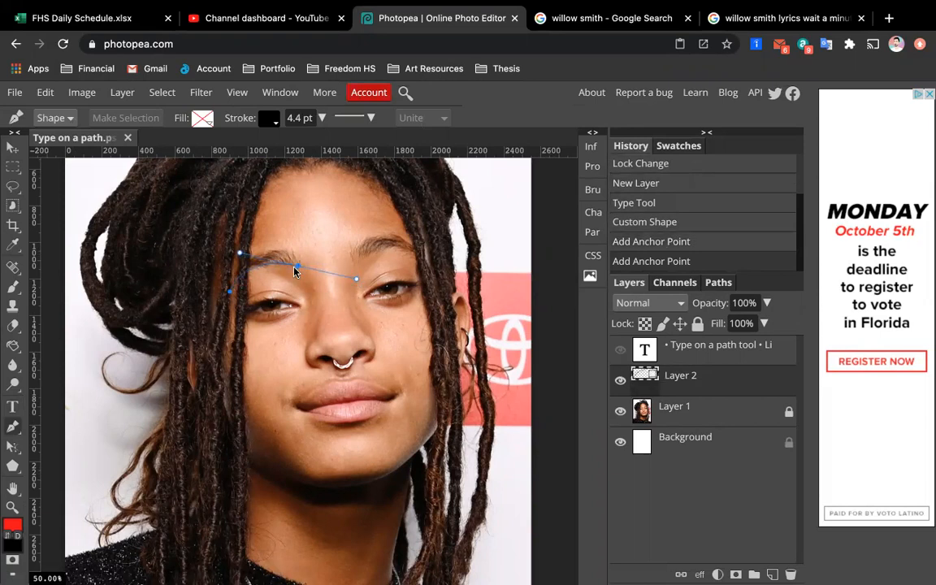
Attach text to the start of the eyebrow path and enter "WAIT A MINUTE!".
{"action": "left_click", "coordinate": [14, 411]}
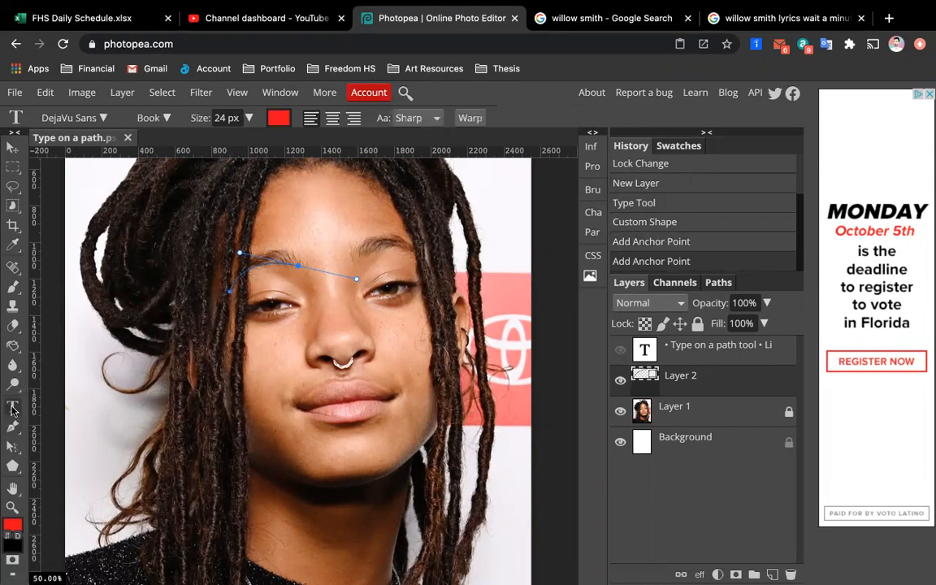
{"action": "left_click", "coordinate": [230, 292]}
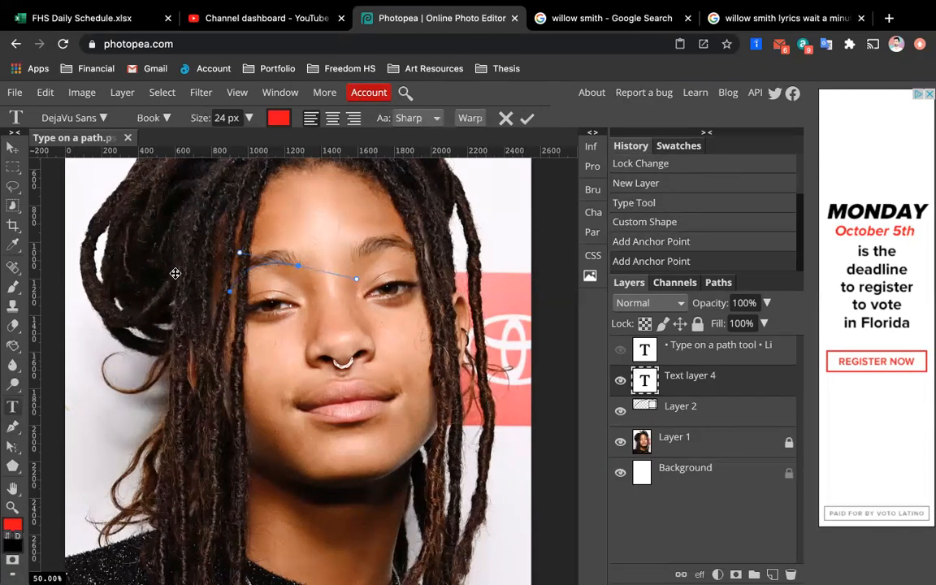
{"action": "scroll", "coordinate": [174, 271], "scroll_direction": "up", "scroll_amount": 5}
{"action": "scroll", "coordinate": [174, 273], "scroll_direction": "down", "scroll_amount": 2}
{"action": "scroll", "coordinate": [175, 273], "scroll_direction": "down", "scroll_amount": 1}
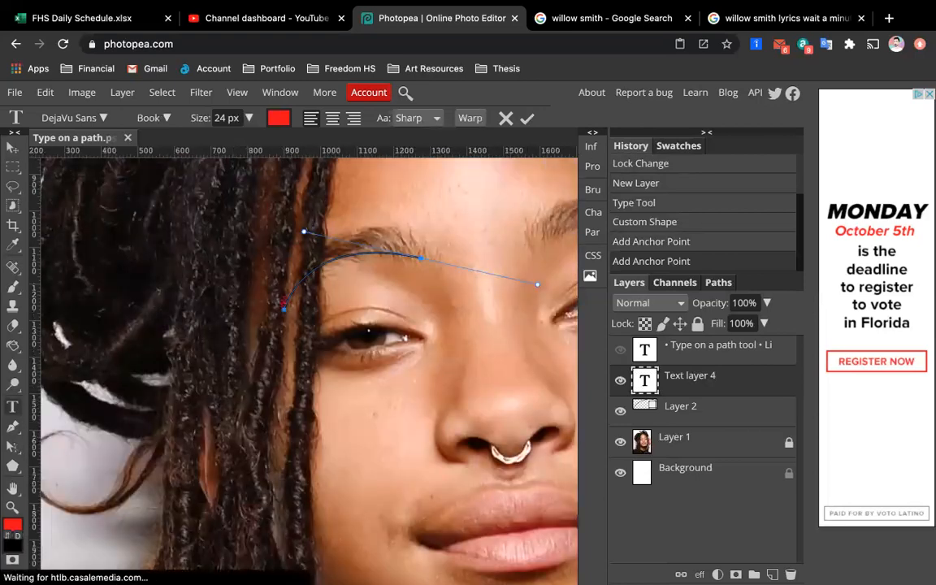
{"action": "type", "text": "t a minute, when"}
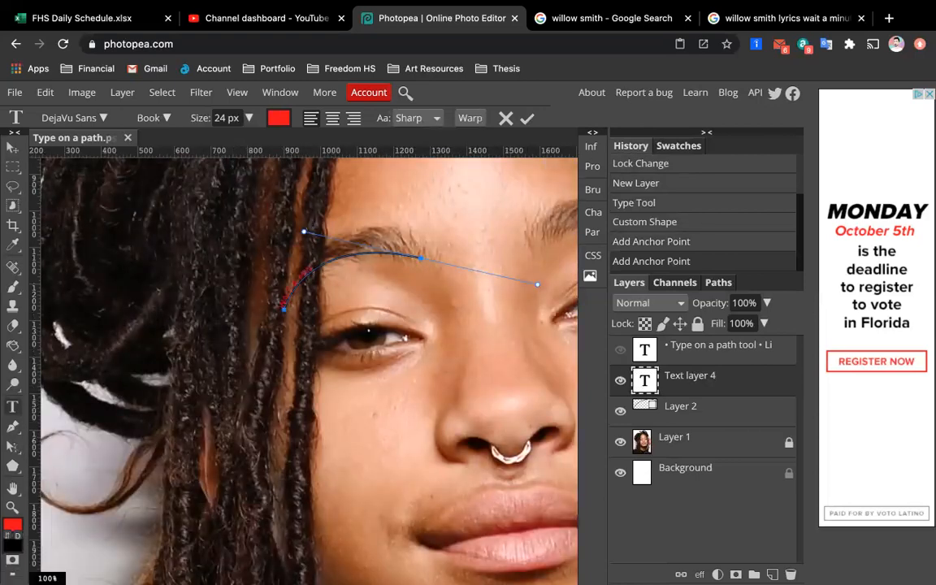
Enlarge all of the eyebrow text to fill the curve, trying 40, 50, 60 and 55 px and settling on 52 px.
{"action": "key", "text": "ctrl+a"}
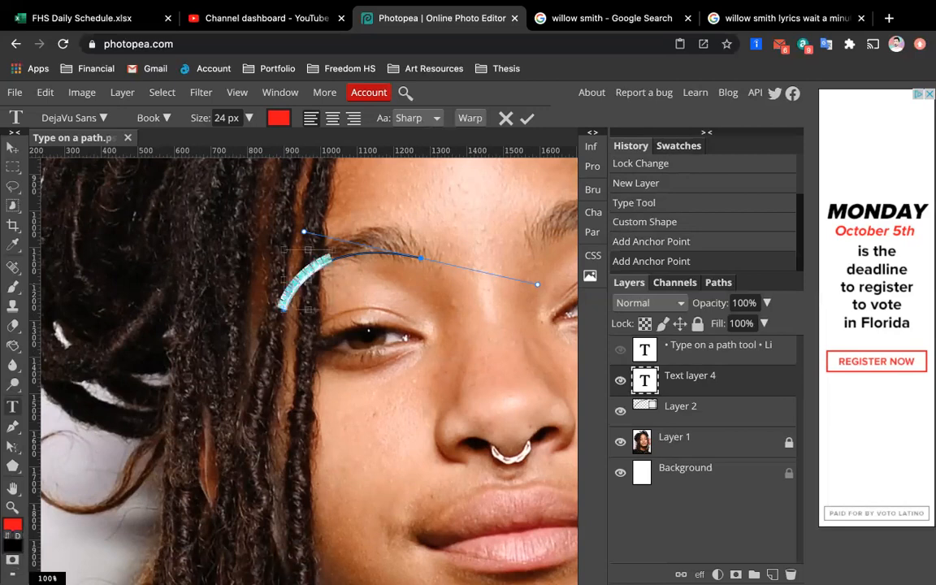
{"action": "left_click", "coordinate": [250, 118]}
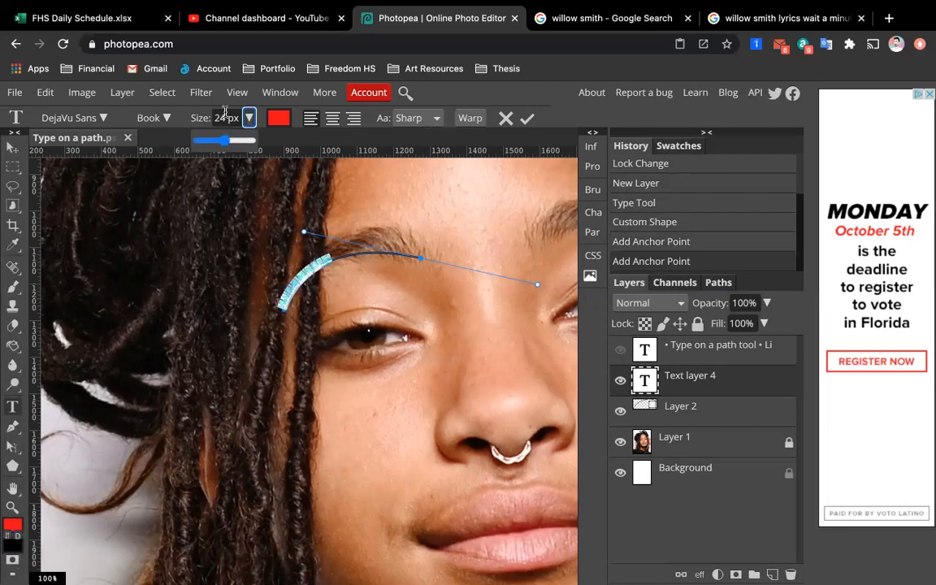
{"action": "double_click", "coordinate": [218, 119]}
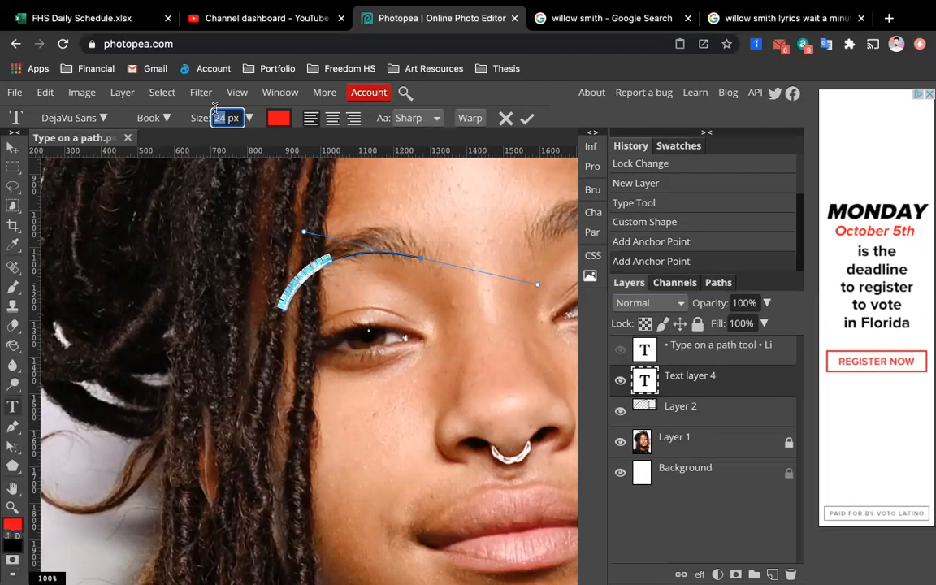
{"action": "type", "text": "40"}
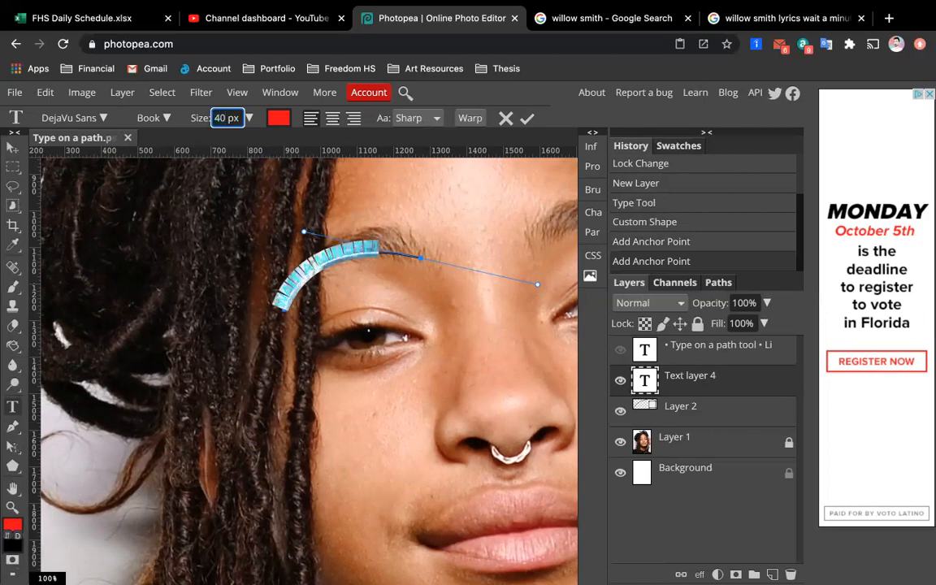
{"action": "double_click", "coordinate": [221, 118]}
{"action": "type", "text": "50"}
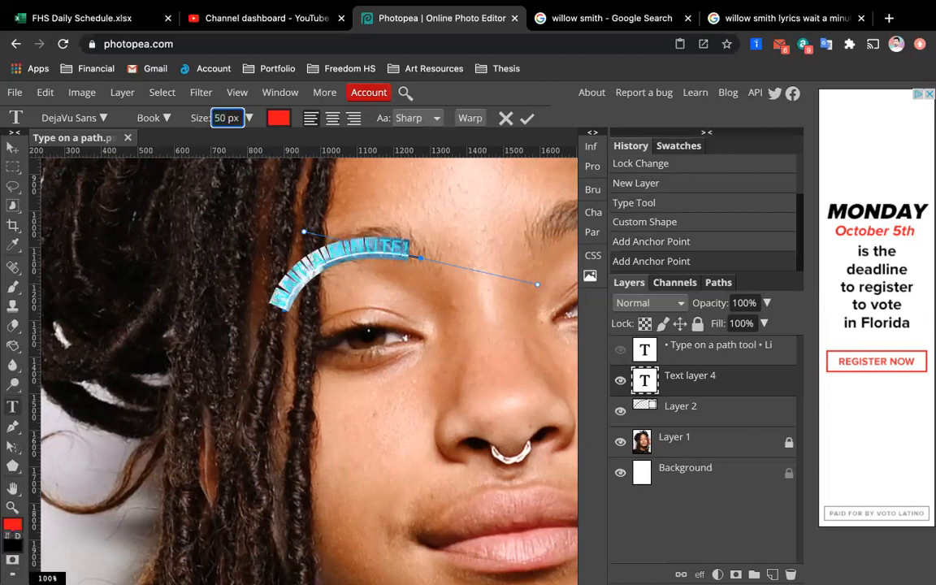
{"action": "double_click", "coordinate": [225, 119]}
{"action": "type", "text": "60"}
{"action": "double_click", "coordinate": [223, 118]}
{"action": "type", "text": "50"}
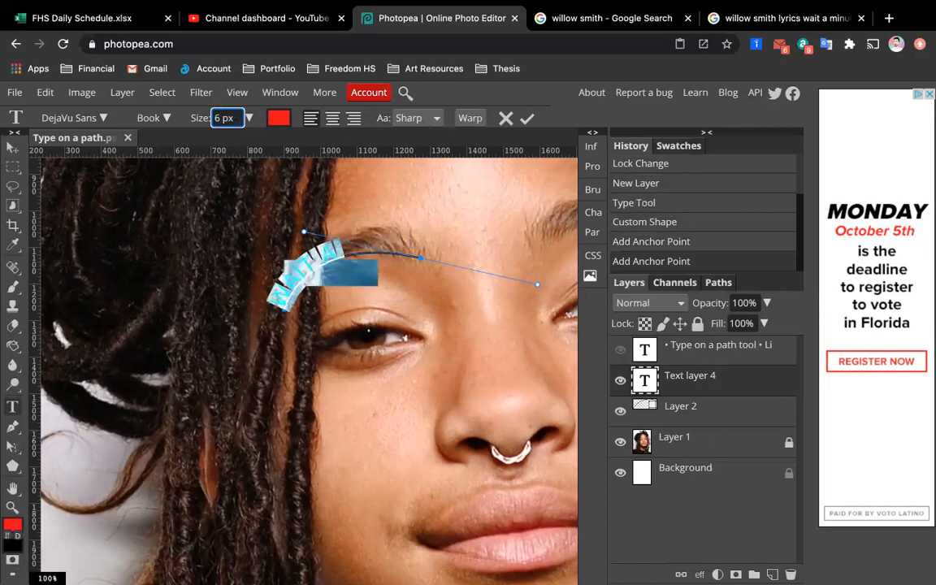
{"action": "double_click", "coordinate": [221, 117]}
{"action": "type", "text": "55"}
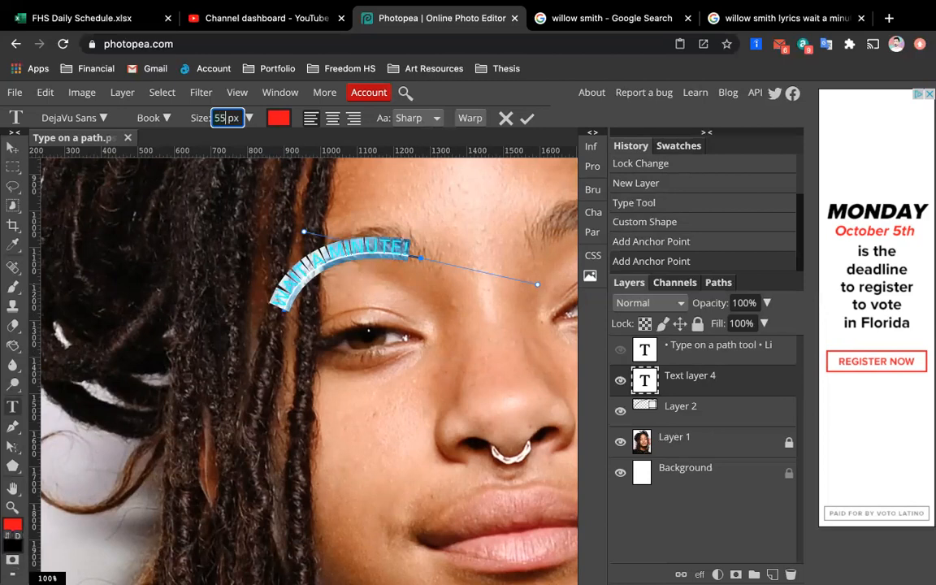
{"action": "double_click", "coordinate": [224, 117]}
{"action": "type", "text": "52"}
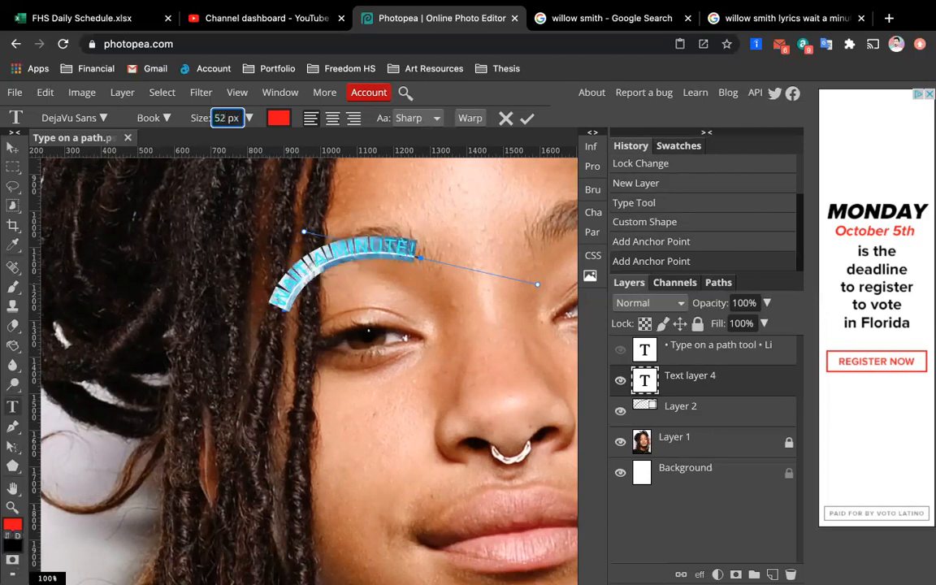
Change the eyebrow text colour to black (000000) and commit the text.
{"action": "left_click", "coordinate": [278, 118]}
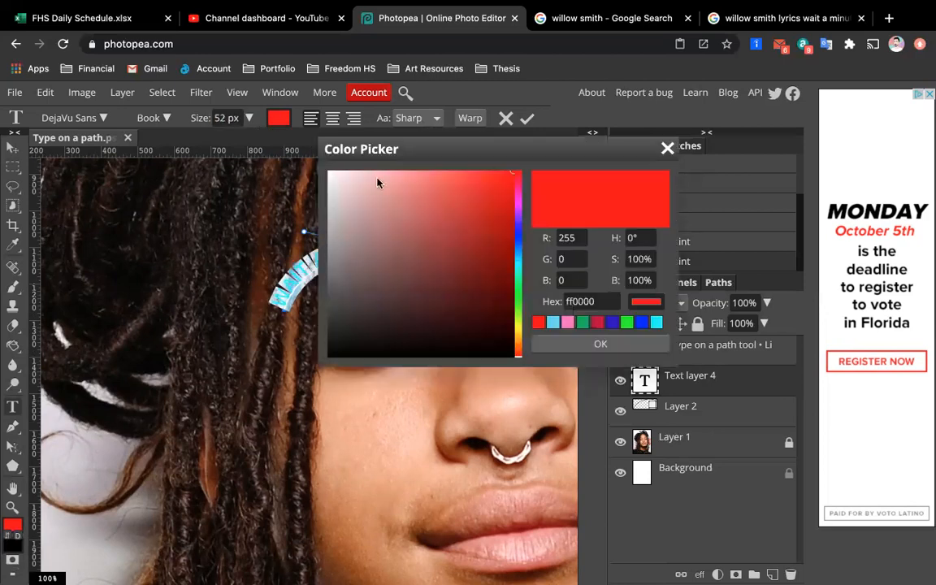
{"action": "left_click", "coordinate": [517, 356]}
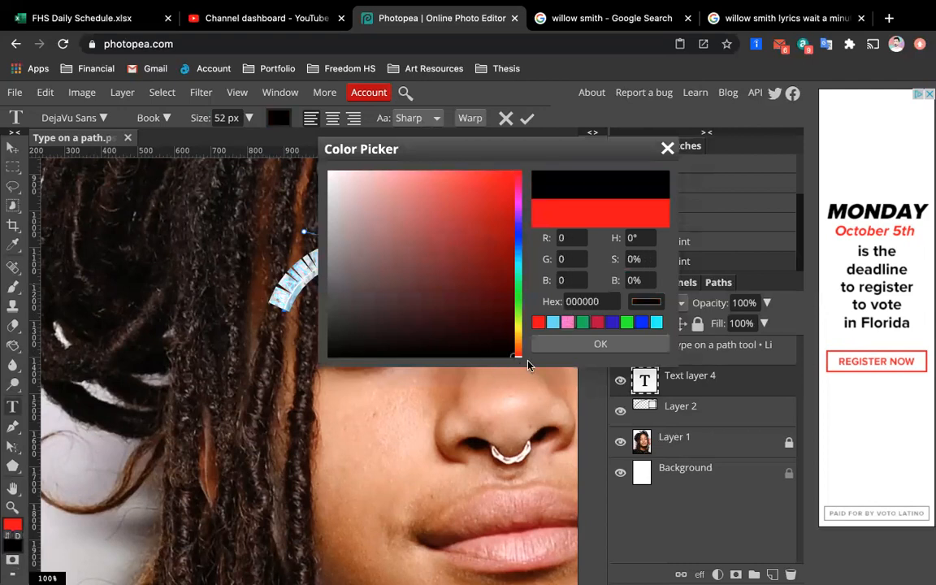
{"action": "left_click", "coordinate": [600, 344]}
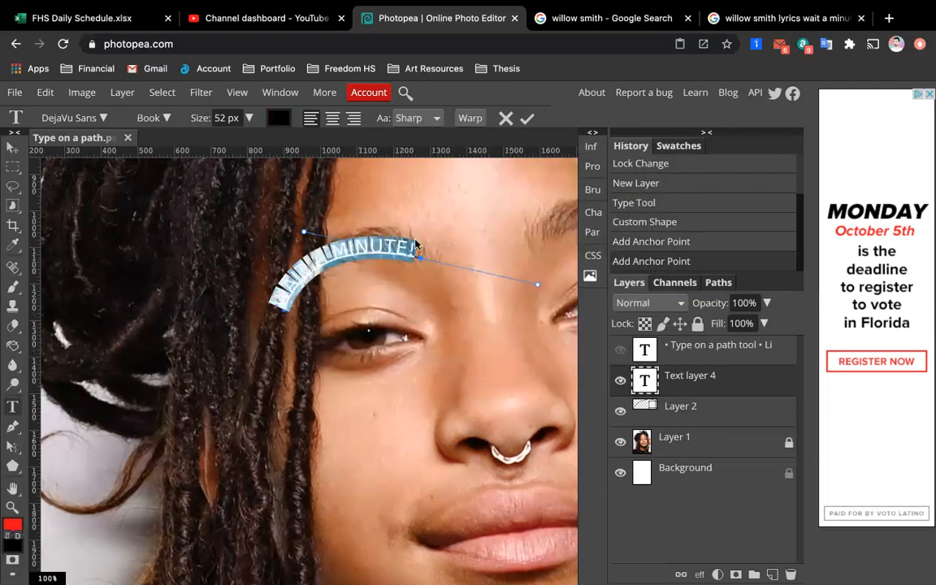
{"action": "scroll", "coordinate": [415, 244], "scroll_direction": "up", "scroll_amount": 2}
{"action": "scroll", "coordinate": [415, 243], "scroll_direction": "right", "scroll_amount": 5}
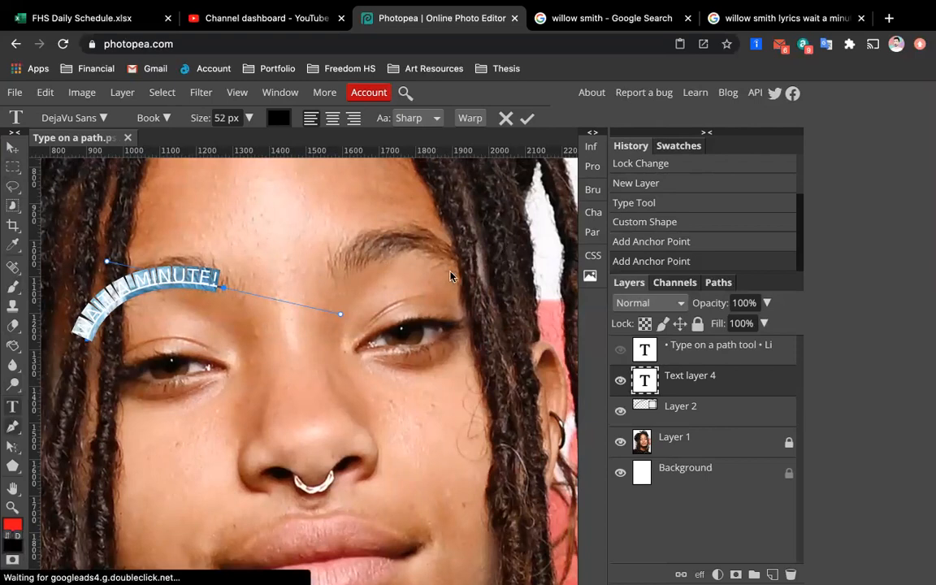
{"action": "key", "text": "ctrl+Return"}
Try to start a Pen path at the inner end of the other eyebrow, and undo the added anchor point.
{"action": "key", "text": "p"}
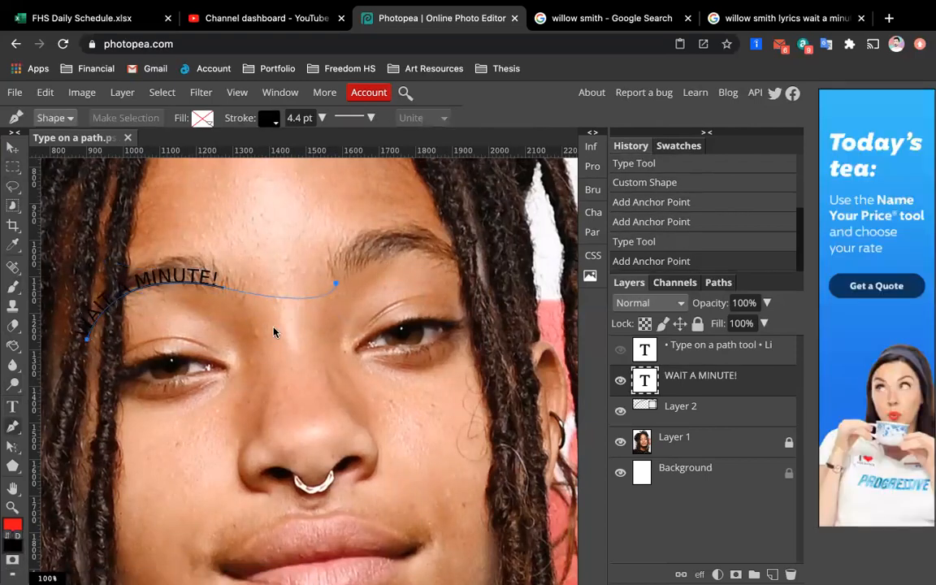
{"action": "key", "text": "ctrl+z"}
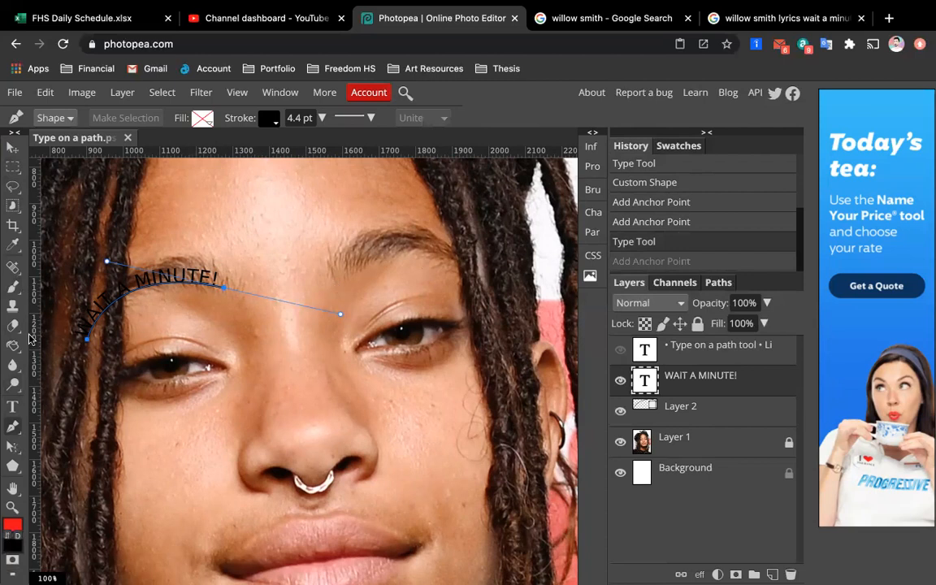
Draw a curved two-point Pen path along the lower edge of the right-hand eyebrow, from its inner end to its outer end.
{"action": "key", "text": "Escape"}
{"action": "left_click", "coordinate": [333, 285]}
{"action": "left_click_drag", "start_coordinate": [460, 277], "coordinate": [494, 329]}
{"action": "left_click", "coordinate": [462, 277]}
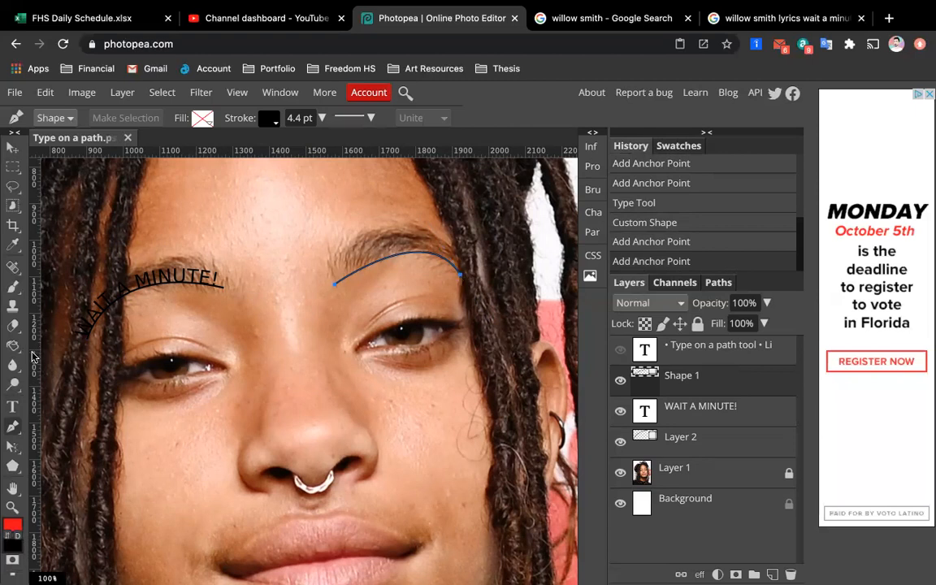
Attach text to the inner start of the right-hand eyebrow path and enter "WAIT A MINUTE!".
{"action": "left_click", "coordinate": [13, 407]}
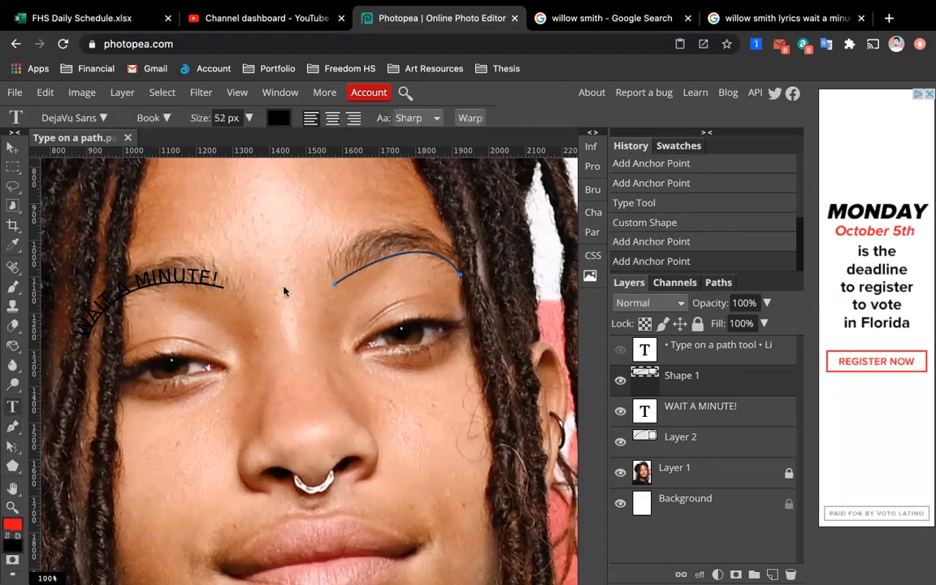
{"action": "left_click", "coordinate": [335, 286]}
{"action": "type", "text": "WAI"}
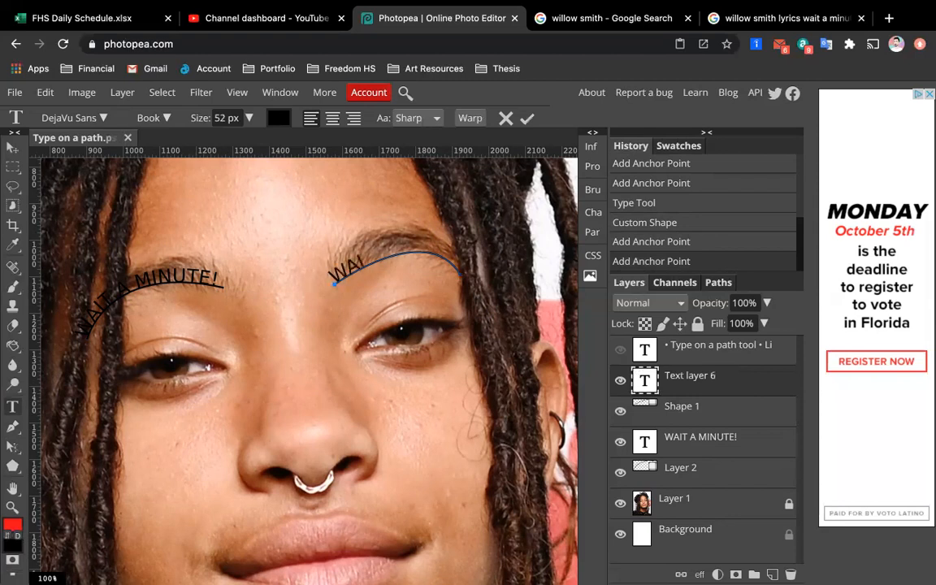
{"action": "type", "text": "A"}
Try a size of 46 px on all of the right-hand eyebrow text, and set it back to 52 px.
{"action": "key", "text": "ctrl+a"}
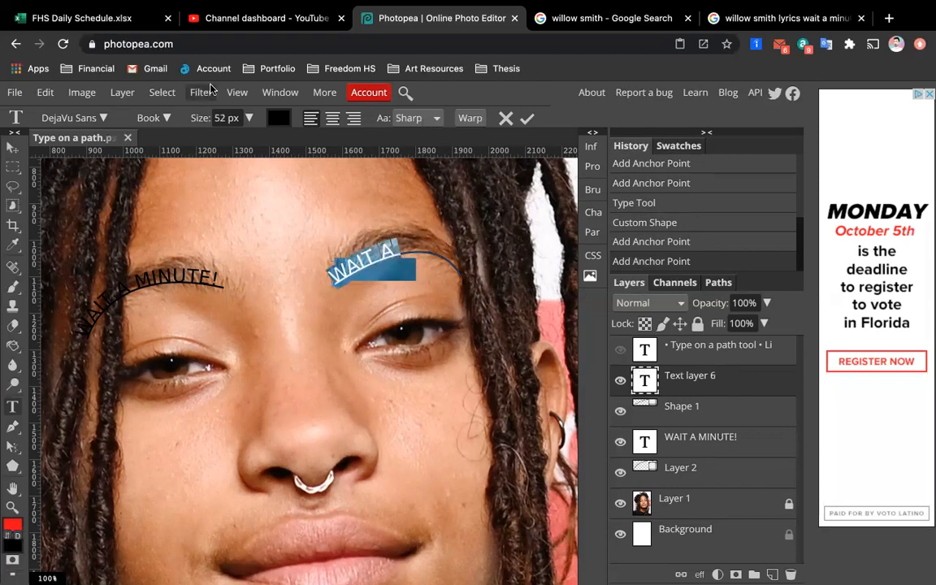
{"action": "left_click_drag", "start_coordinate": [222, 119], "coordinate": [215, 119]}
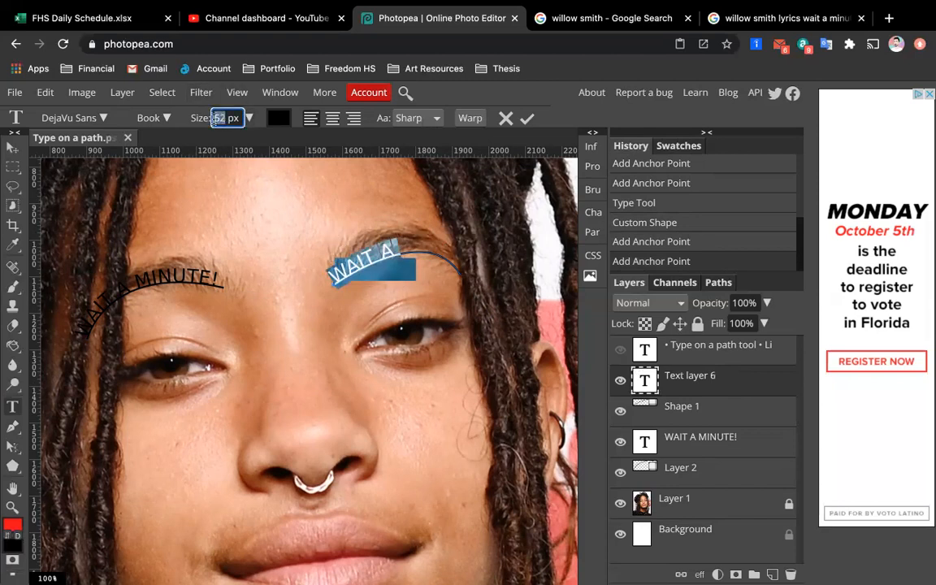
{"action": "type", "text": "46"}
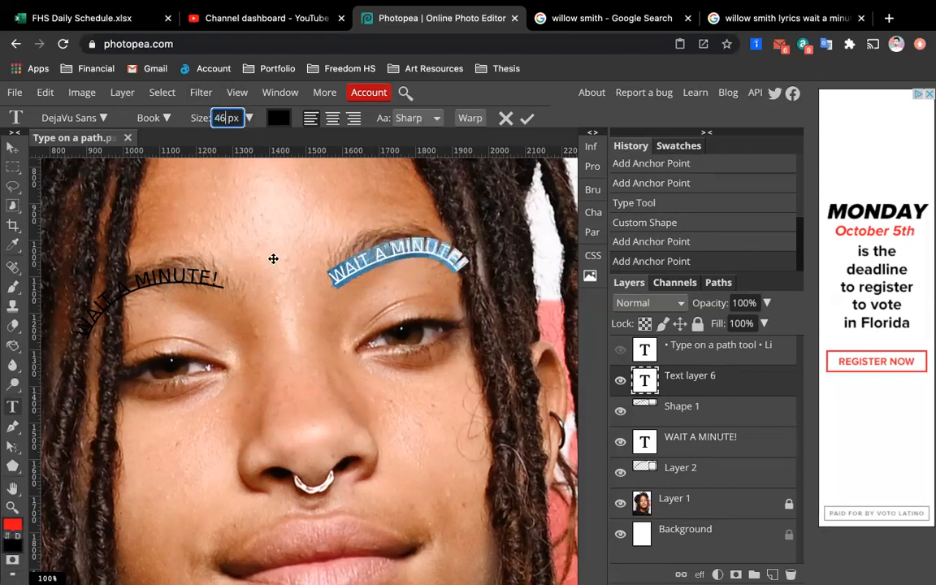
{"action": "left_click", "coordinate": [364, 264]}
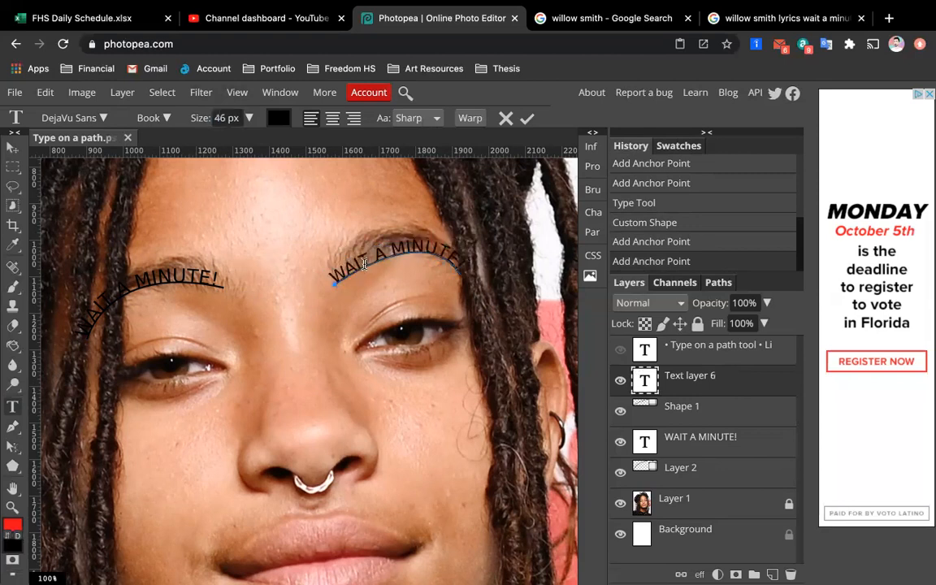
{"action": "key", "text": "super+a"}
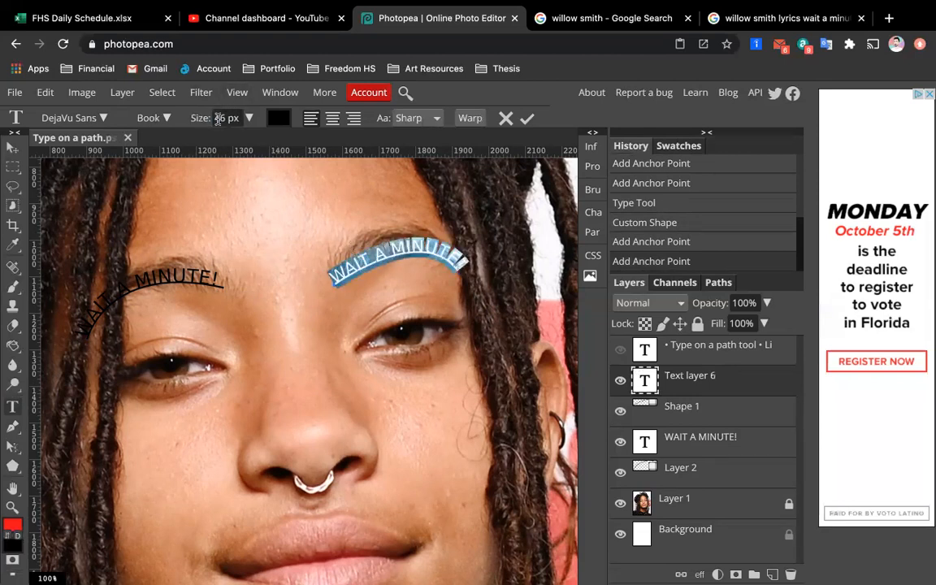
{"action": "left_click", "coordinate": [223, 119]}
{"action": "type", "text": "46"}
{"action": "key", "text": "BackSpace"}
{"action": "key", "text": "BackSpace"}
{"action": "type", "text": "52"}
{"action": "key", "text": "Return"}
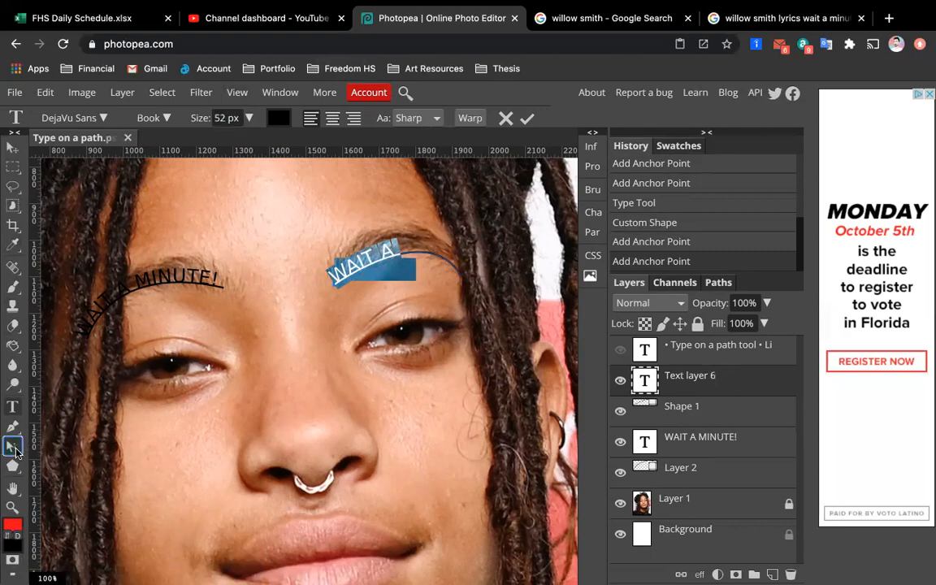
Use Direct Select to move the end anchors of the right-hand text path outward so all of "WAIT A MINUTE!" fits, and deselect the path.
{"action": "left_click", "coordinate": [14, 453]}
{"action": "right_click", "coordinate": [15, 453]}
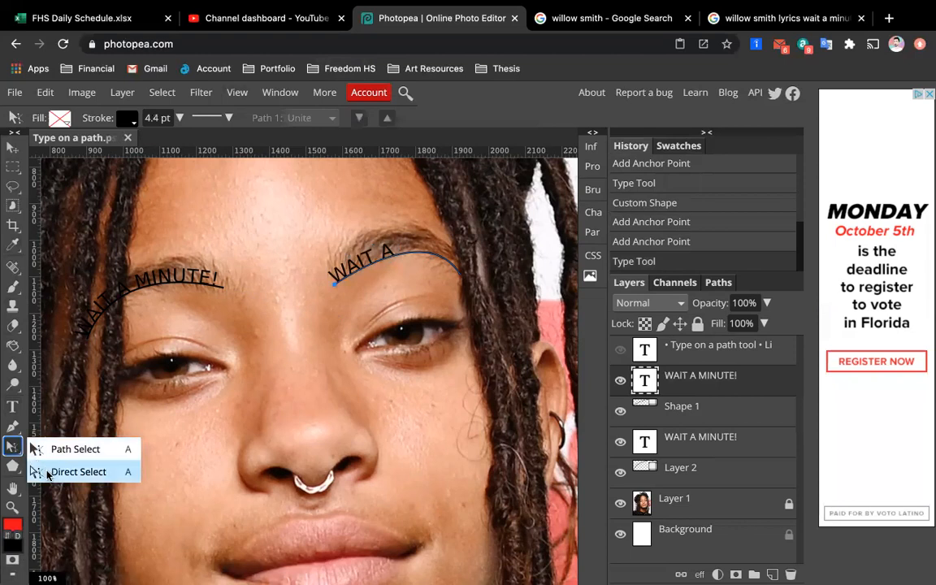
{"action": "left_click", "coordinate": [49, 472]}
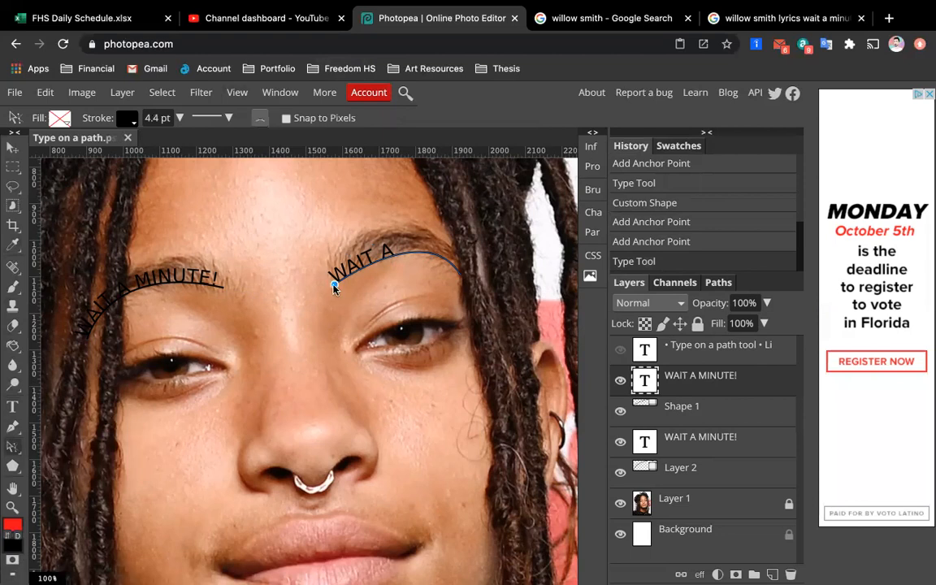
{"action": "right_click", "coordinate": [12, 449]}
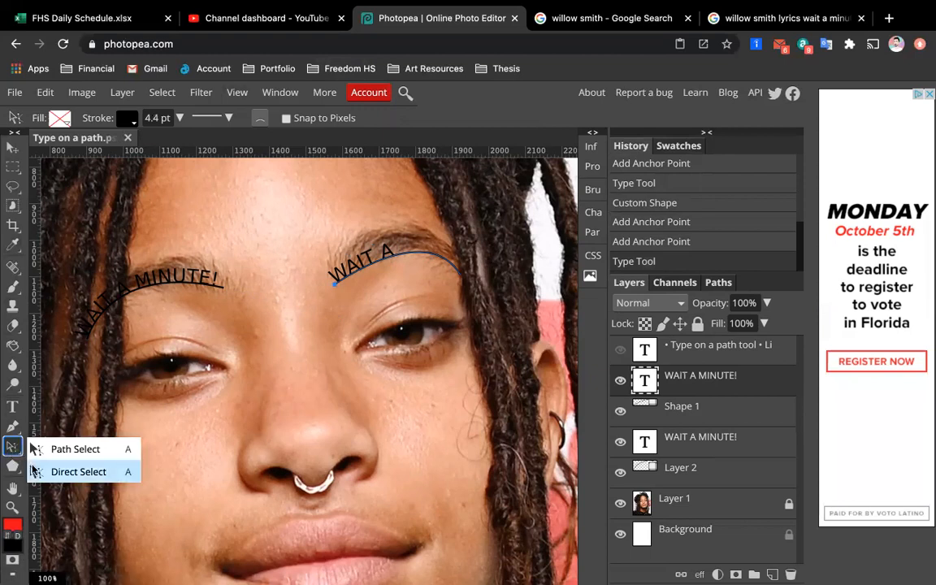
{"action": "left_click", "coordinate": [37, 472]}
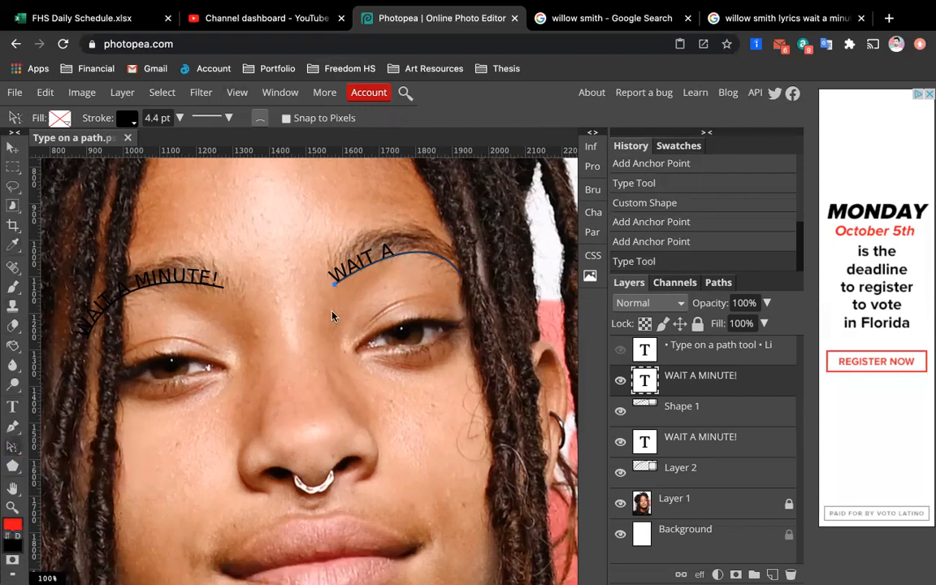
{"action": "mouse_move", "coordinate": [332, 290]}
{"action": "left_mouse_down"}
{"action": "mouse_move", "coordinate": [319, 296]}
{"action": "mouse_move", "coordinate": [319, 283]}
{"action": "left_mouse_up"}
{"action": "left_click_drag", "start_coordinate": [459, 276], "coordinate": [433, 279]}
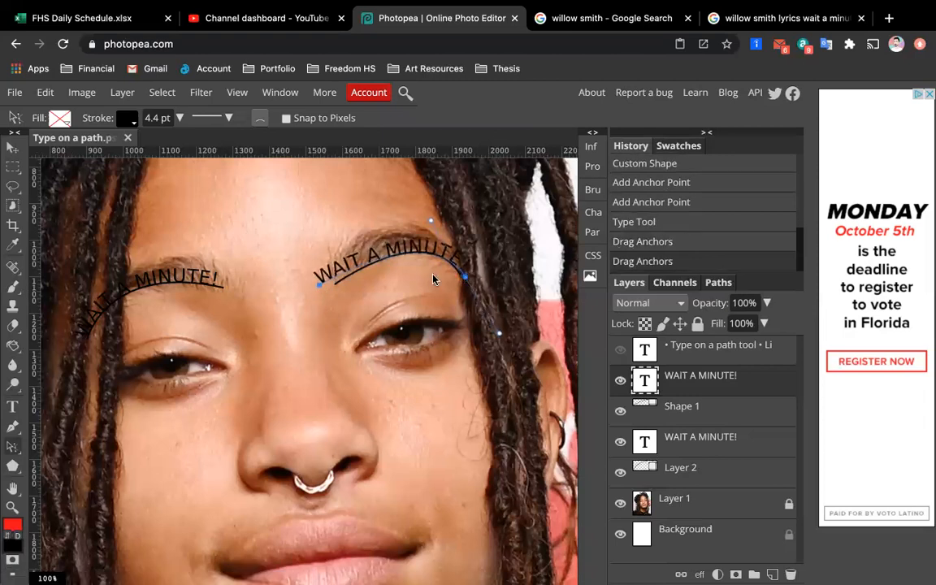
{"action": "left_click_drag", "start_coordinate": [319, 284], "coordinate": [323, 286]}
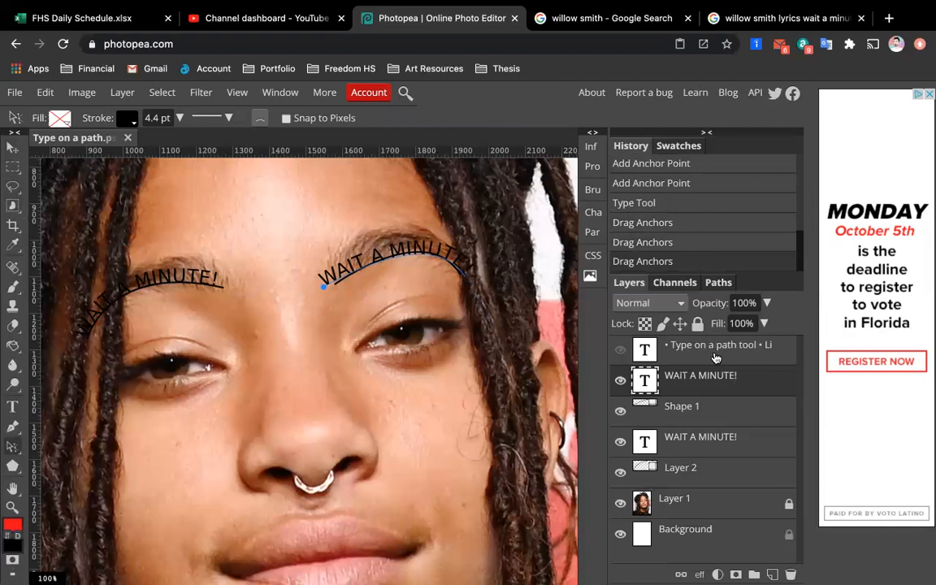
{"action": "left_click", "coordinate": [632, 361]}
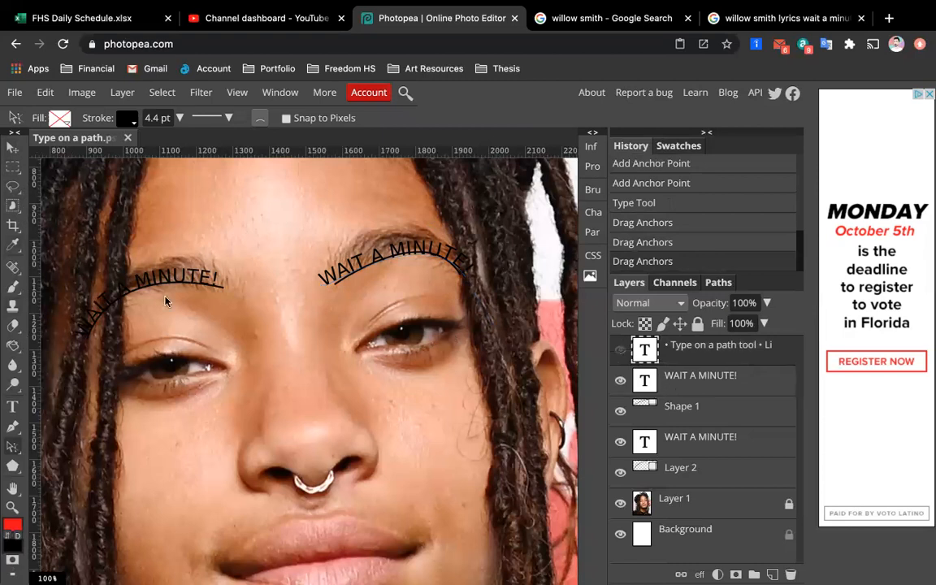
Delete the two leftover eyebrow path layers, Shape 1 and Layer 2.
{"action": "key", "text": "ctrl+minus"}
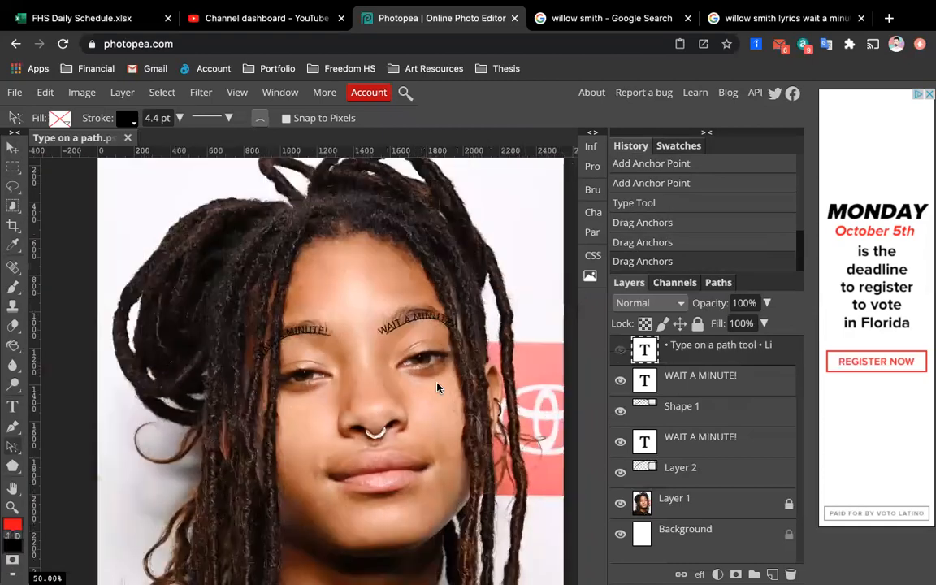
{"action": "scroll", "coordinate": [437, 387], "scroll_direction": "up", "scroll_amount": 1}
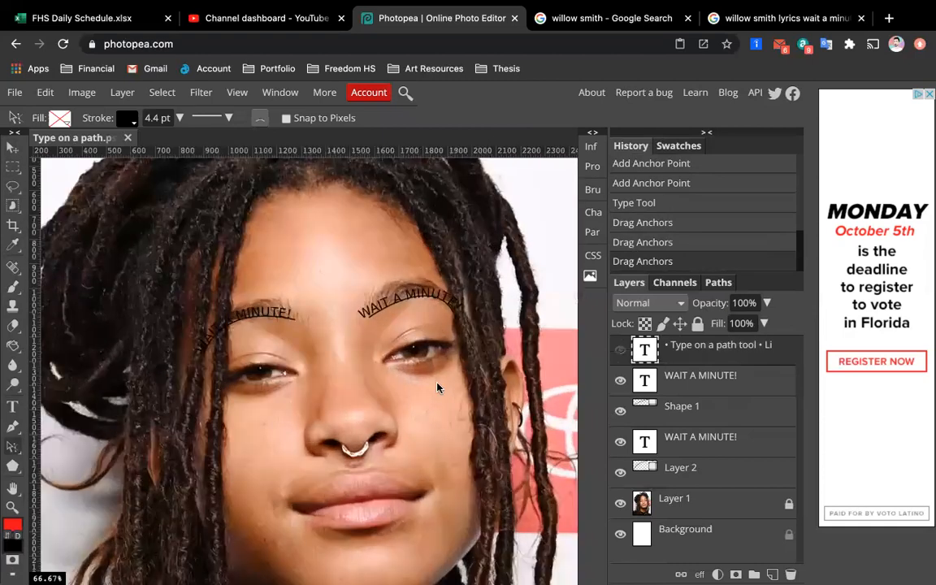
{"action": "left_click", "coordinate": [706, 419]}
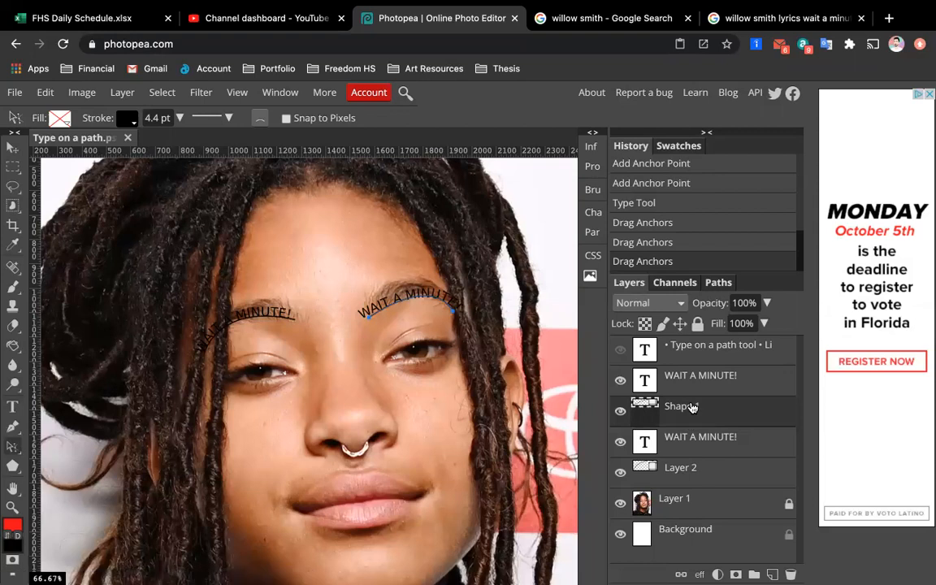
{"action": "left_click", "coordinate": [789, 574]}
{"action": "left_click", "coordinate": [729, 447]}
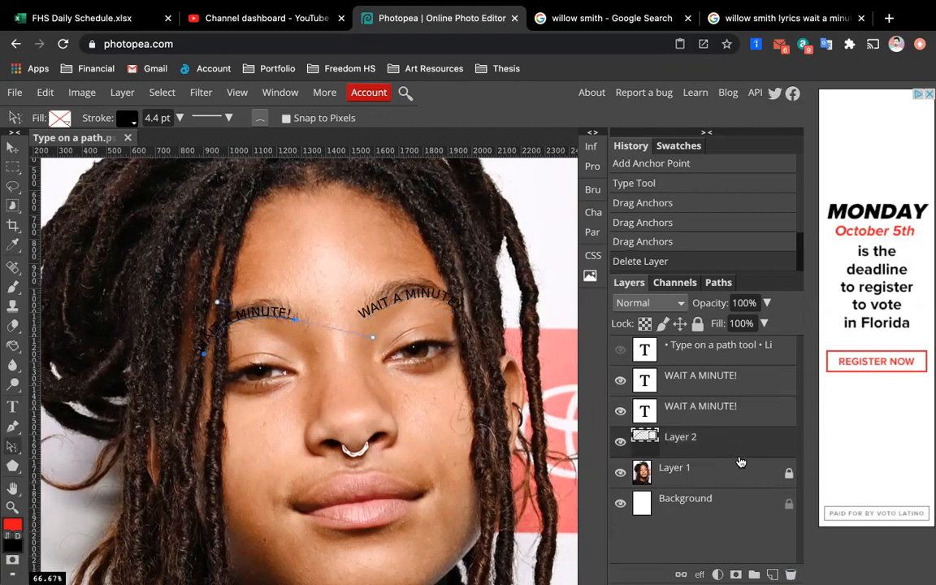
{"action": "left_click", "coordinate": [789, 573]}
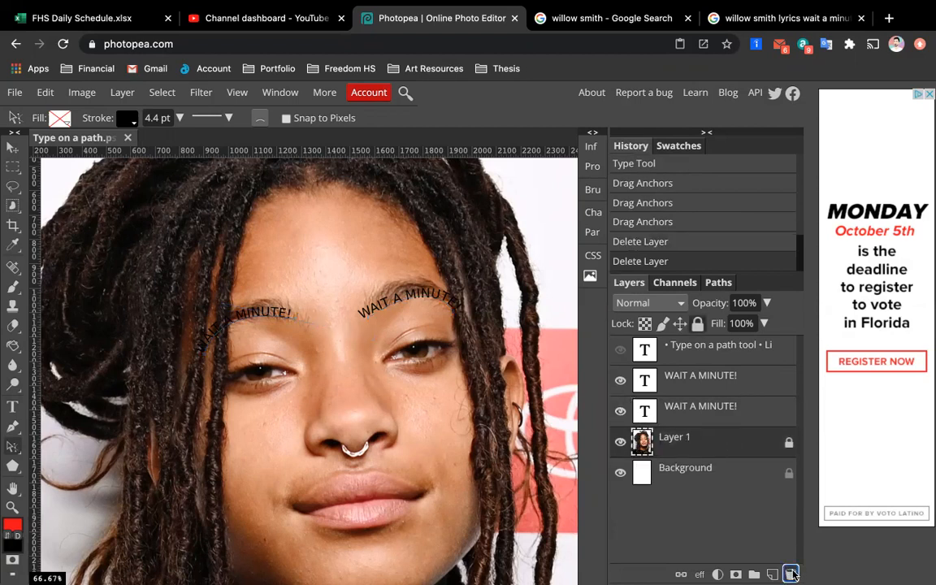
Nudge the right-hand "WAIT A MINUTE!" text layer slightly upward on the eyebrow with the Move tool.
{"action": "left_click", "coordinate": [702, 398]}
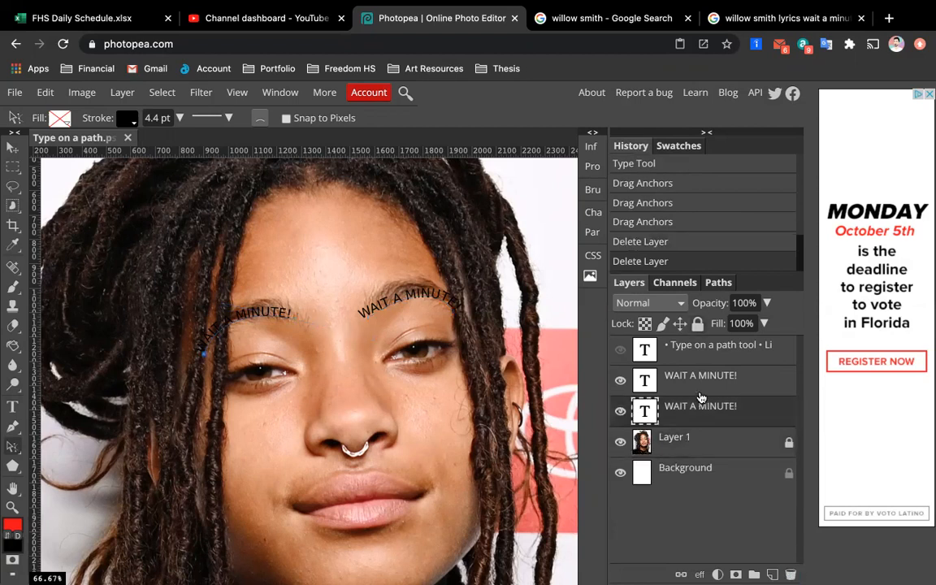
{"action": "left_click", "coordinate": [696, 387]}
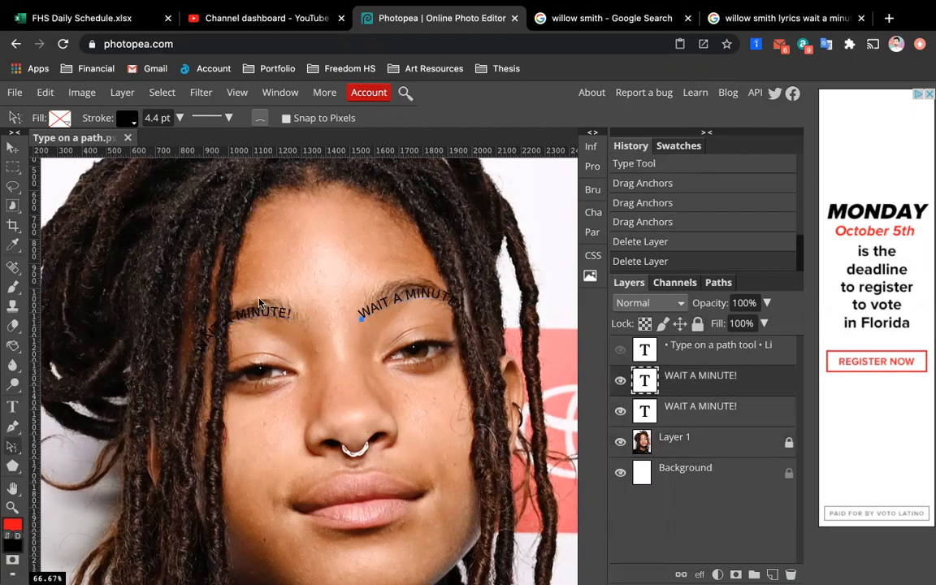
{"action": "left_click", "coordinate": [10, 148]}
{"action": "key", "text": "shift+Up"}
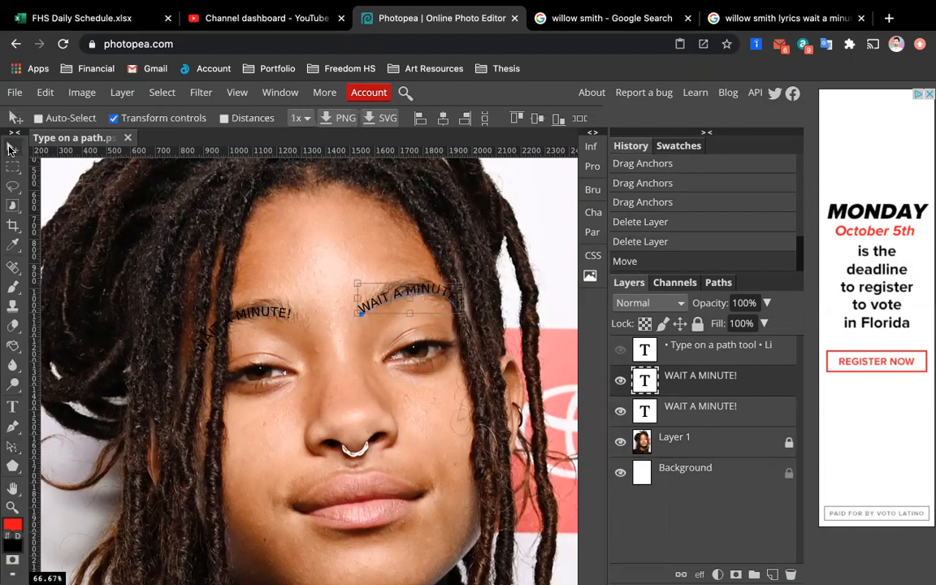
{"action": "left_click", "coordinate": [12, 166]}
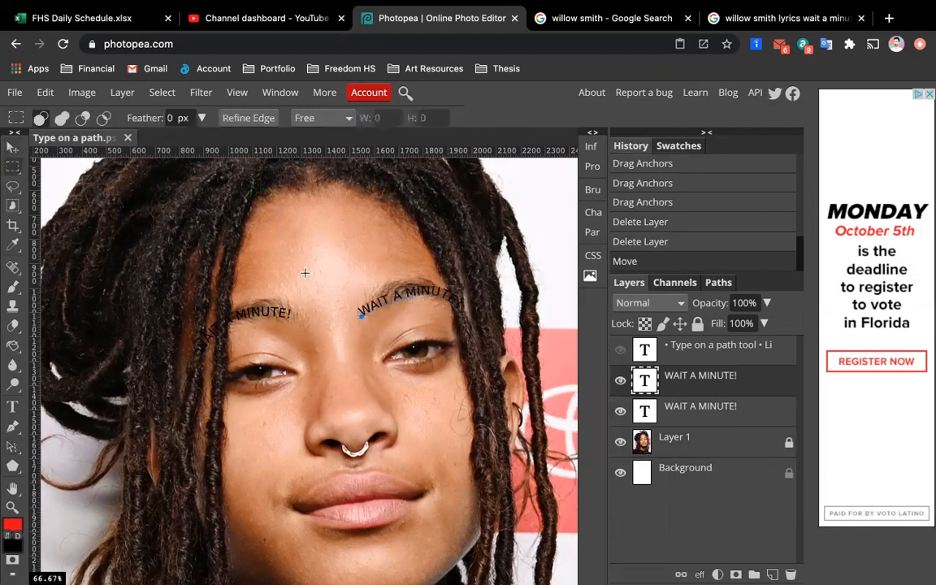
Hide the photo on Layer 1 to examine both eyebrow texts against the white background, and show the photo again.
{"action": "left_click", "coordinate": [619, 442]}
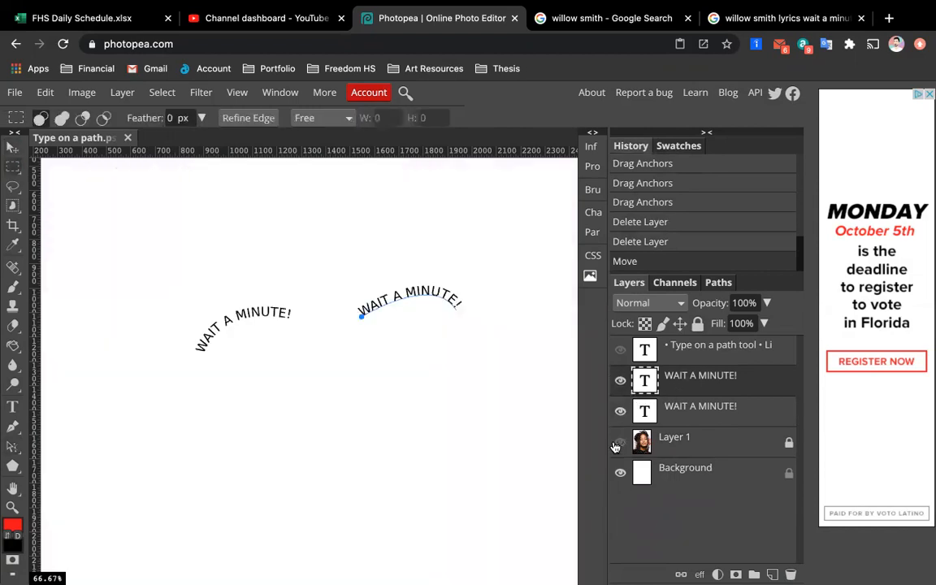
{"action": "left_click", "coordinate": [674, 473]}
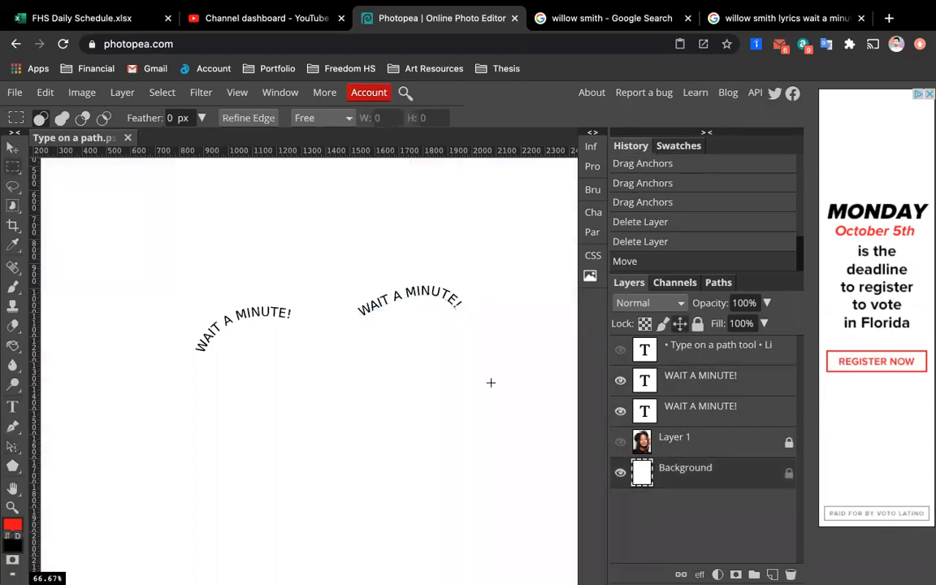
{"action": "key", "text": "super+minus"}
{"action": "key", "text": "super+minus"}
{"action": "key", "text": "super+minus"}
{"action": "key", "text": "super+minus"}
{"action": "key", "text": "super+minus"}
{"action": "key", "text": "super+minus"}
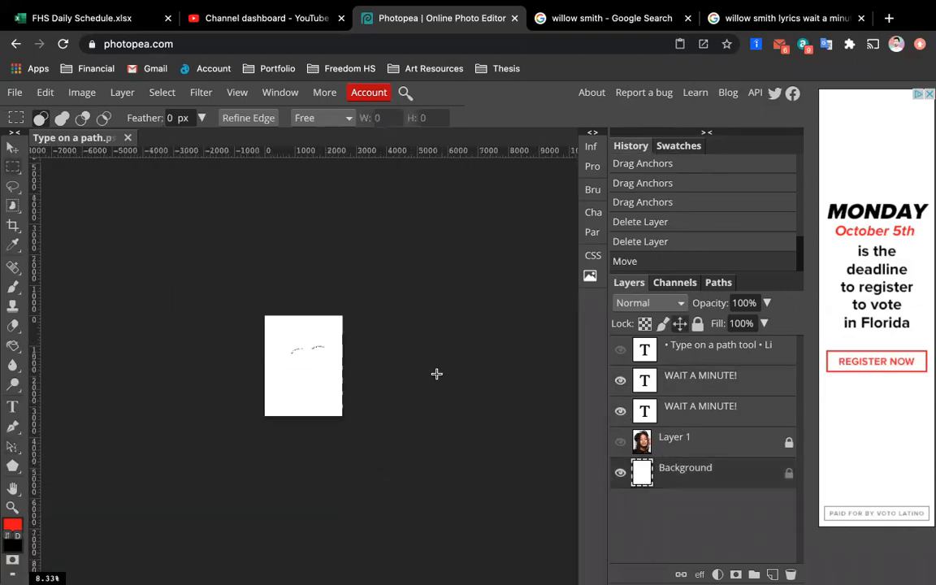
{"action": "key", "text": "super+equal"}
{"action": "key", "text": "super+equal"}
{"action": "key", "text": "super+equal"}
{"action": "key", "text": "super+equal"}
{"action": "key", "text": "super+equal"}
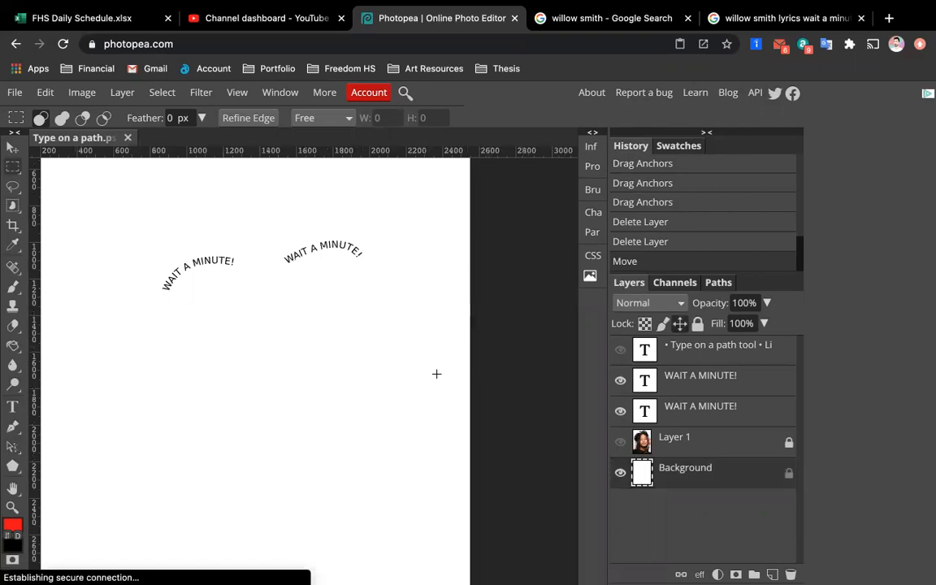
{"action": "left_click", "coordinate": [620, 441]}
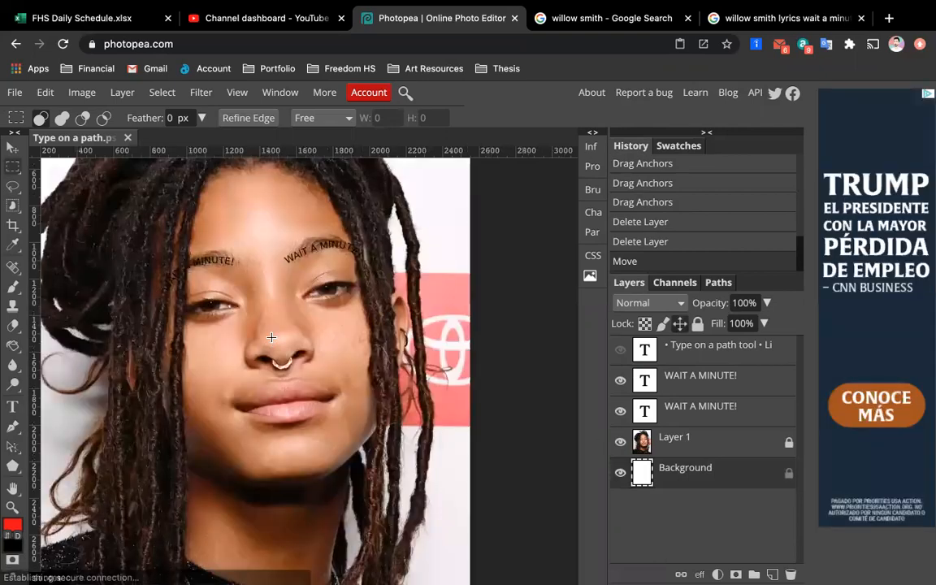
Group the two "WAIT A MINUTE!" eyebrow text layers into a folder.
{"action": "scroll", "coordinate": [271, 337], "scroll_direction": "up", "scroll_amount": 1}
{"action": "scroll", "coordinate": [271, 337], "scroll_direction": "up", "scroll_amount": 1}
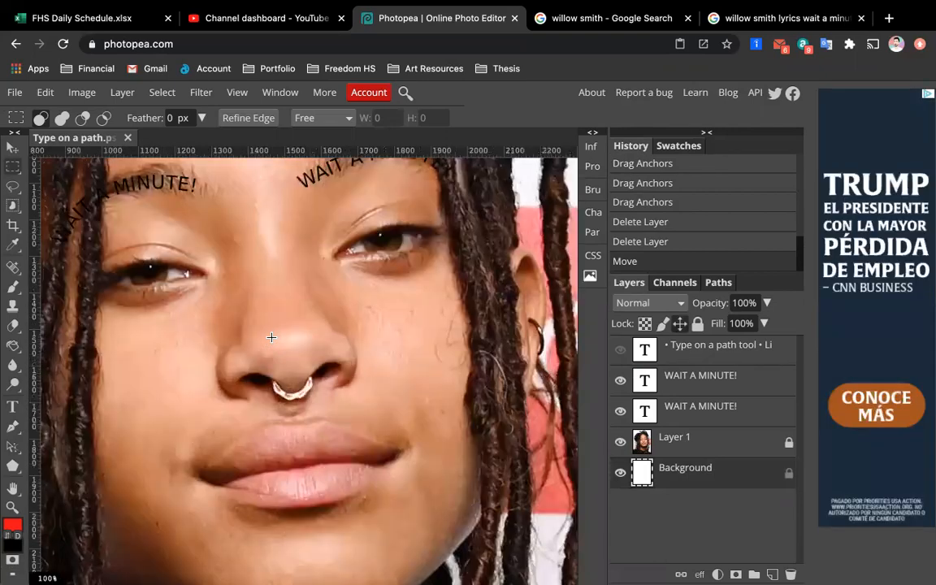
{"action": "scroll", "coordinate": [272, 336], "scroll_direction": "up", "scroll_amount": 2}
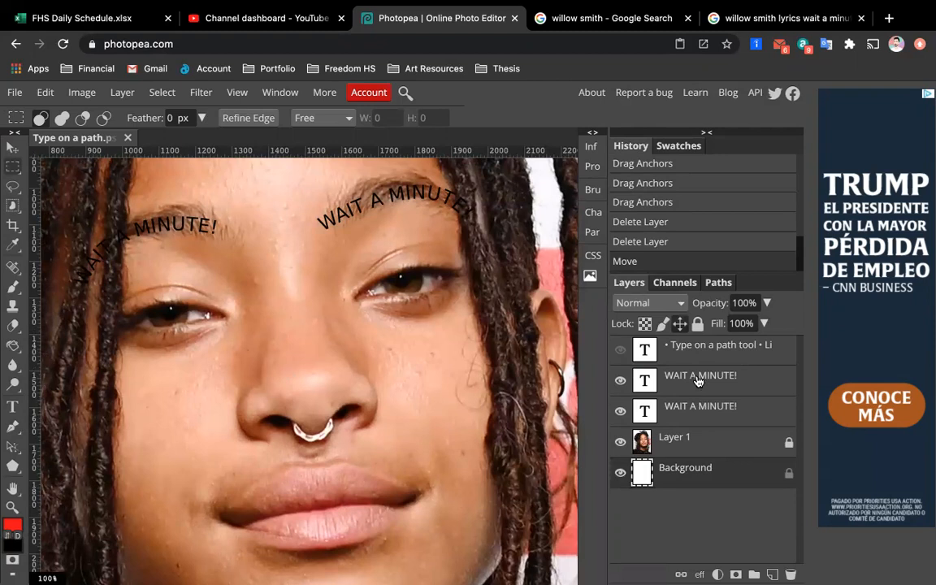
{"action": "left_click", "coordinate": [753, 407]}
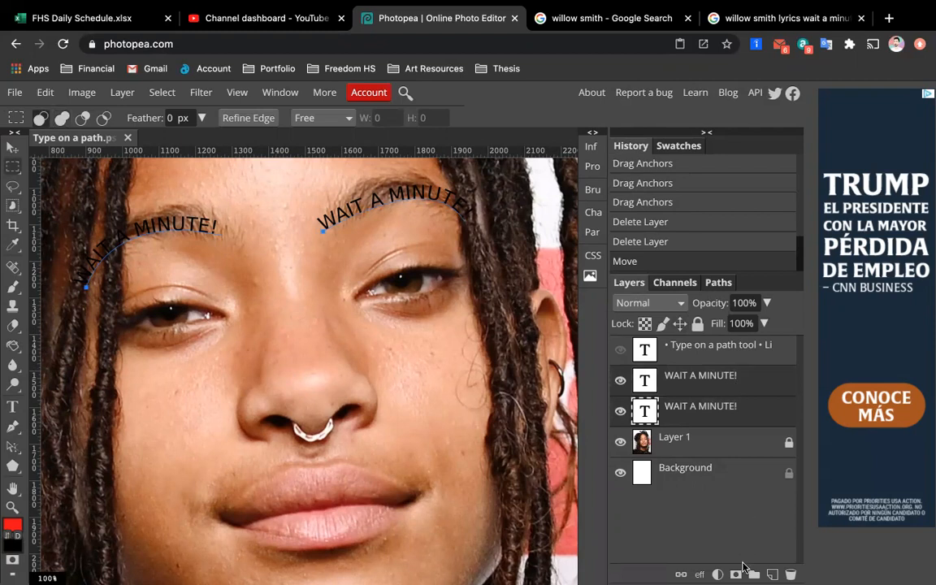
{"action": "left_click", "coordinate": [754, 575]}
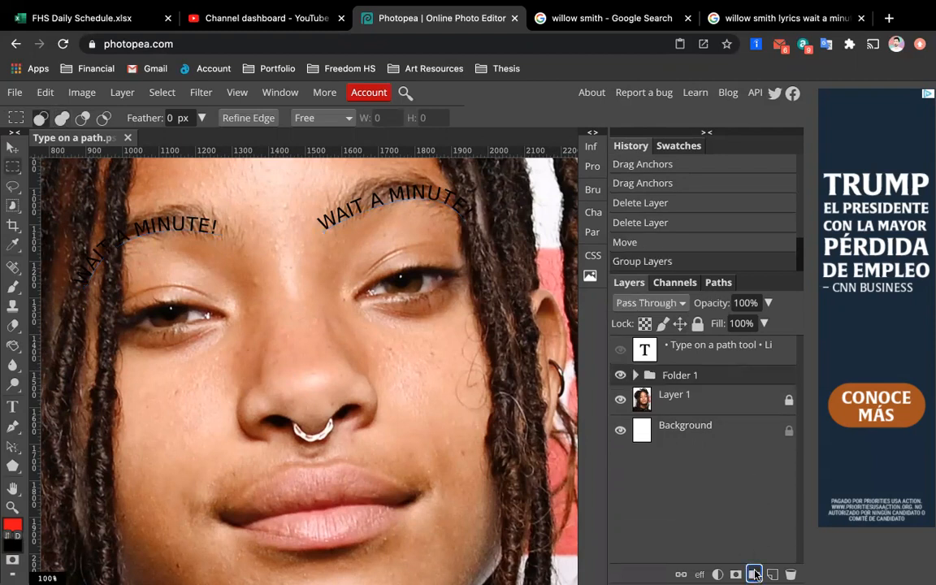
Rename the folder holding the eyebrow texts as "FACIAL DETAILS".
{"action": "double_click", "coordinate": [674, 375]}
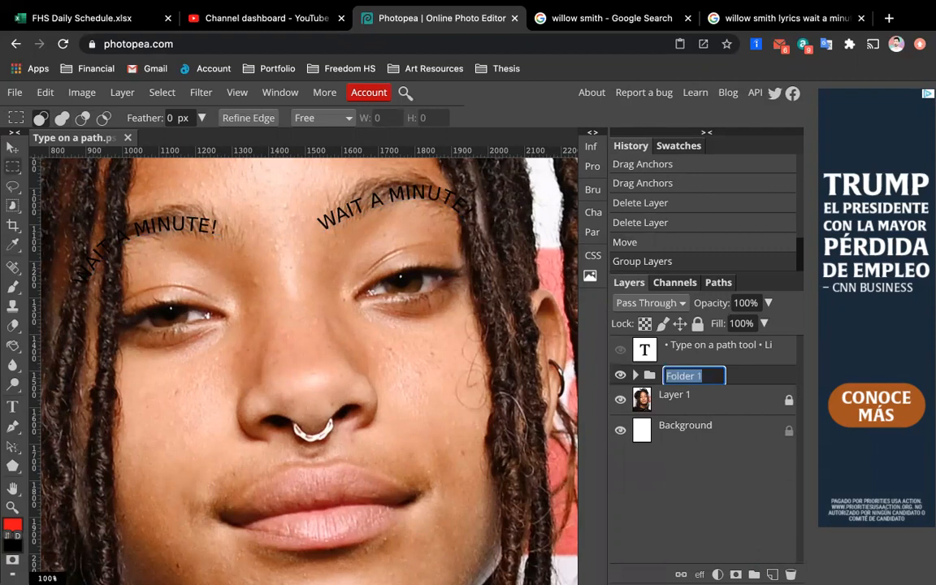
{"action": "type", "text": "D"}
{"action": "type", "text": "ACIAL DETAIL"}
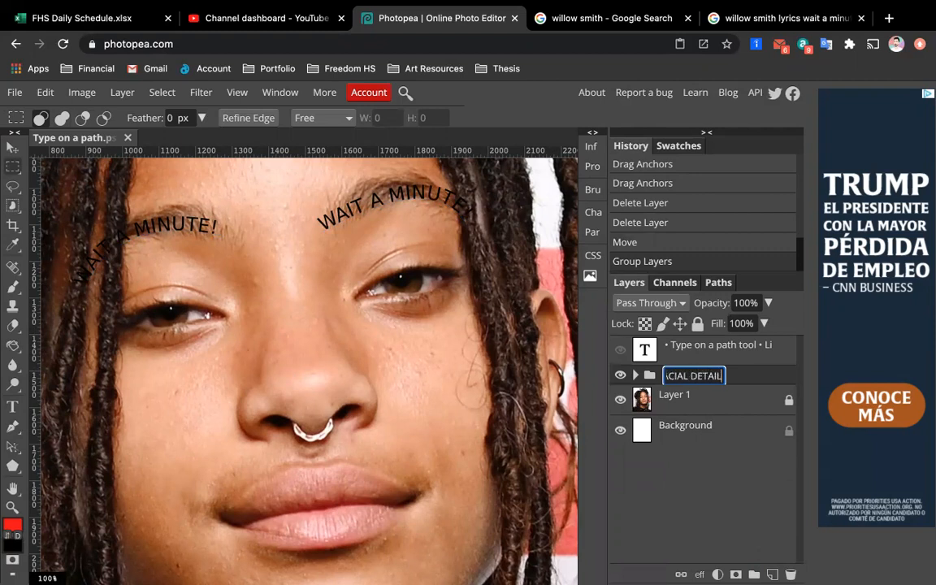
{"action": "key", "text": "Return"}
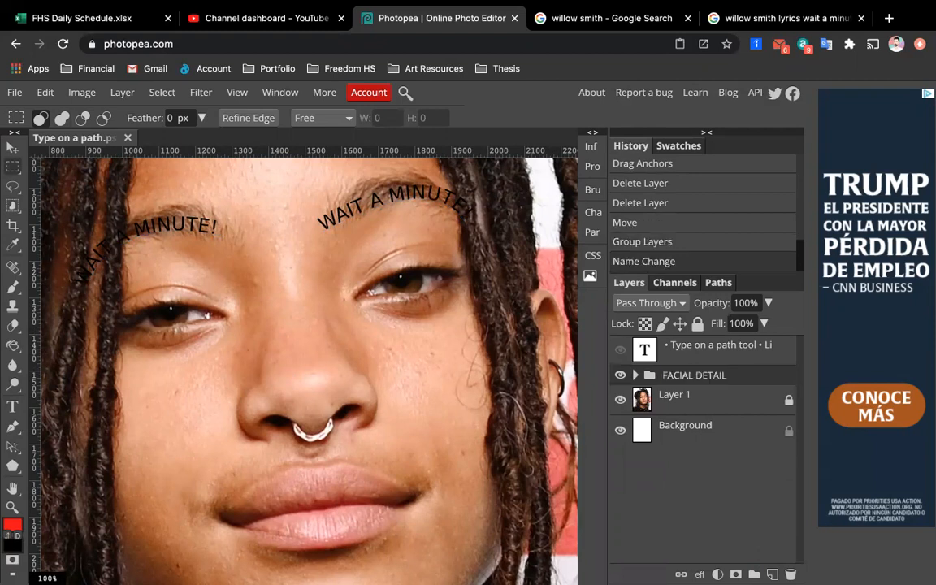
{"action": "double_click", "coordinate": [681, 374]}
{"action": "type", "text": "S"}
{"action": "key", "text": "Return"}
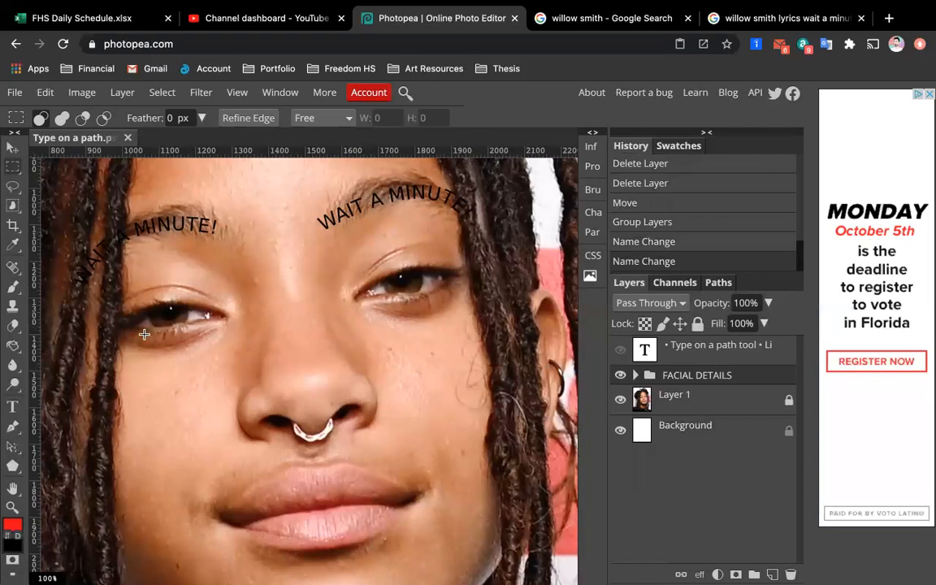
Add a letter "O" as a text layer below the right-hand eye and set its style to Condensed Bold.
{"action": "left_click", "coordinate": [12, 407]}
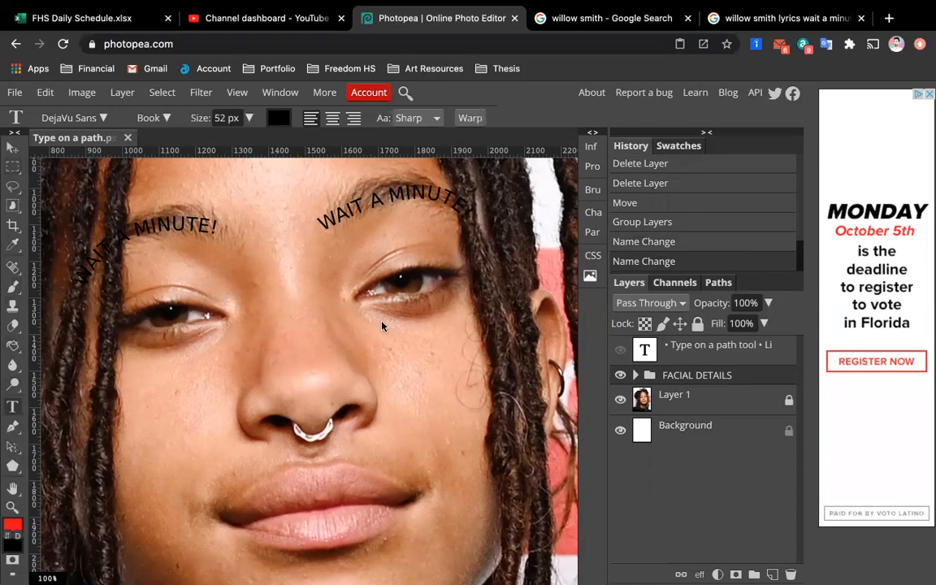
{"action": "left_click", "coordinate": [350, 331]}
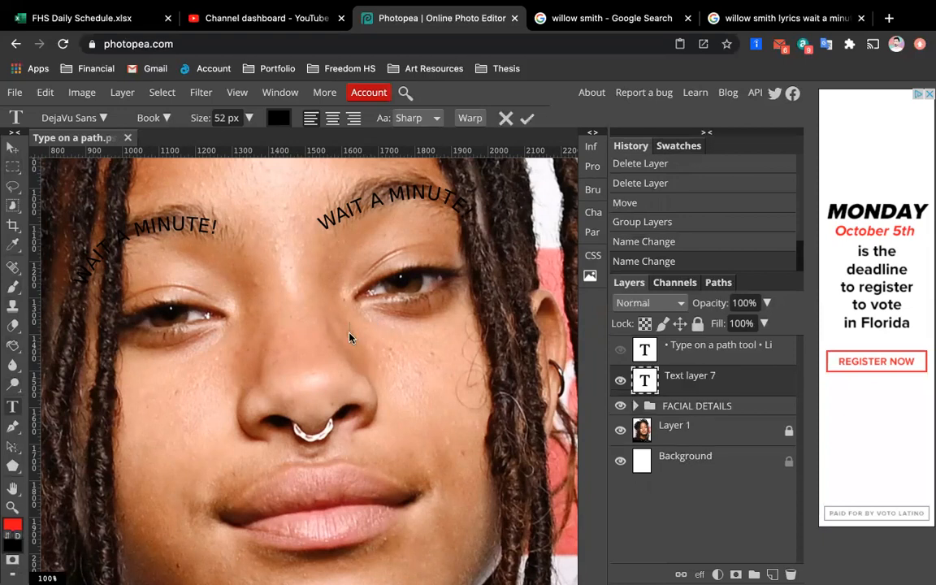
{"action": "type", "text": "O"}
{"action": "key", "text": "ctrl+a"}
{"action": "left_click", "coordinate": [165, 118]}
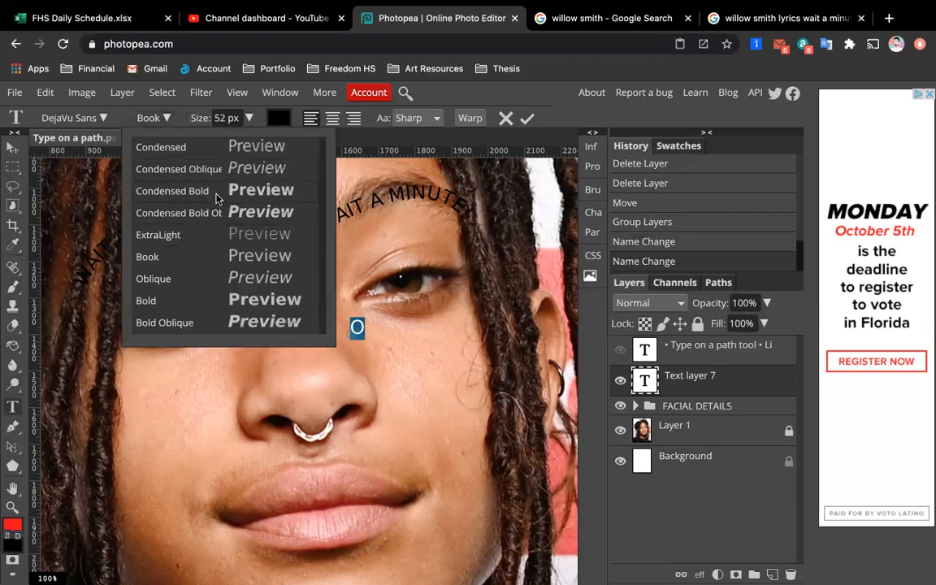
{"action": "left_click", "coordinate": [216, 195]}
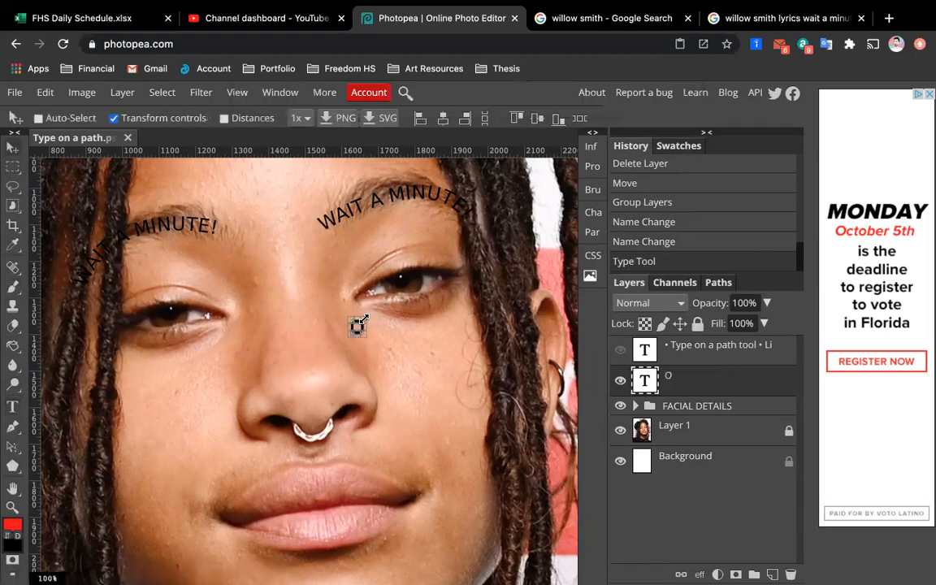
Scale the "O" to about 336%, rotate it about -7.7° and place it over the iris of the right-hand eye.
{"action": "left_click_drag", "start_coordinate": [363, 320], "coordinate": [385, 296]}
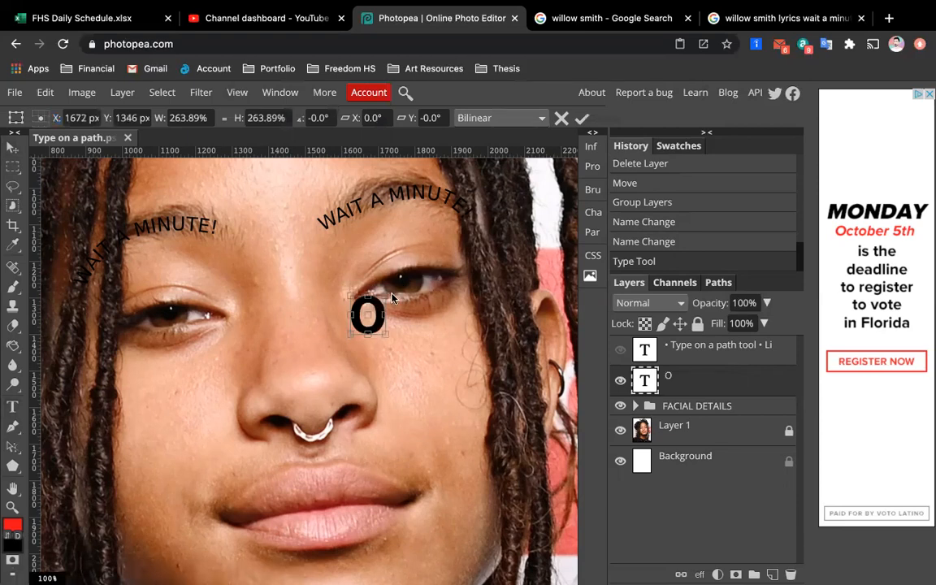
{"action": "left_click_drag", "start_coordinate": [387, 298], "coordinate": [417, 236]}
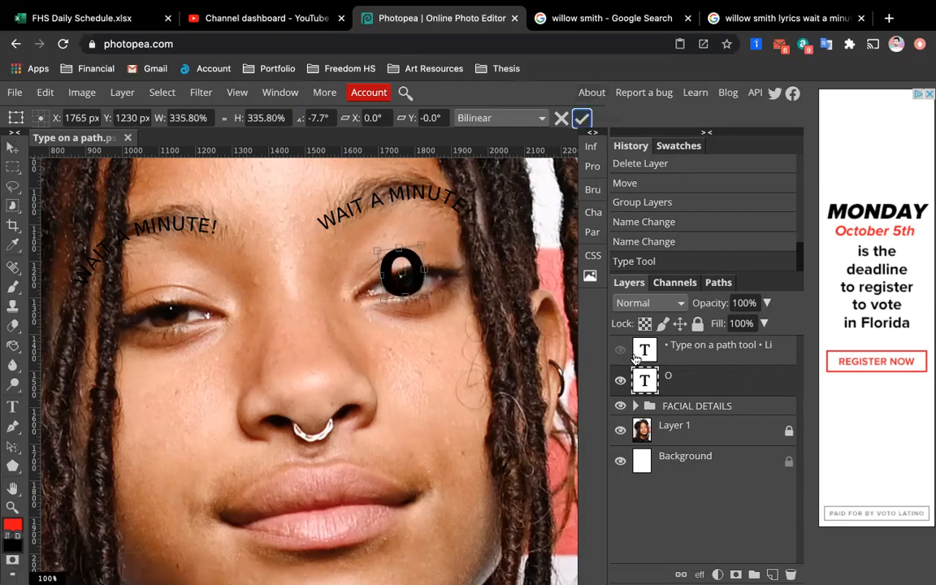
{"action": "left_click", "coordinate": [582, 118]}
{"action": "key", "text": "ctrl"}
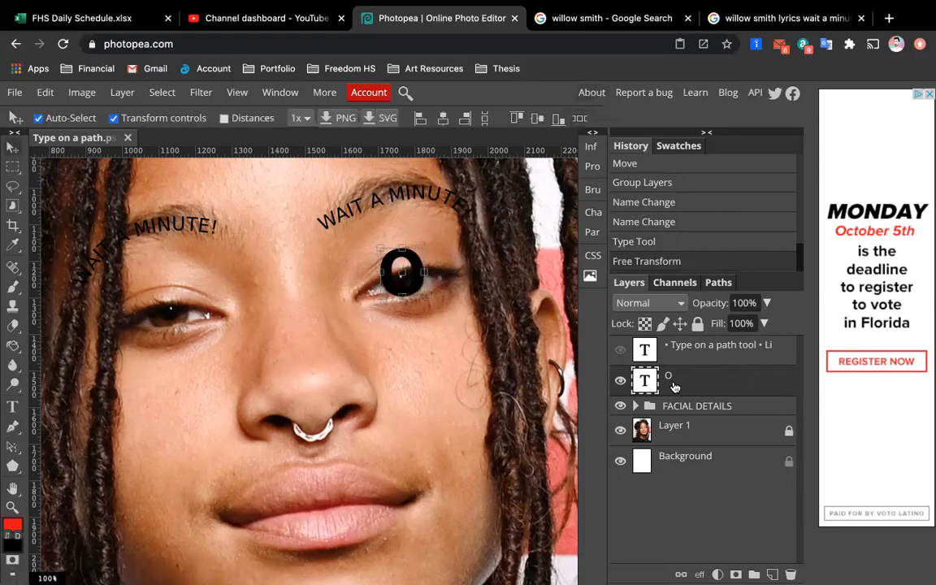
{"action": "key", "text": "ctrl+v"}
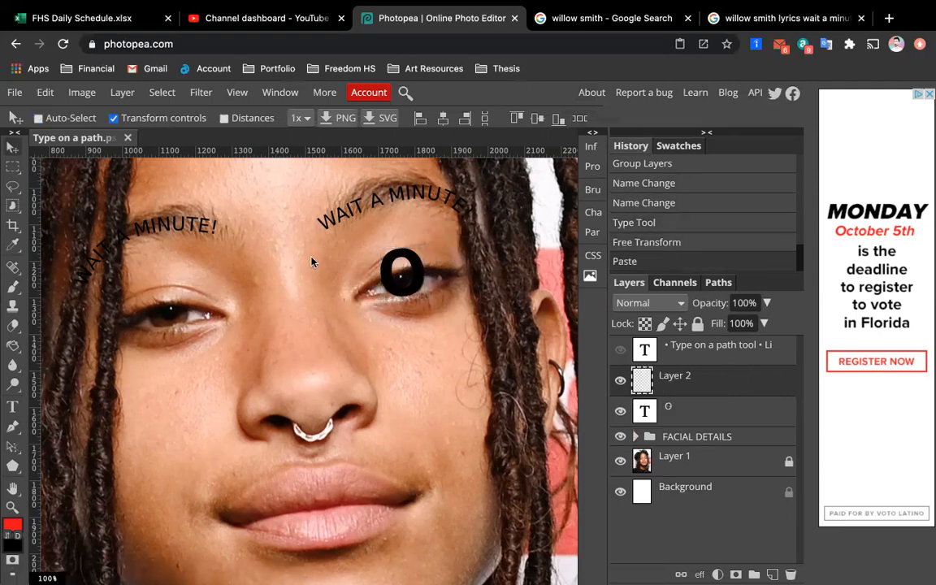
{"action": "left_click_drag", "start_coordinate": [418, 269], "coordinate": [414, 272]}
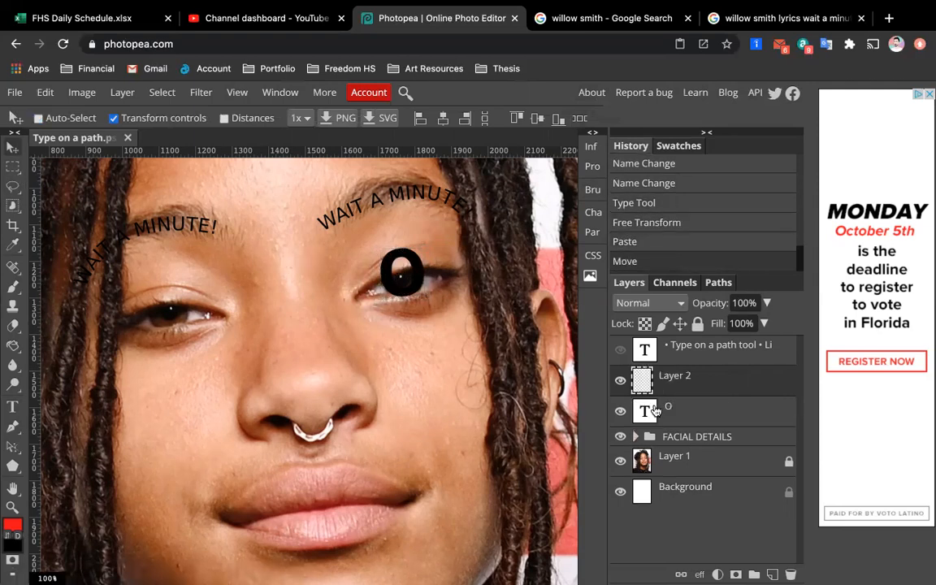
{"action": "key", "text": "ctrl+z"}
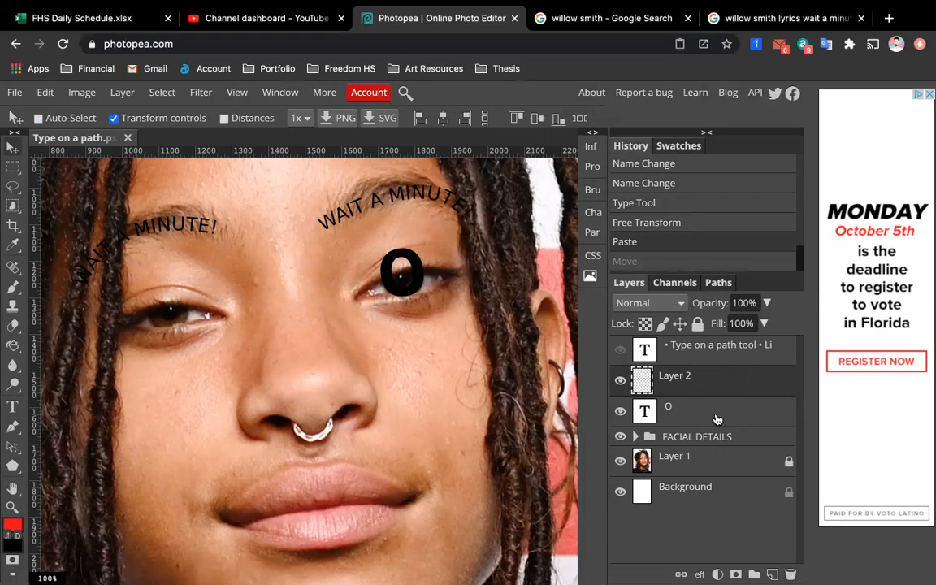
{"action": "key", "text": "Delete"}
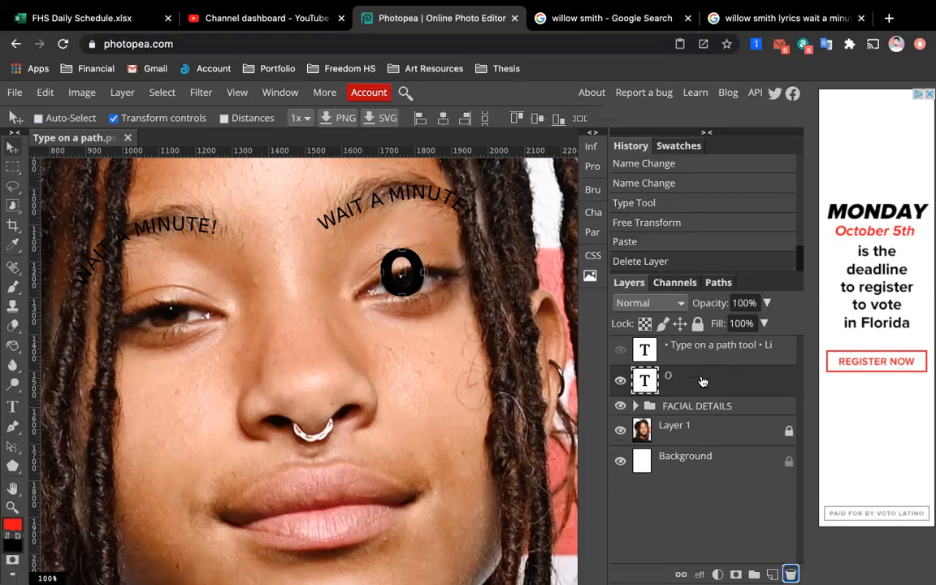
Duplicate the "O" text layer and move the copy over the iris of the left-hand eye.
{"action": "key", "text": "ctrl"}
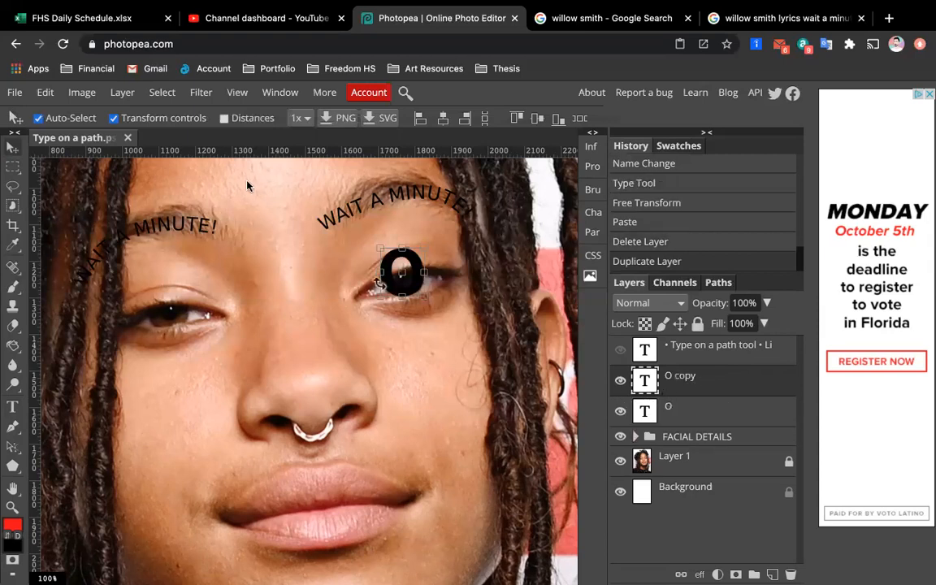
{"action": "left_click_drag", "start_coordinate": [238, 290], "coordinate": [155, 307]}
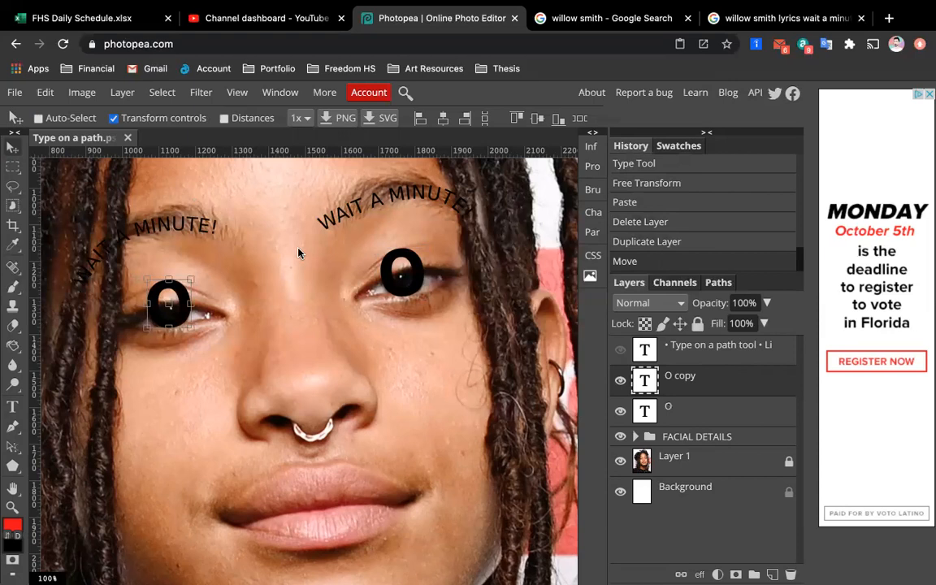
{"action": "left_click", "coordinate": [12, 166]}
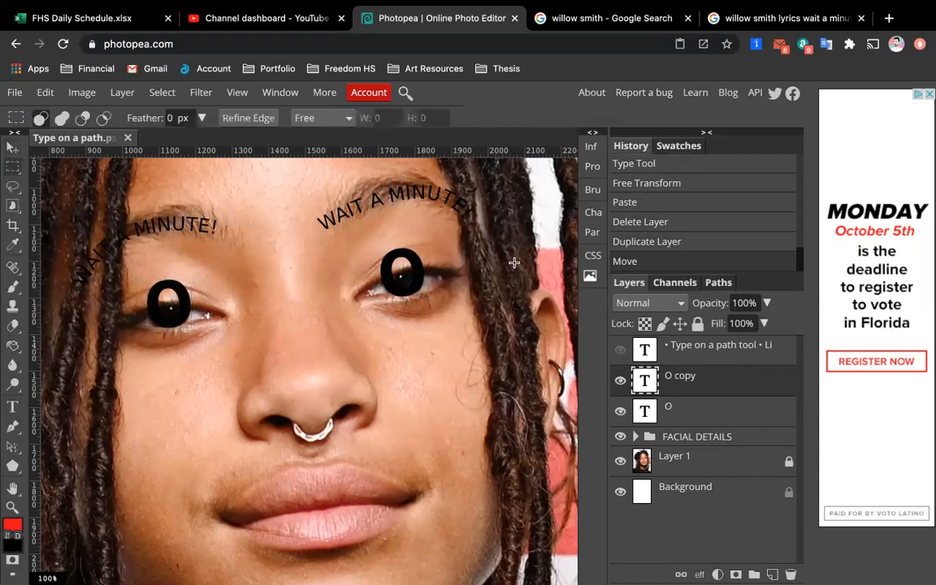
Add a raster mask to both the "O" and "O copy" text layers.
{"action": "key", "text": "shift"}
{"action": "left_click", "coordinate": [743, 415]}
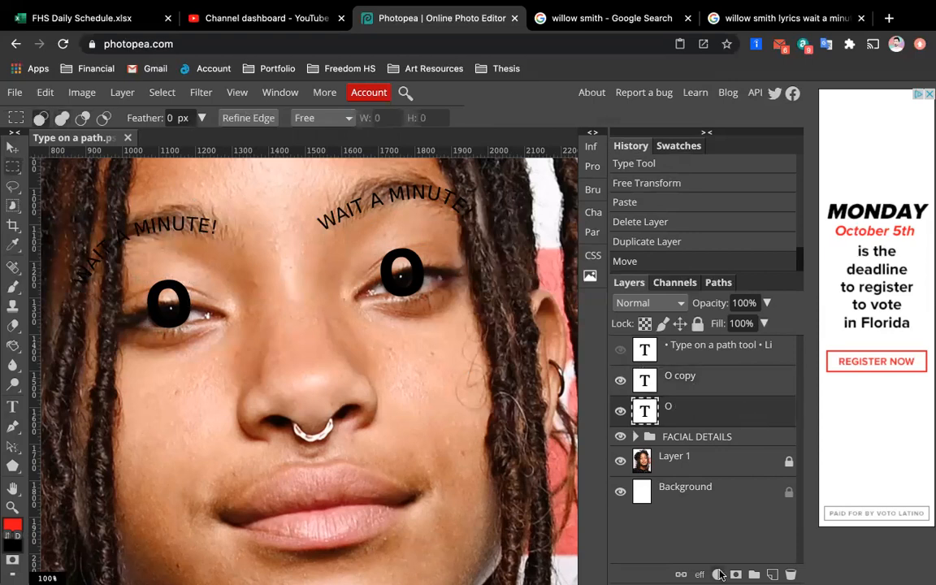
{"action": "left_click", "coordinate": [735, 575]}
{"action": "left_click", "coordinate": [737, 574]}
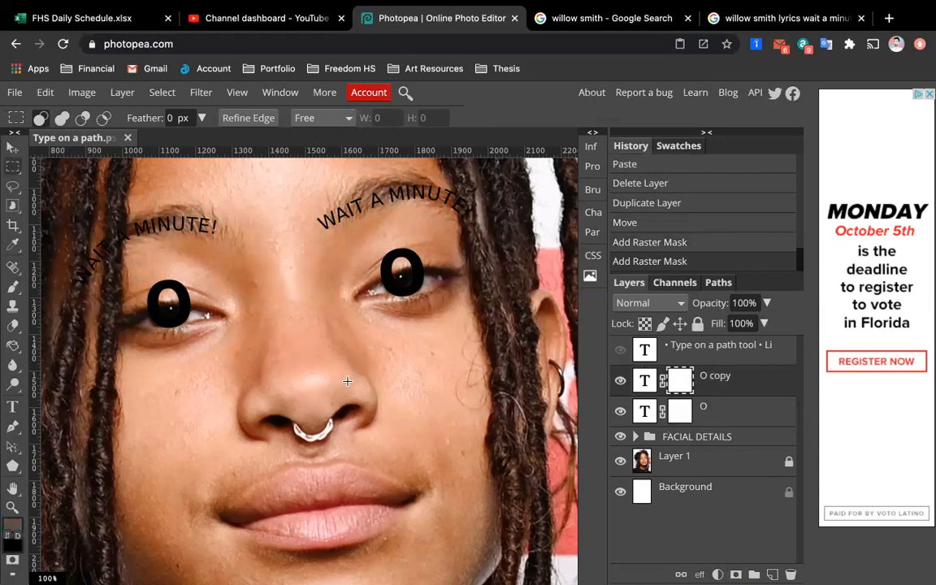
Mask out the upper part of "O copy" above the left-hand eyelid by painting its mask black with a 50 px brush.
{"action": "left_click", "coordinate": [12, 286]}
{"action": "key", "text": "bracketright"}
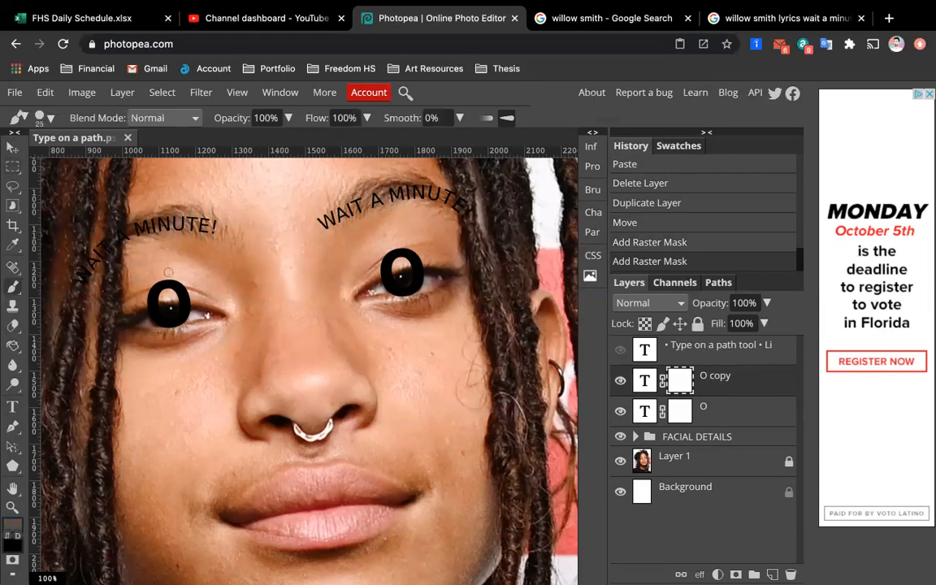
{"action": "key", "text": "bracketright"}
{"action": "mouse_move", "coordinate": [166, 291]}
{"action": "left_mouse_down"}
{"action": "mouse_move", "coordinate": [175, 286]}
{"action": "mouse_move", "coordinate": [168, 296]}
{"action": "left_mouse_up"}
{"action": "left_click_drag", "start_coordinate": [161, 258], "coordinate": [184, 284]}
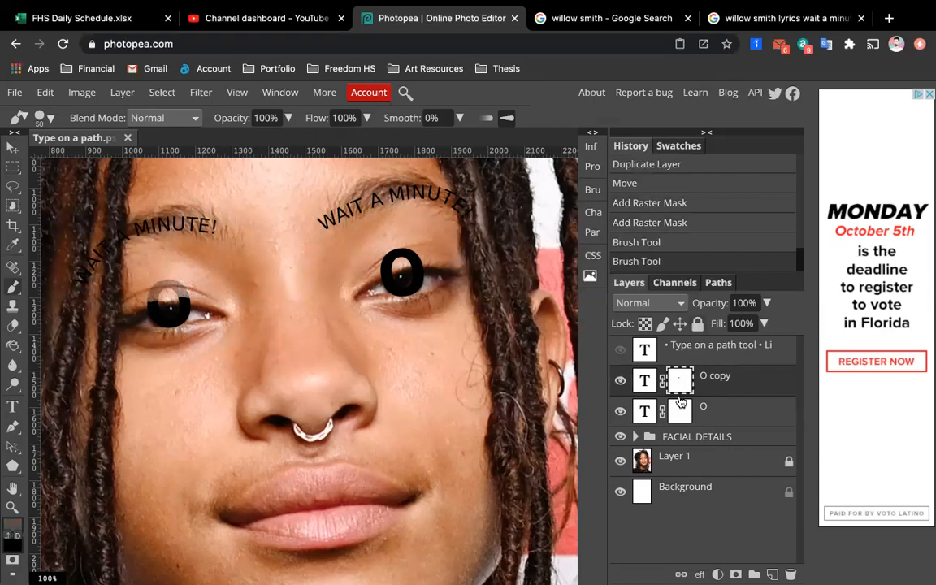
{"action": "left_click", "coordinate": [8, 538]}
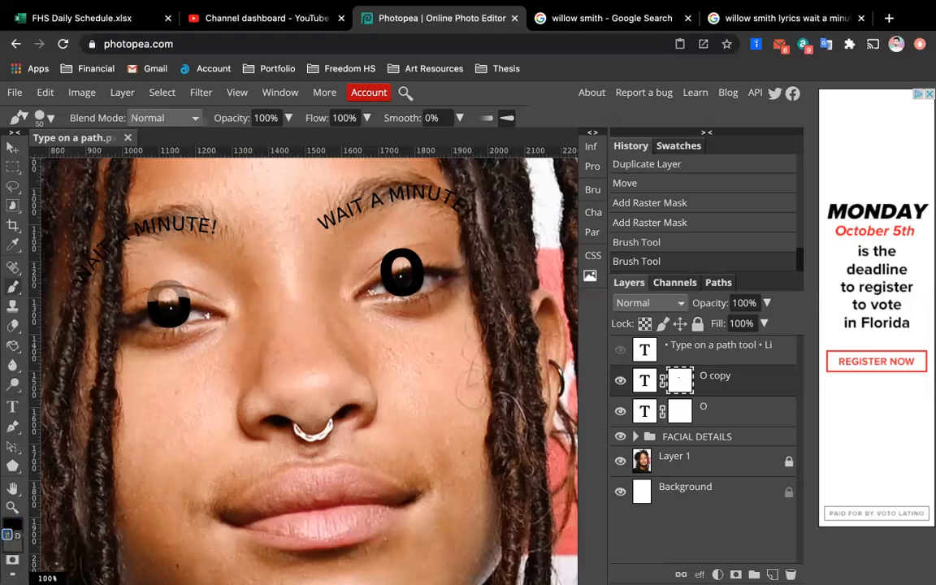
{"action": "mouse_move", "coordinate": [169, 290]}
{"action": "left_mouse_down"}
{"action": "mouse_move", "coordinate": [174, 285]}
{"action": "mouse_move", "coordinate": [136, 288]}
{"action": "mouse_move", "coordinate": [183, 291]}
{"action": "left_mouse_up"}
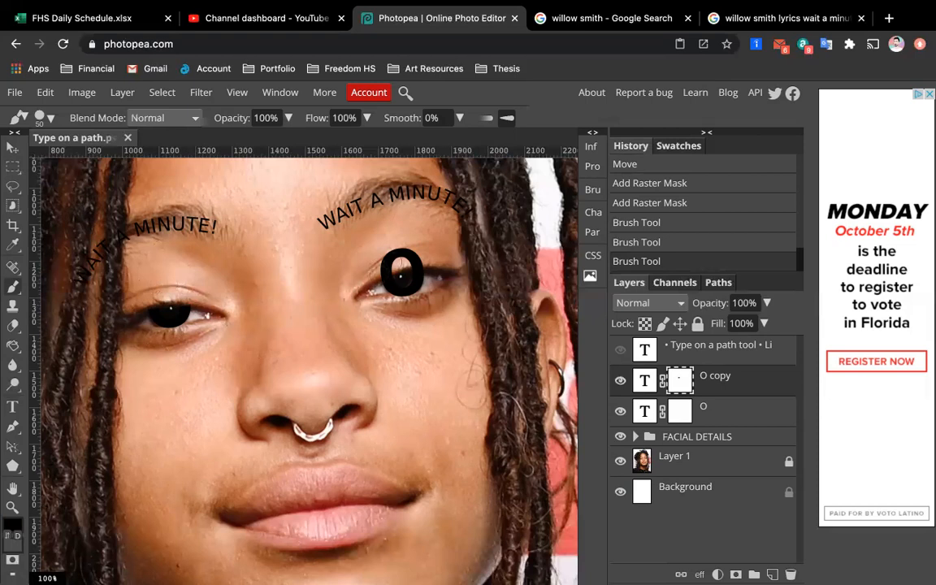
Mask out the upper part of the "O" over the right-hand eye by brushing black on its mask.
{"action": "left_click", "coordinate": [680, 411]}
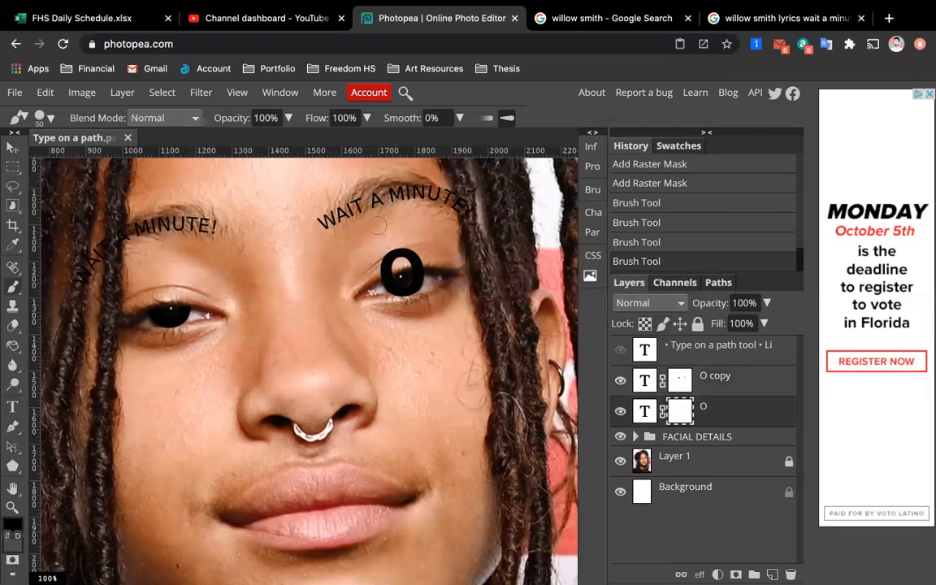
{"action": "mouse_move", "coordinate": [398, 273]}
{"action": "left_mouse_down"}
{"action": "mouse_move", "coordinate": [391, 265]}
{"action": "mouse_move", "coordinate": [417, 258]}
{"action": "mouse_move", "coordinate": [327, 236]}
{"action": "mouse_move", "coordinate": [382, 218]}
{"action": "left_mouse_up"}
Hide and show the photo on Layer 1 to examine the masked eye letters, both close up and on the whole page.
{"action": "left_click", "coordinate": [621, 462]}
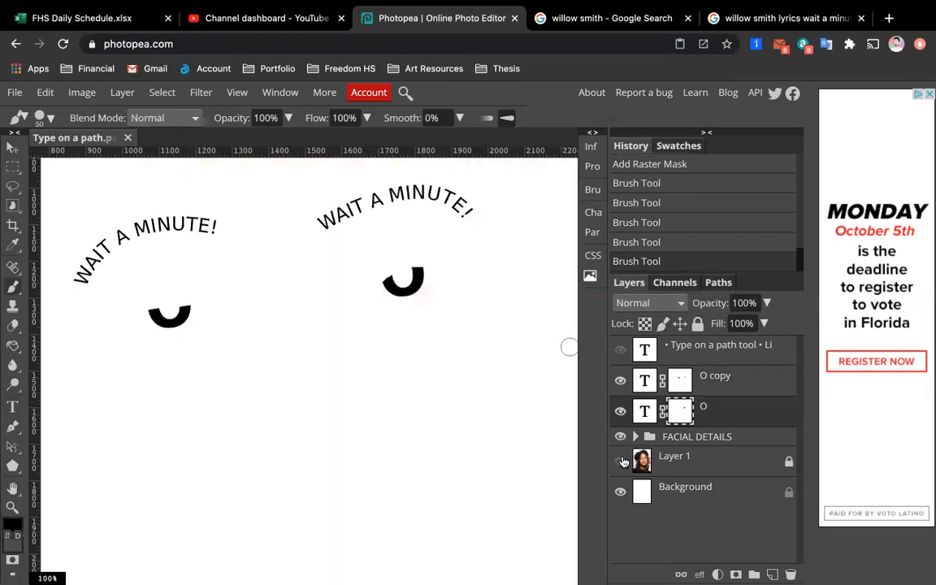
{"action": "left_click", "coordinate": [622, 462]}
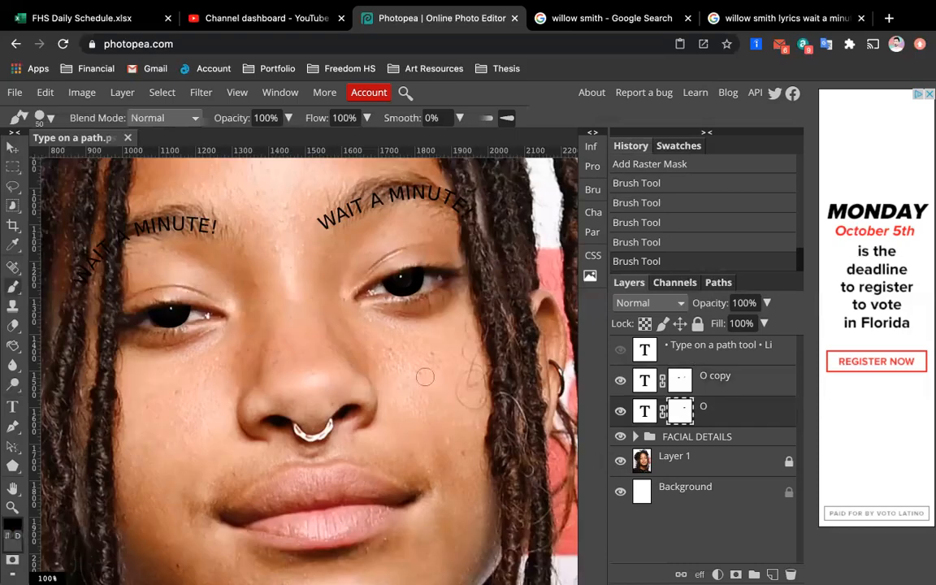
{"action": "scroll", "coordinate": [422, 376], "scroll_direction": "down", "scroll_amount": 3}
{"action": "left_click", "coordinate": [621, 462]}
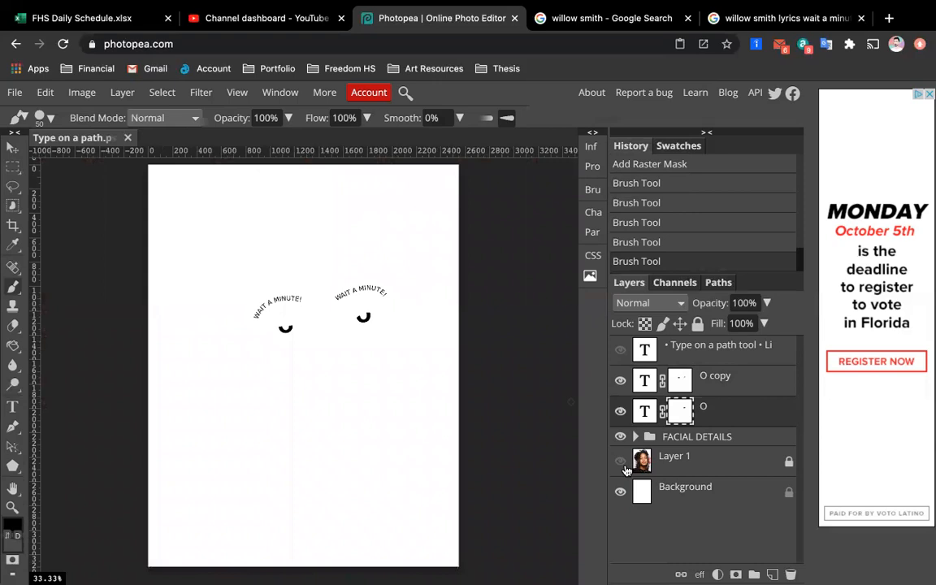
{"action": "left_click", "coordinate": [622, 461]}
Examine the text settings of the top text layer and both "WAIT A MINUTE!" eyebrow layers in the FACIAL DETAILS group.
{"action": "scroll", "coordinate": [354, 335], "scroll_direction": "up", "scroll_amount": 2}
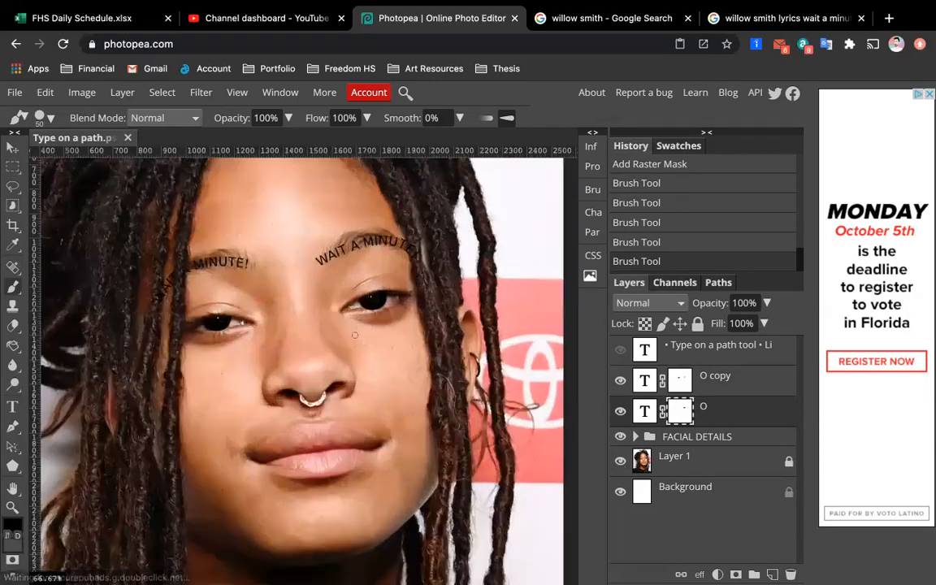
{"action": "scroll", "coordinate": [342, 332], "scroll_direction": "up", "scroll_amount": 1}
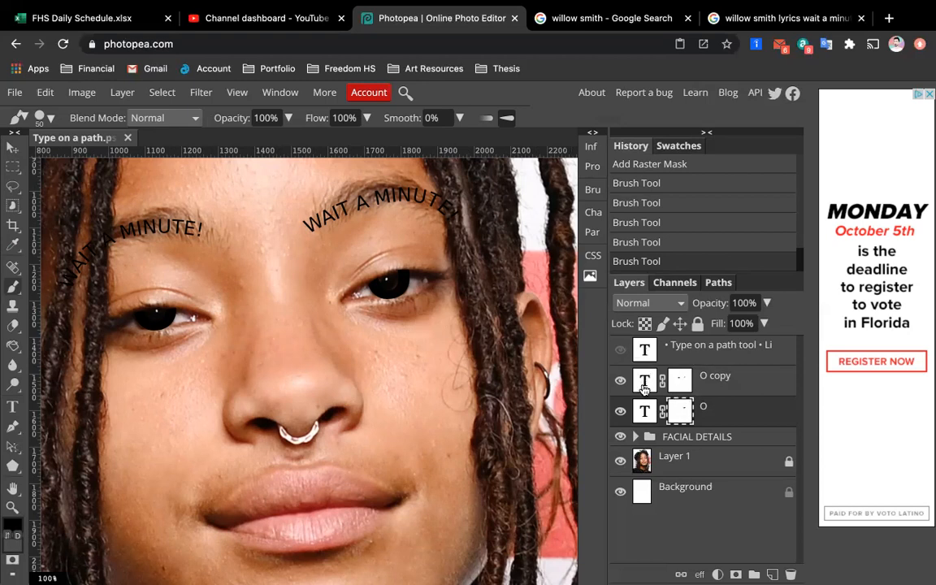
{"action": "double_click", "coordinate": [644, 350]}
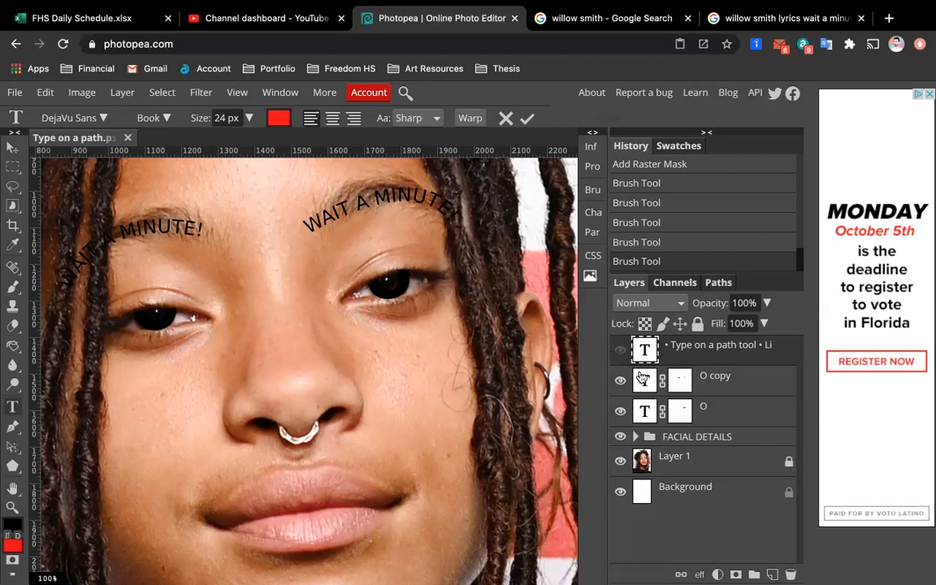
{"action": "left_click", "coordinate": [635, 437]}
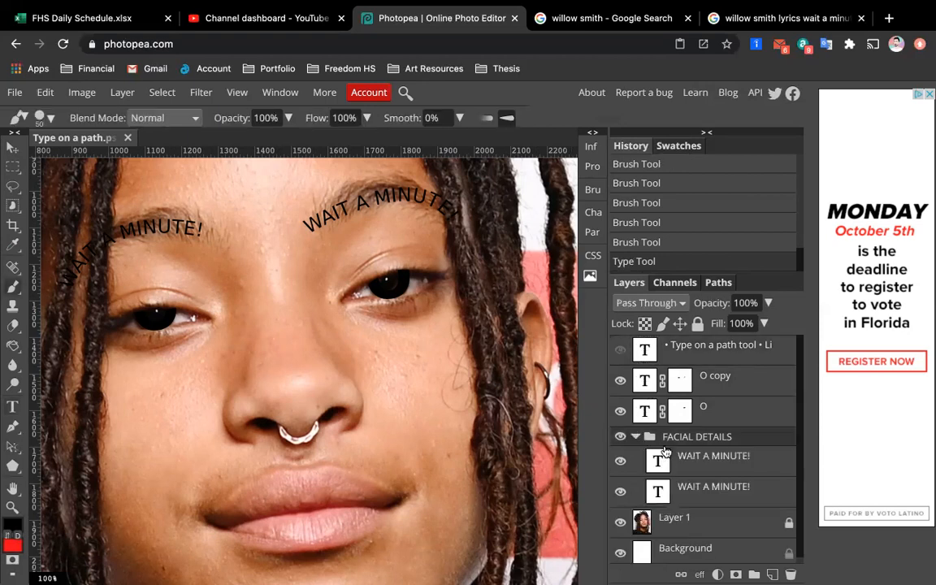
{"action": "double_click", "coordinate": [658, 462]}
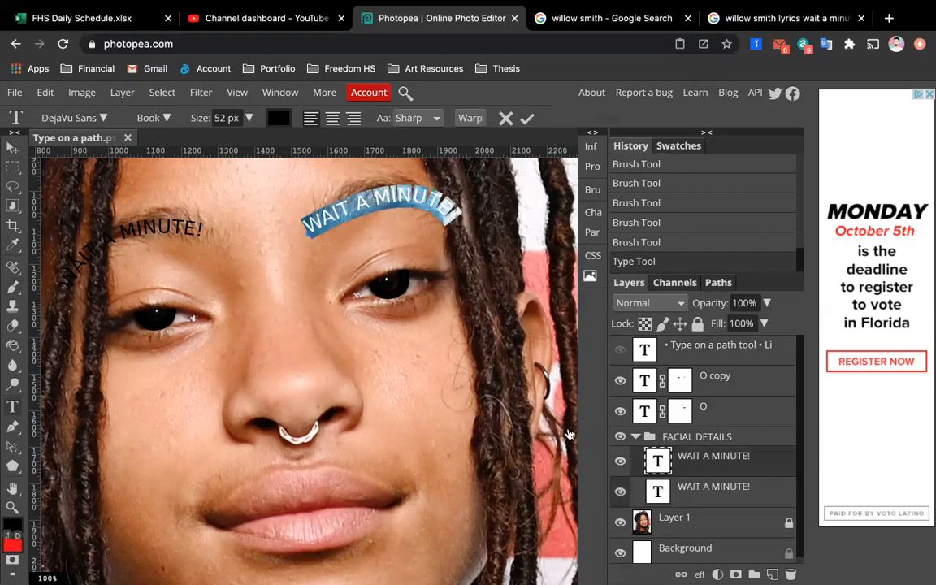
{"action": "double_click", "coordinate": [658, 492]}
{"action": "scroll", "coordinate": [436, 324], "scroll_direction": "down", "scroll_amount": 3}
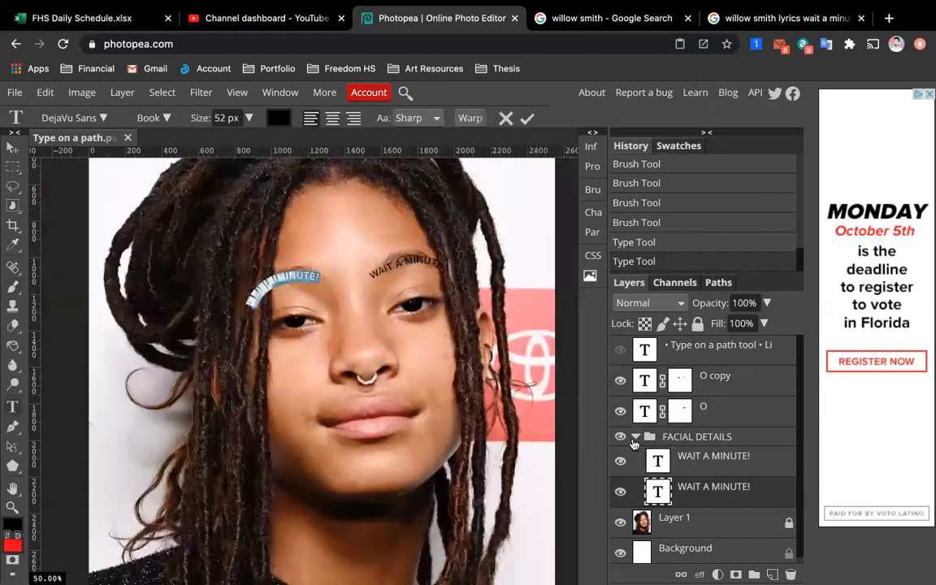
{"action": "left_click", "coordinate": [635, 440]}
{"action": "key", "text": "b"}
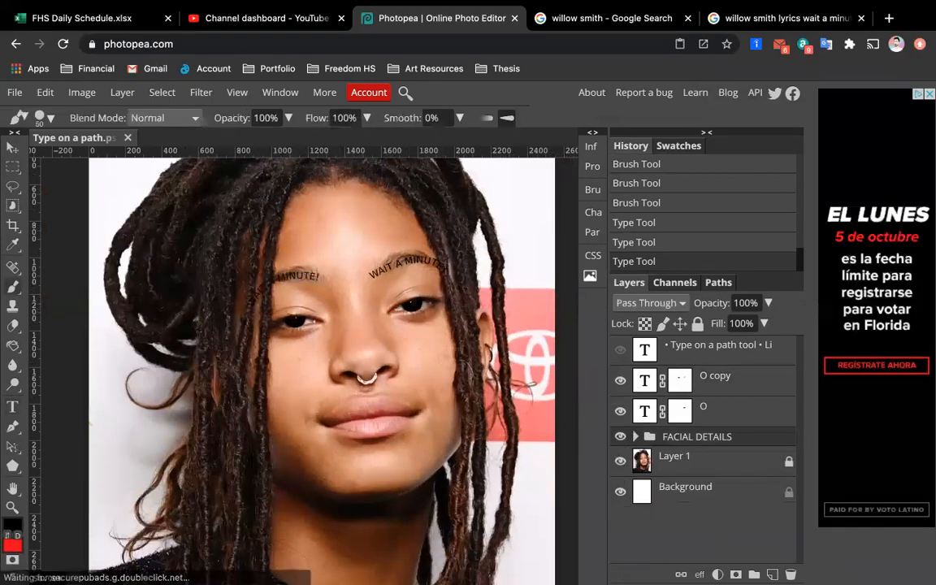
Hide the photo on Layer 1 to examine the eyebrow texts and eye letters against the white page.
{"action": "left_click", "coordinate": [620, 461]}
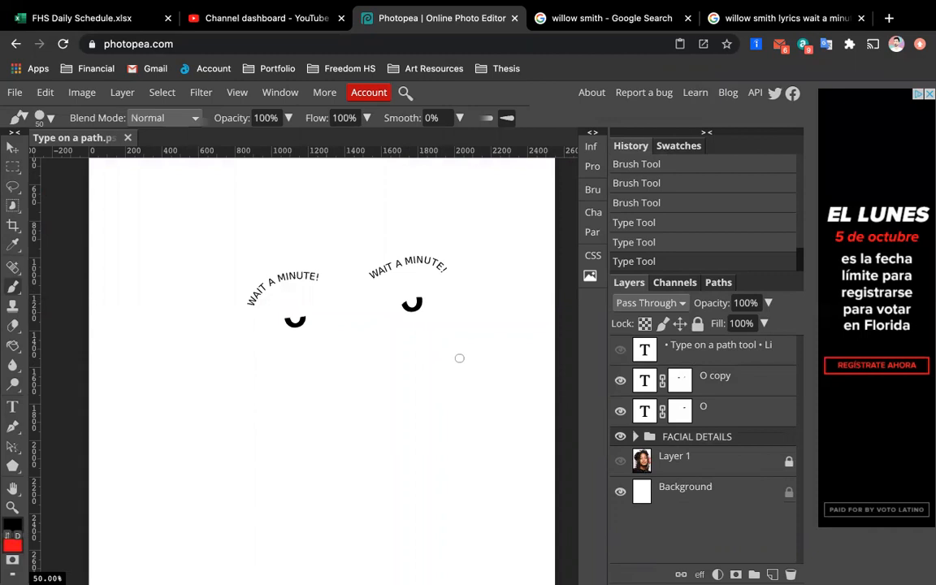
{"action": "scroll", "coordinate": [459, 358], "scroll_direction": "down", "scroll_amount": 4}
{"action": "scroll", "coordinate": [460, 357], "scroll_direction": "up", "scroll_amount": 5}
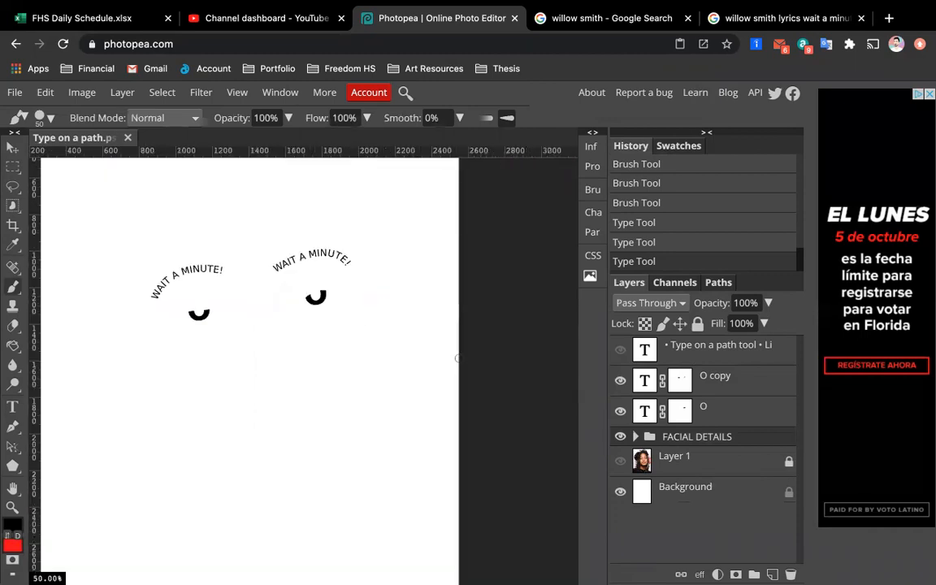
{"action": "scroll", "coordinate": [253, 334], "scroll_direction": "left", "scroll_amount": 5}
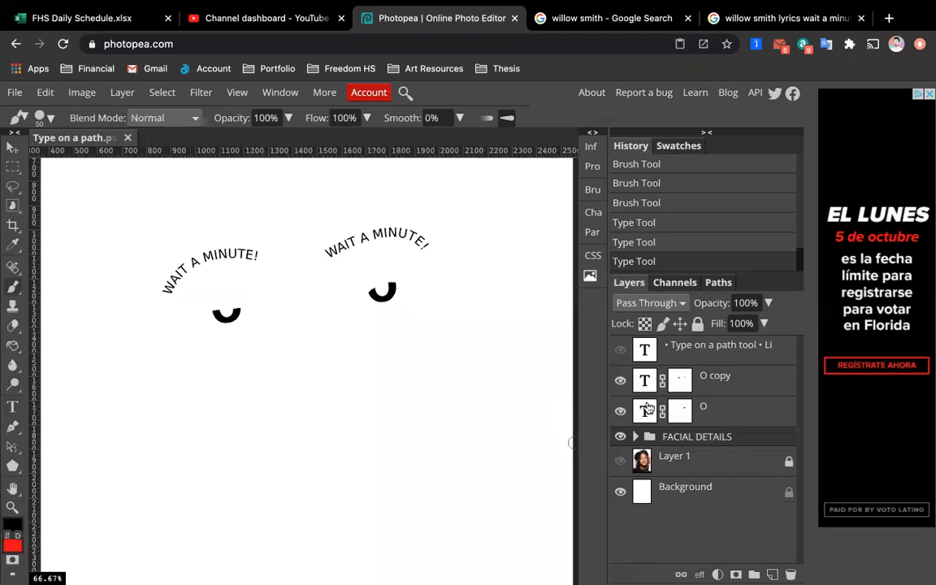
Set the right-hand "WAIT A MINUTE!" eyebrow text in the FACIAL DETAILS group to Condensed Bold at 50 px.
{"action": "left_click", "coordinate": [636, 437]}
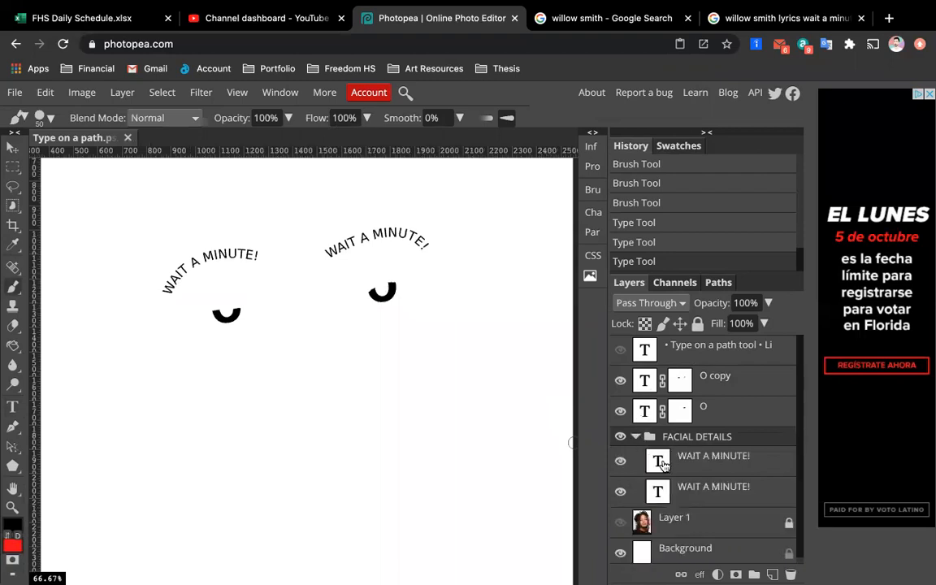
{"action": "double_click", "coordinate": [663, 462]}
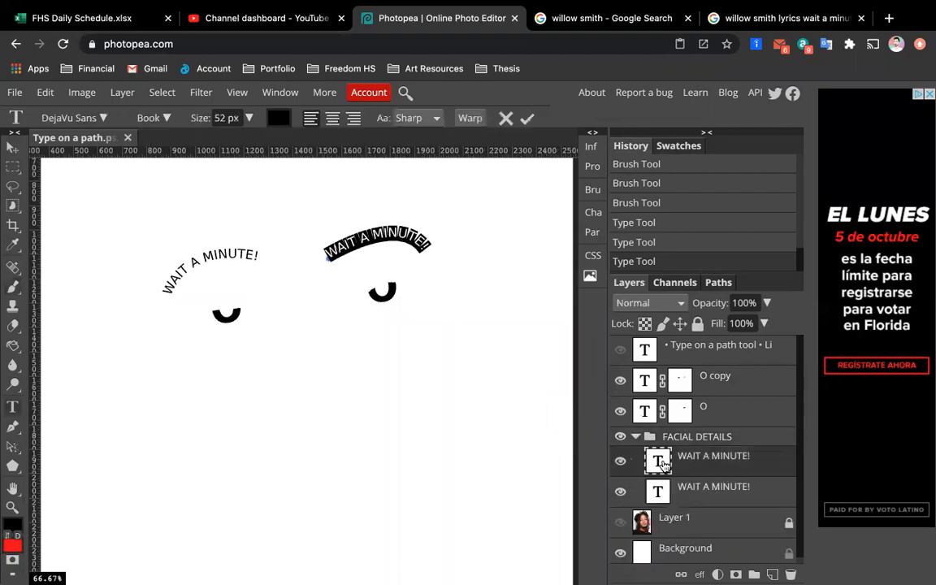
{"action": "left_click", "coordinate": [167, 117]}
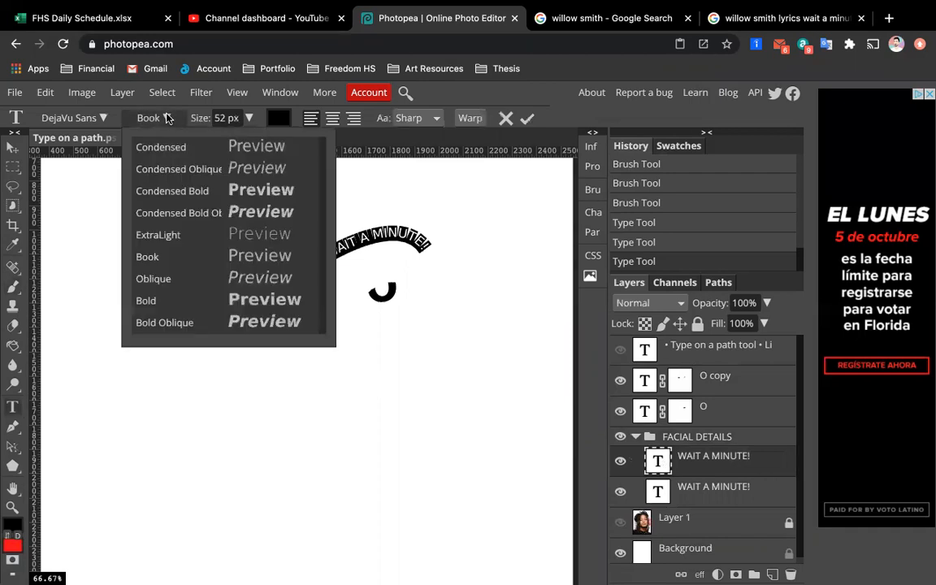
{"action": "left_click", "coordinate": [166, 117]}
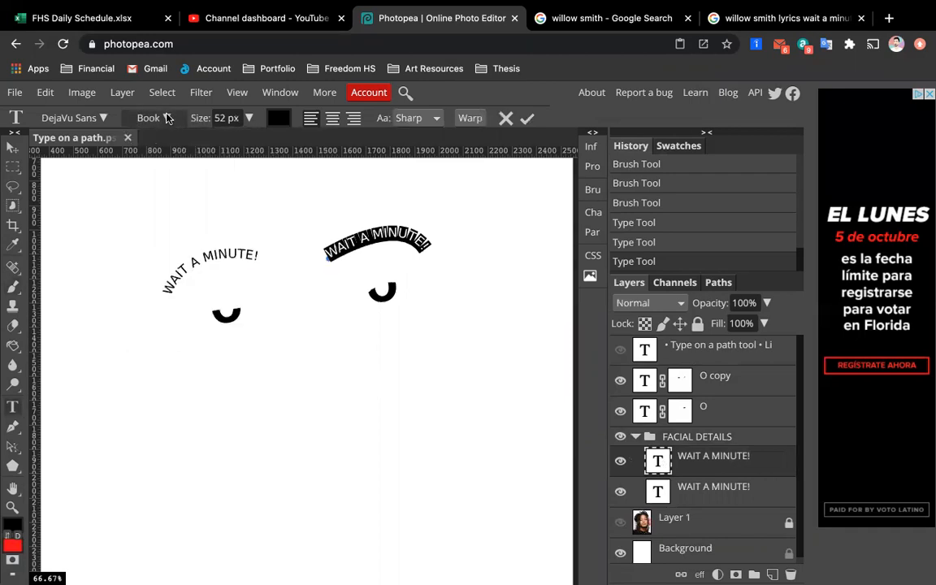
{"action": "left_click", "coordinate": [101, 120]}
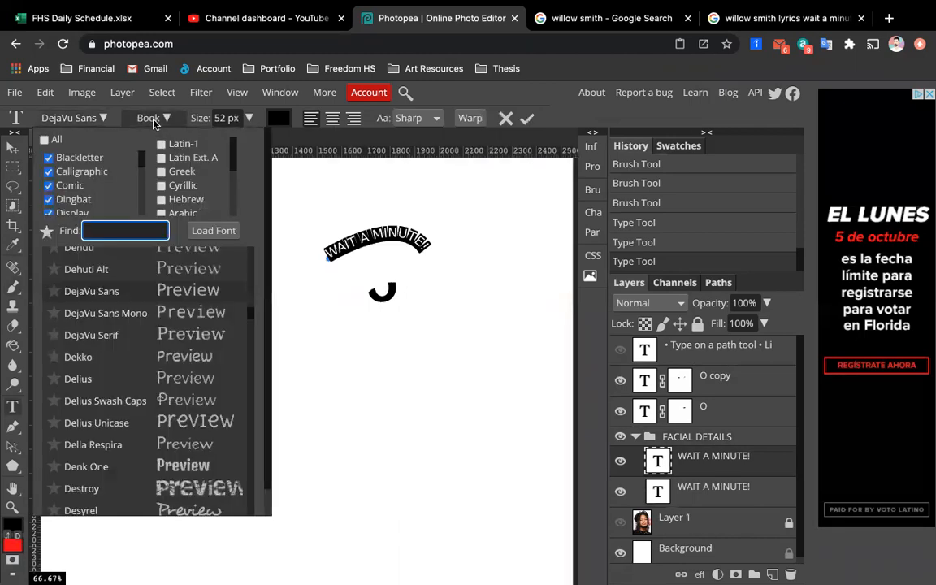
{"action": "left_click", "coordinate": [154, 120]}
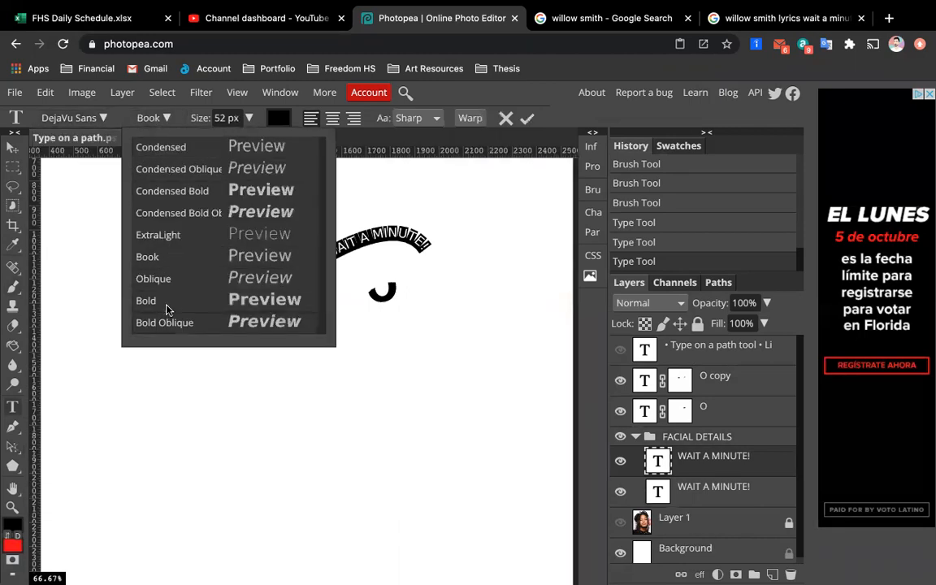
{"action": "left_click", "coordinate": [199, 192]}
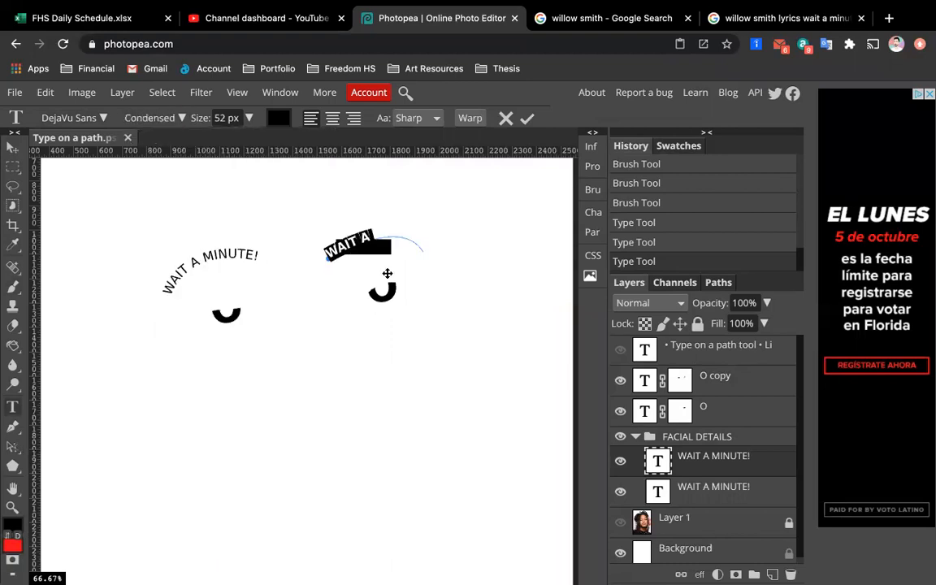
{"action": "double_click", "coordinate": [219, 117]}
{"action": "type", "text": "50"}
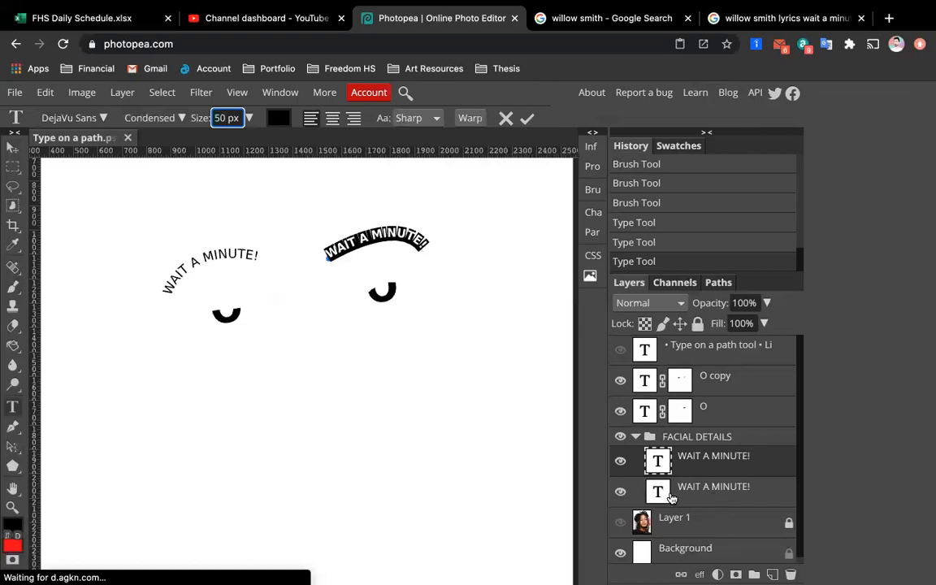
{"action": "double_click", "coordinate": [658, 493]}
{"action": "left_click", "coordinate": [613, 382]}
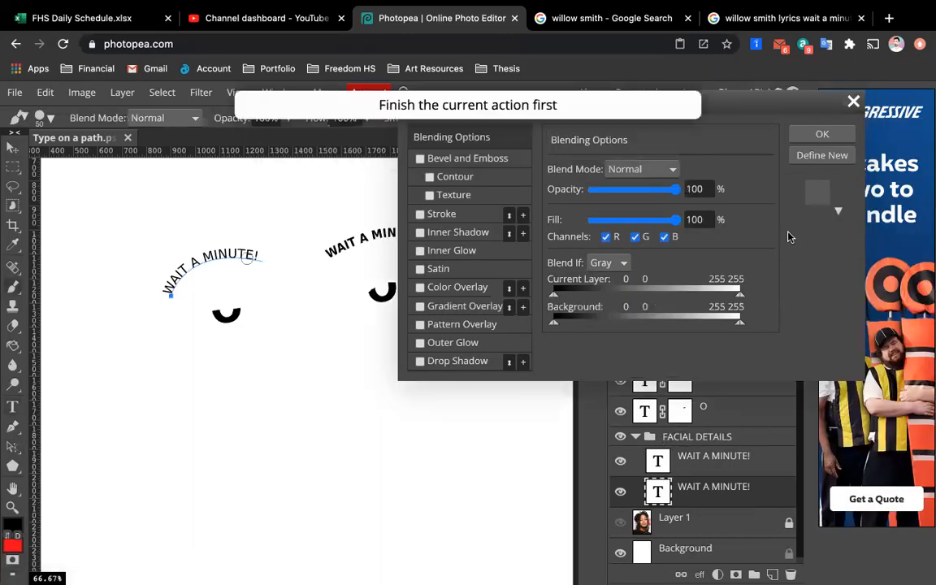
{"action": "left_click", "coordinate": [853, 103]}
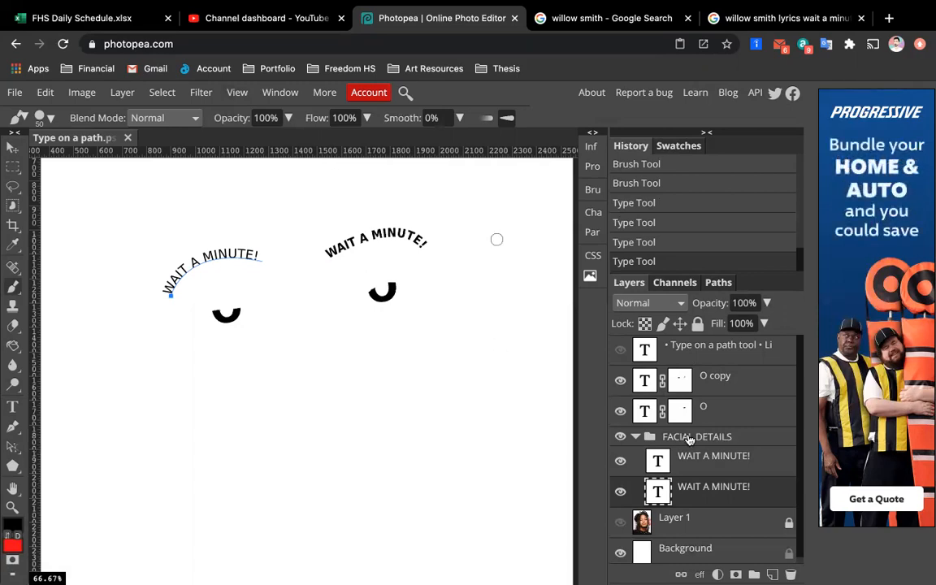
{"action": "double_click", "coordinate": [659, 496]}
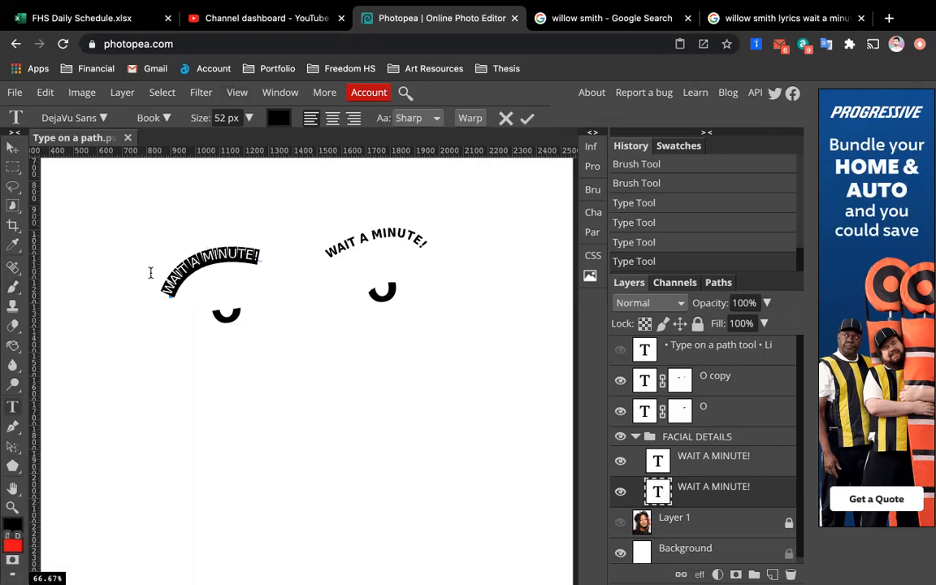
{"action": "left_click", "coordinate": [14, 409]}
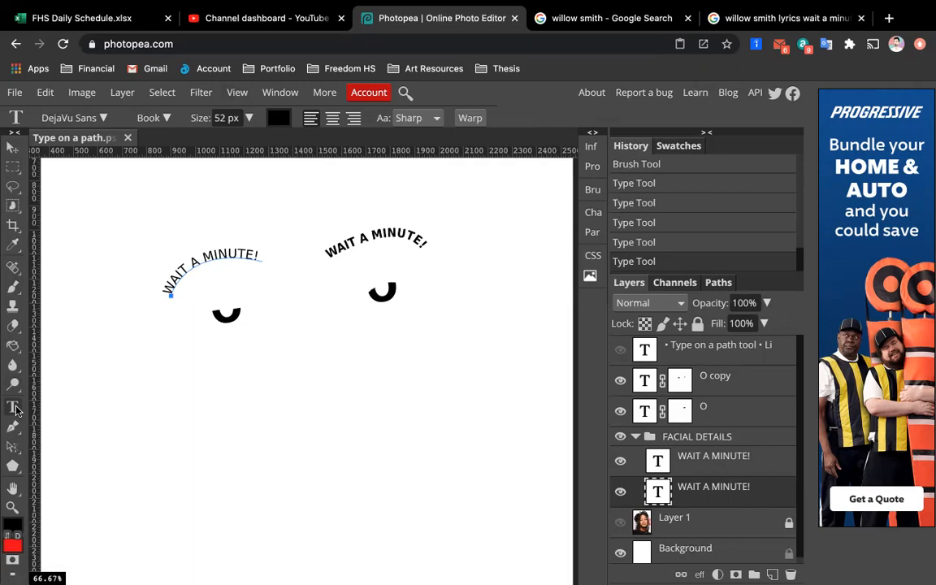
{"action": "left_click_drag", "start_coordinate": [257, 255], "coordinate": [171, 298]}
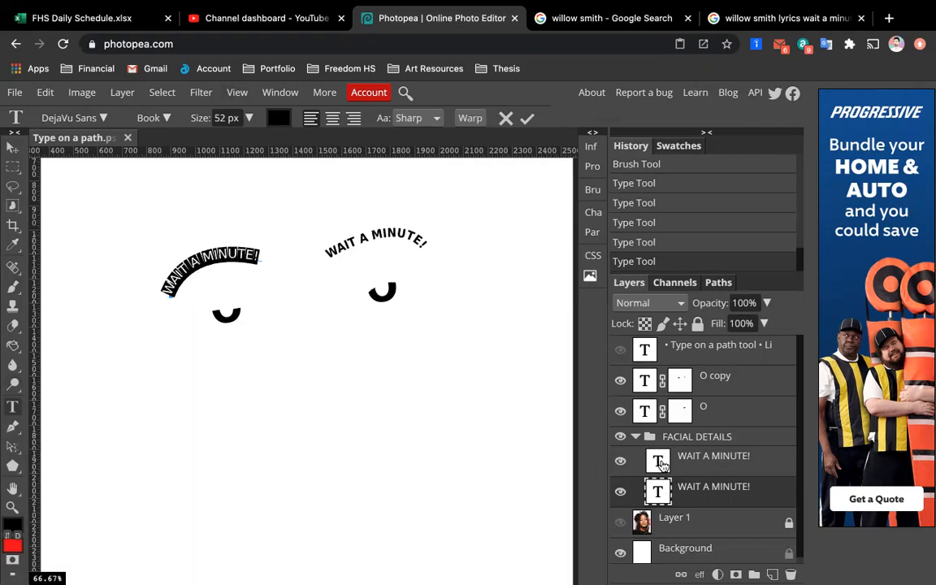
{"action": "double_click", "coordinate": [660, 461]}
Set the left-hand "WAIT A MINUTE!" eyebrow text to 50 px Condensed Bold and collapse the FACIAL DETAILS group.
{"action": "double_click", "coordinate": [661, 492]}
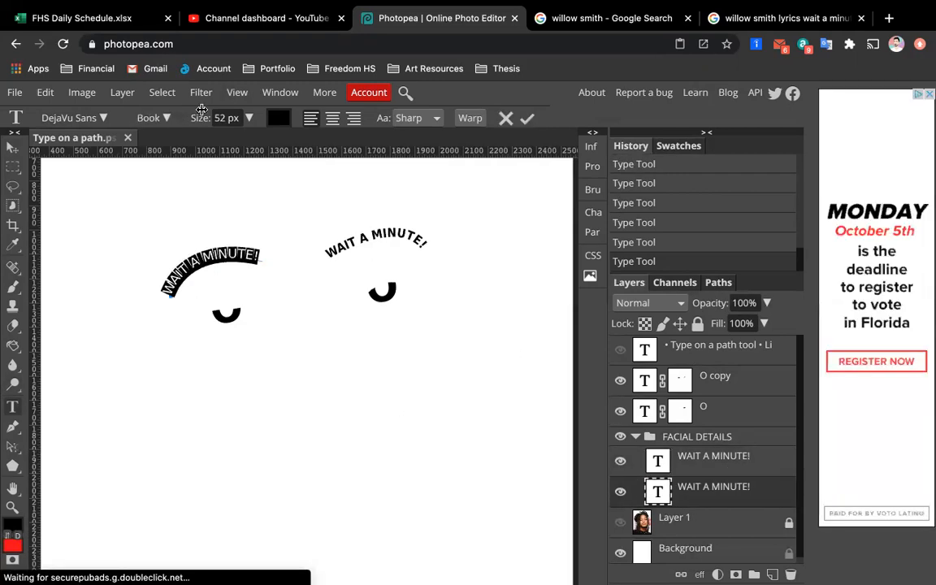
{"action": "double_click", "coordinate": [221, 118]}
{"action": "type", "text": "50"}
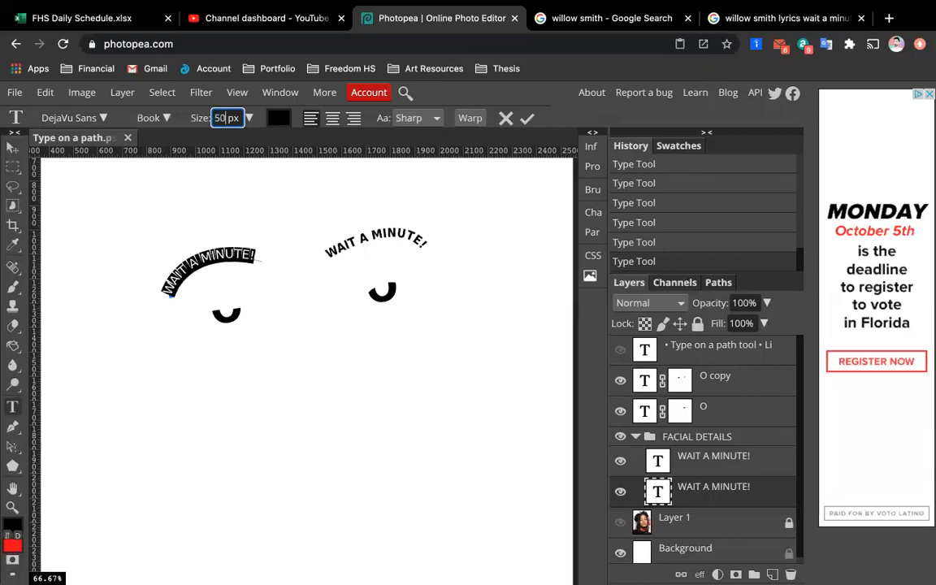
{"action": "left_click", "coordinate": [104, 118]}
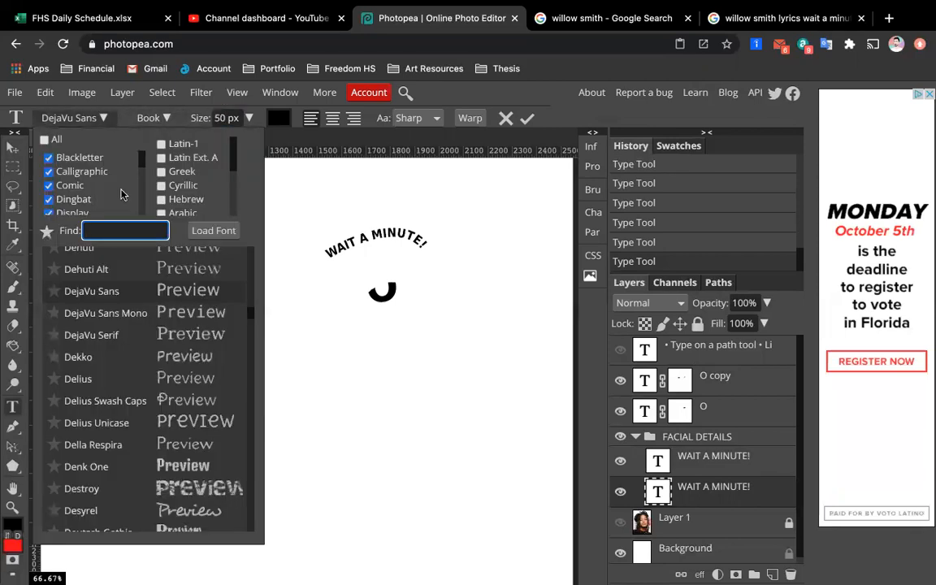
{"action": "left_click", "coordinate": [150, 117]}
{"action": "left_click", "coordinate": [195, 187]}
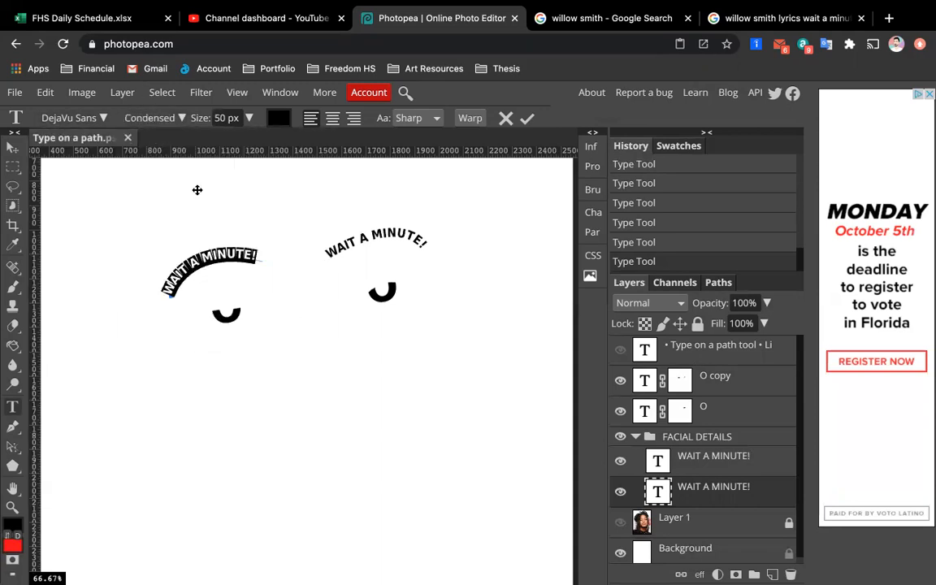
{"action": "left_click", "coordinate": [242, 258]}
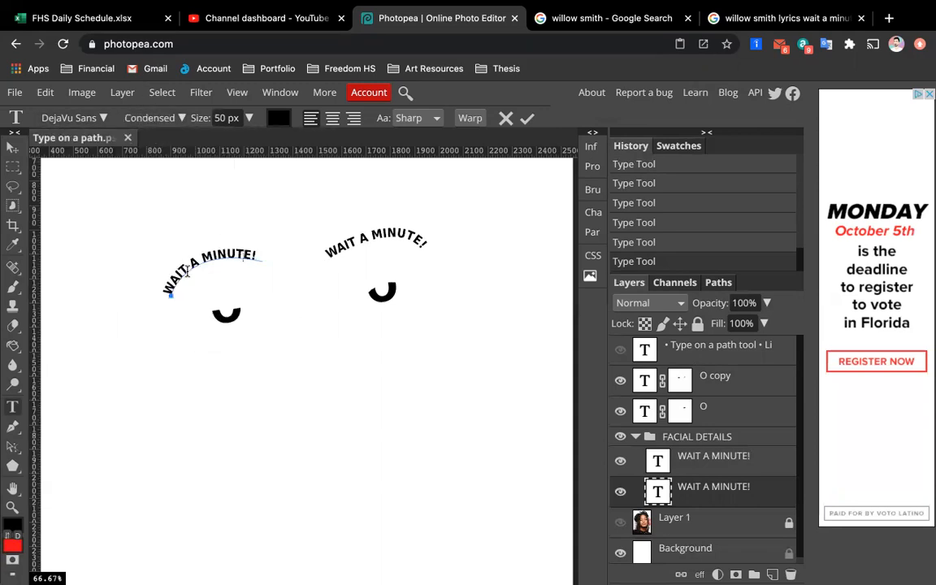
{"action": "left_click", "coordinate": [12, 165]}
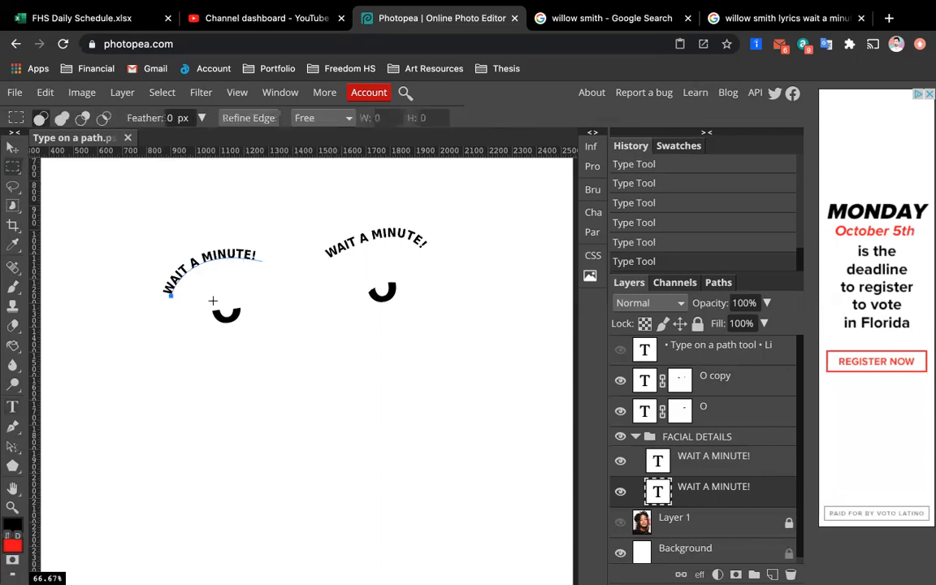
{"action": "left_click", "coordinate": [637, 437]}
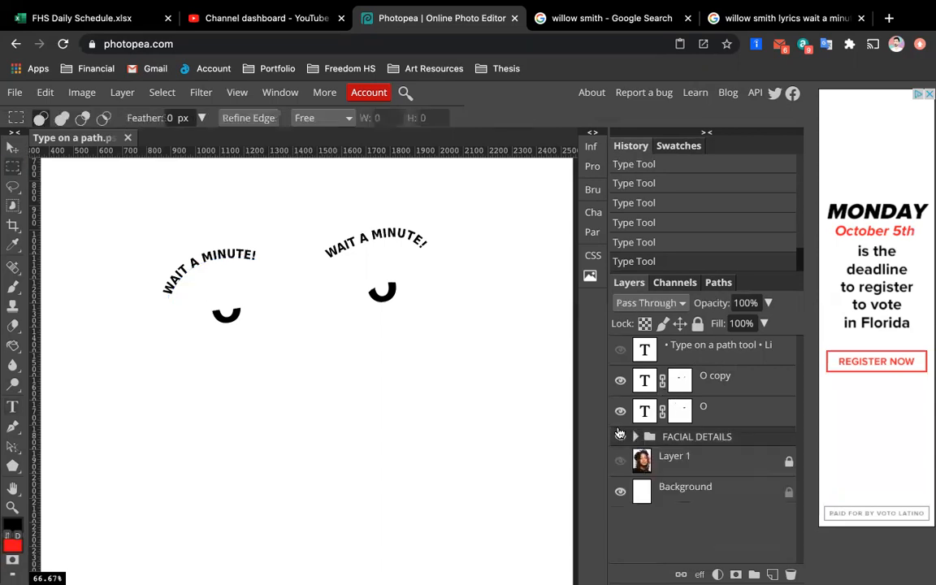
Show the photo on Layer 1 beneath the text and select its layer.
{"action": "key", "text": "ctrl+minus"}
{"action": "key", "text": "ctrl+minus"}
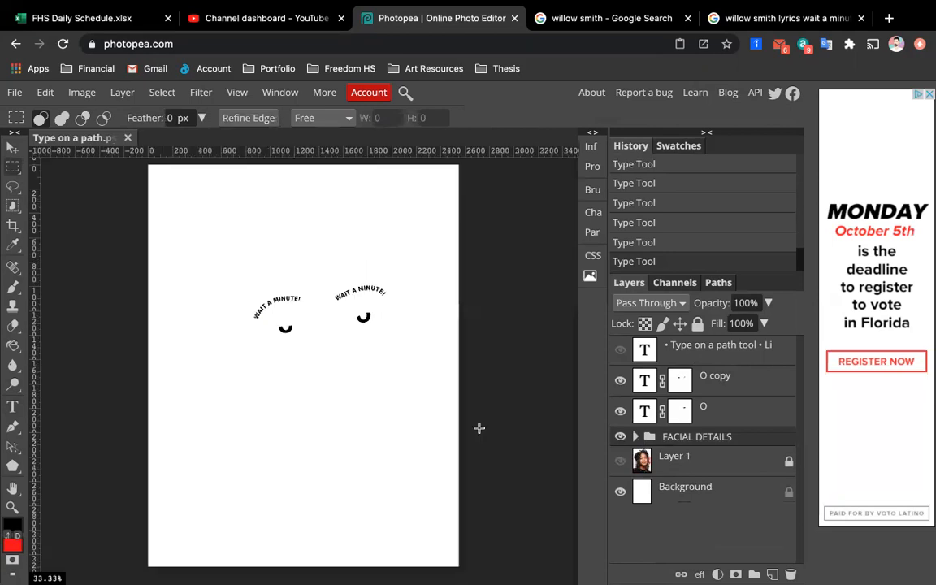
{"action": "scroll", "coordinate": [479, 427], "scroll_direction": "up", "scroll_amount": 1}
{"action": "scroll", "coordinate": [399, 318], "scroll_direction": "up", "scroll_amount": 4}
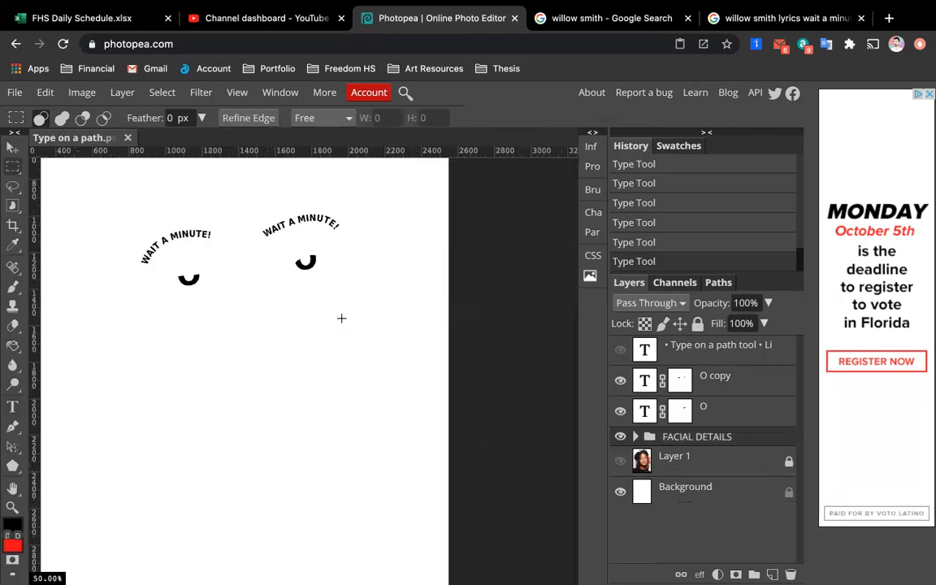
{"action": "scroll", "coordinate": [341, 318], "scroll_direction": "down", "scroll_amount": 3}
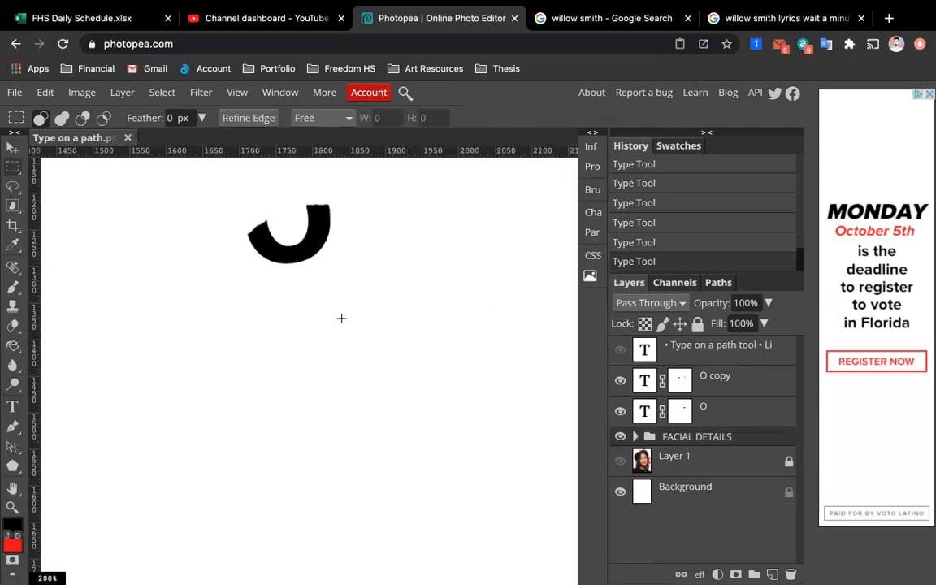
{"action": "left_click", "coordinate": [620, 461]}
{"action": "left_click", "coordinate": [664, 462]}
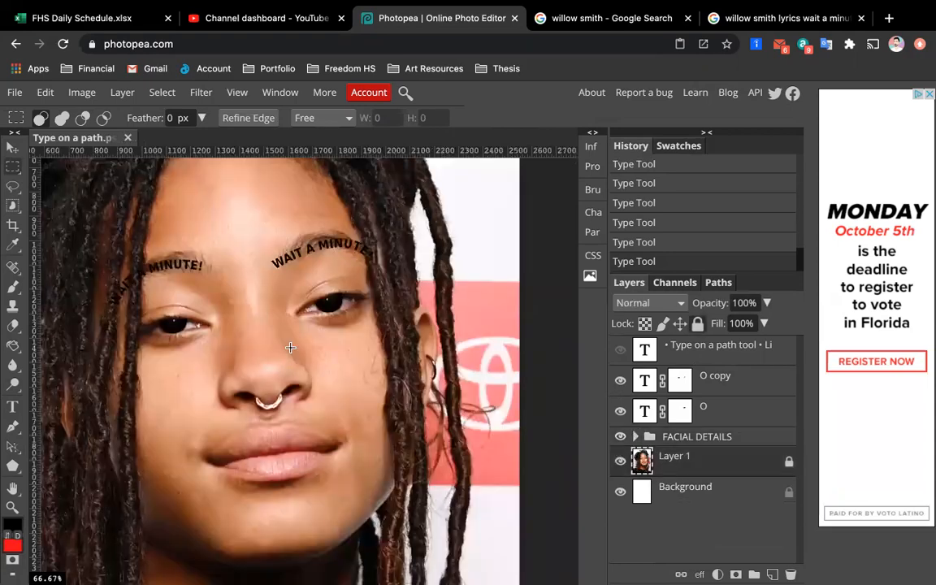
{"action": "scroll", "coordinate": [290, 347], "scroll_direction": "up", "scroll_amount": 3}
{"action": "scroll", "coordinate": [290, 347], "scroll_direction": "left", "scroll_amount": 5}
{"action": "scroll", "coordinate": [290, 347], "scroll_direction": "up", "scroll_amount": 2}
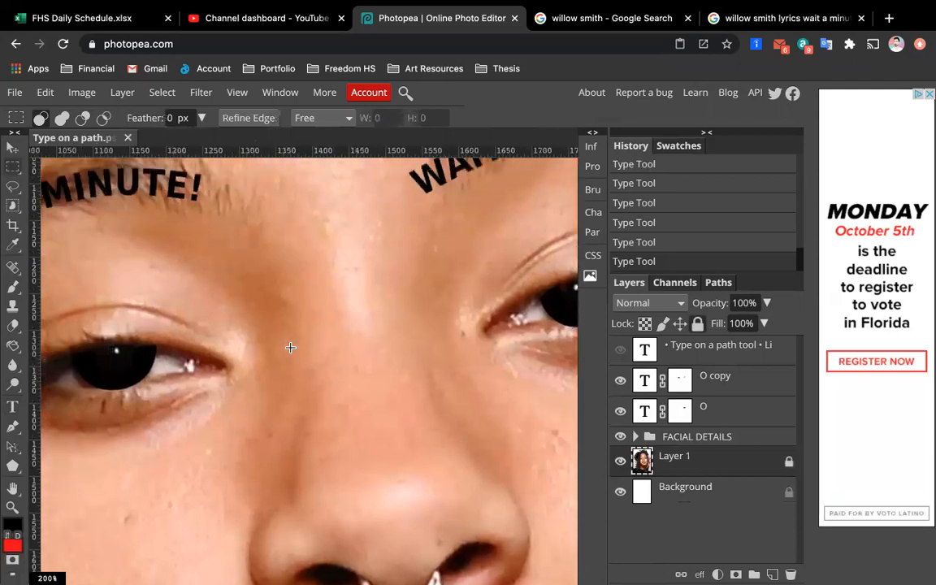
{"action": "left_click", "coordinate": [13, 424]}
{"action": "scroll", "coordinate": [94, 355], "scroll_direction": "left", "scroll_amount": 2}
{"action": "scroll", "coordinate": [94, 354], "scroll_direction": "down", "scroll_amount": 1}
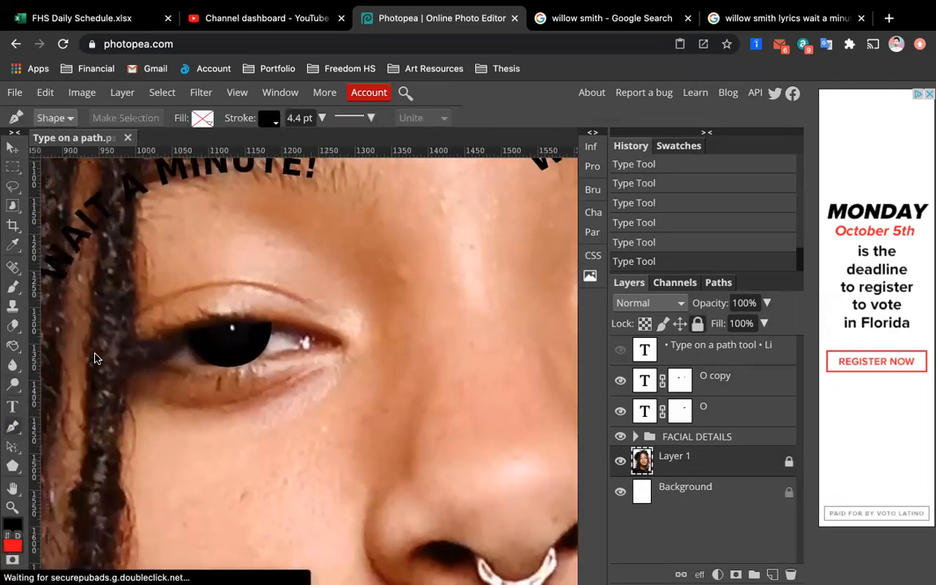
{"action": "left_click", "coordinate": [93, 352]}
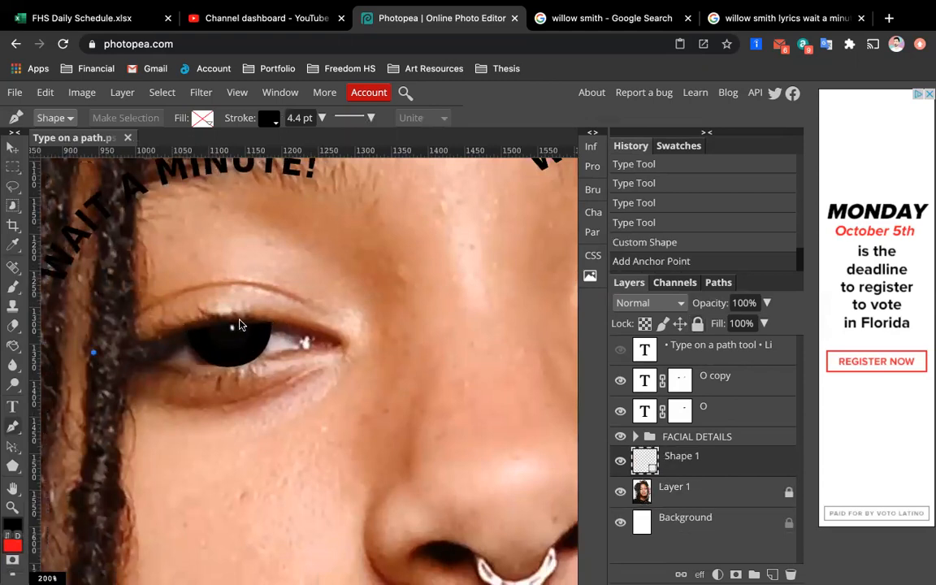
{"action": "left_click_drag", "start_coordinate": [232, 322], "coordinate": [273, 312]}
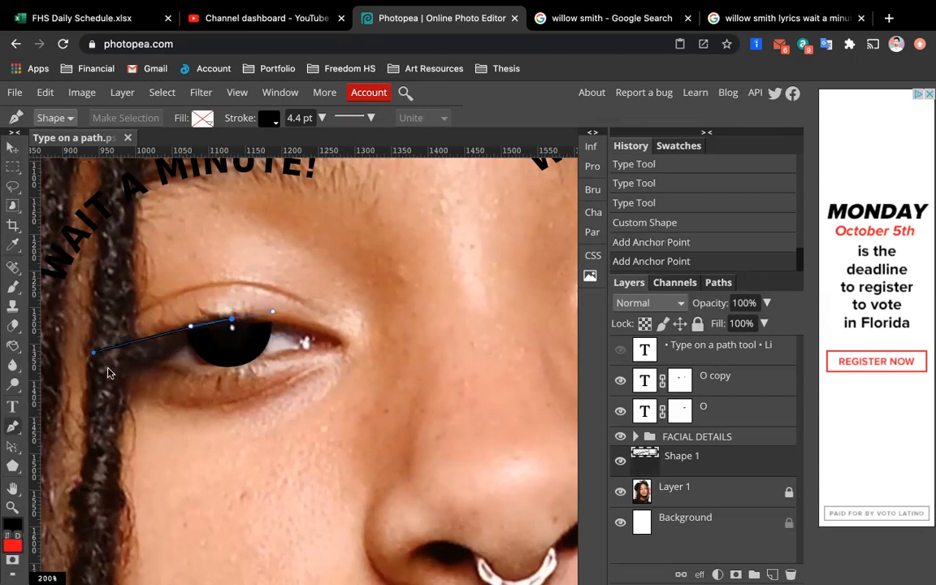
{"action": "key", "text": "ctrl+z"}
{"action": "key", "text": "ctrl+z"}
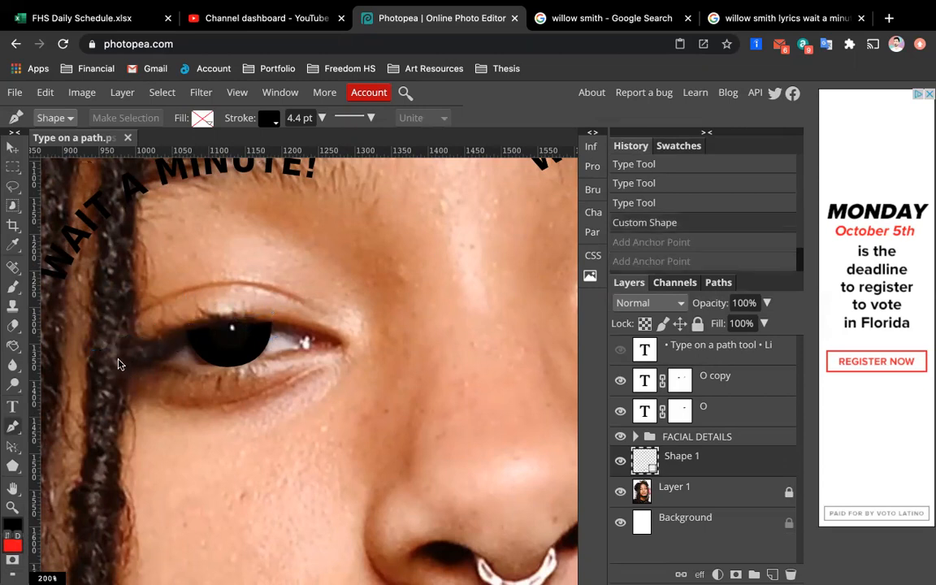
Draw a curved Pen path along the left-hand eye's upper lash line, from the outer corner over the pupil to the inner corner.
{"action": "left_click", "coordinate": [117, 361]}
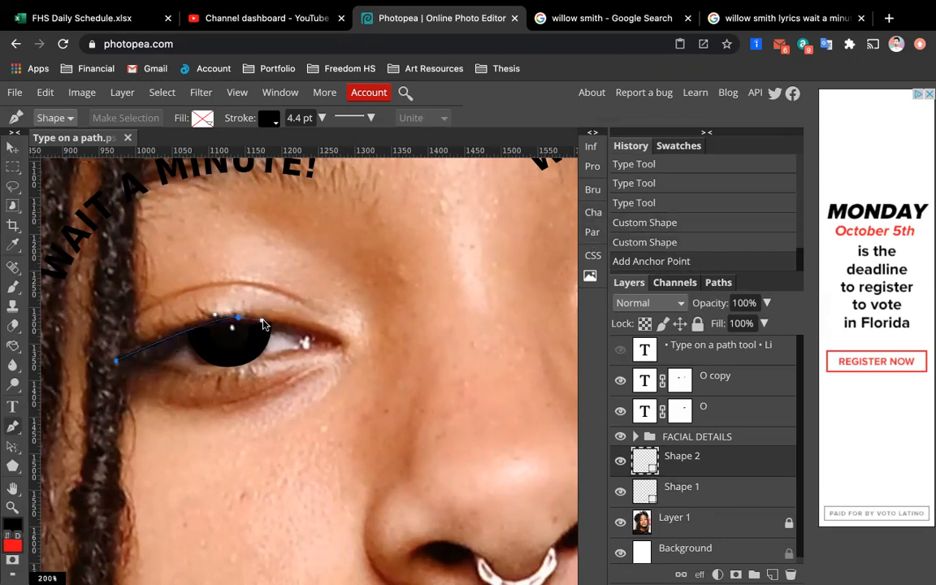
{"action": "left_click_drag", "start_coordinate": [237, 317], "coordinate": [270, 330]}
{"action": "left_click", "coordinate": [272, 327]}
{"action": "left_click", "coordinate": [335, 342]}
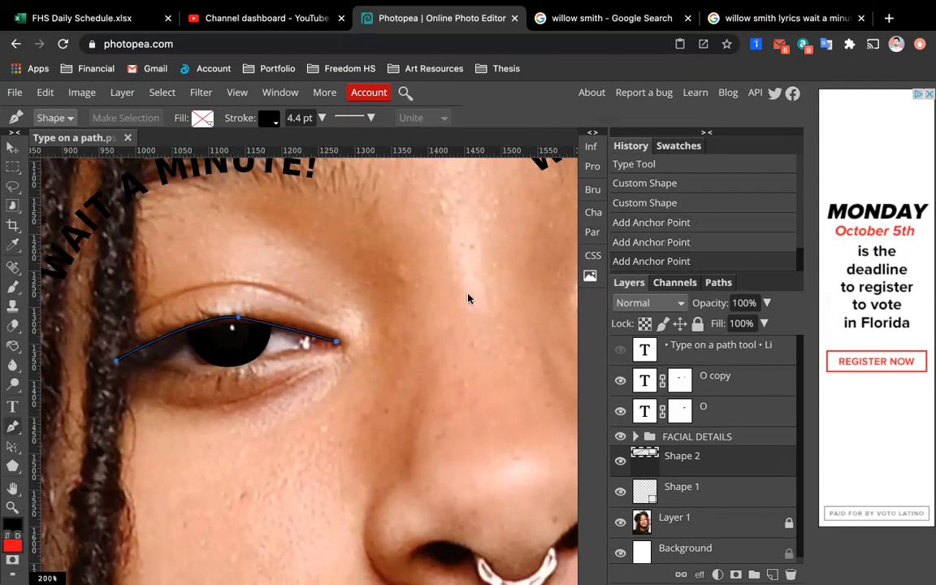
Draw a curved Pen path along the right-hand eye's upper lash line, from the inner corner over the pupil to the outer corner.
{"action": "scroll", "coordinate": [468, 298], "scroll_direction": "right", "scroll_amount": 3}
{"action": "scroll", "coordinate": [468, 298], "scroll_direction": "right", "scroll_amount": 5}
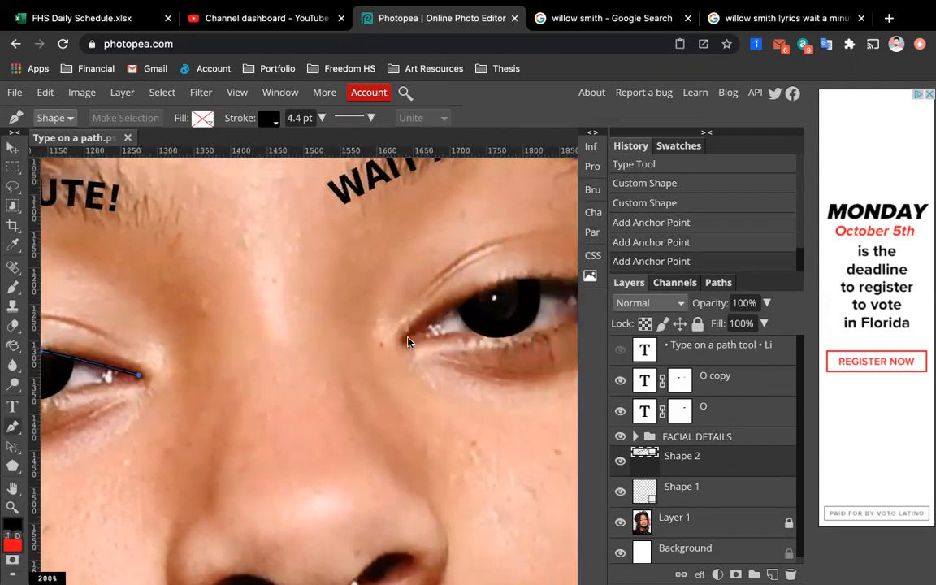
{"action": "left_click", "coordinate": [409, 340]}
{"action": "scroll", "coordinate": [511, 284], "scroll_direction": "right", "scroll_amount": 5}
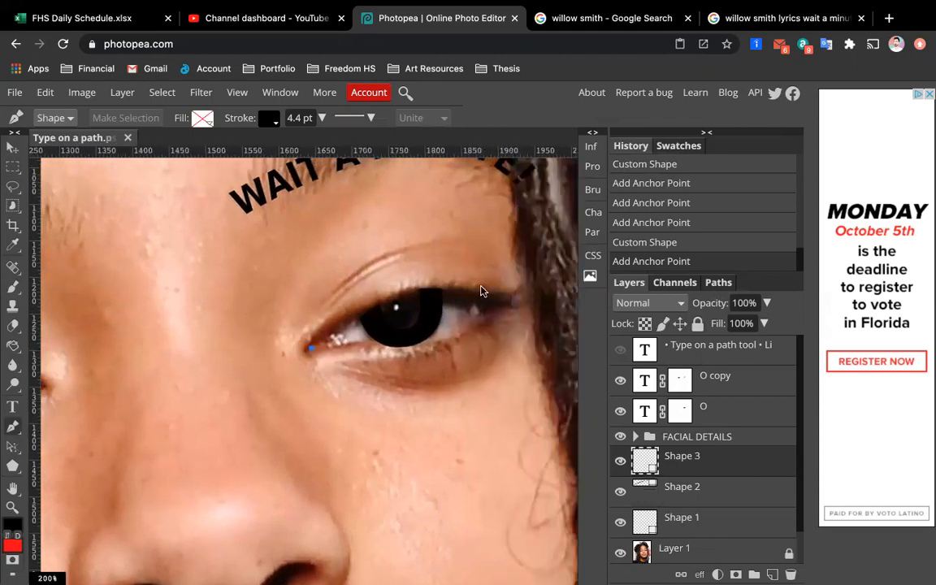
{"action": "left_click_drag", "start_coordinate": [402, 298], "coordinate": [442, 291]}
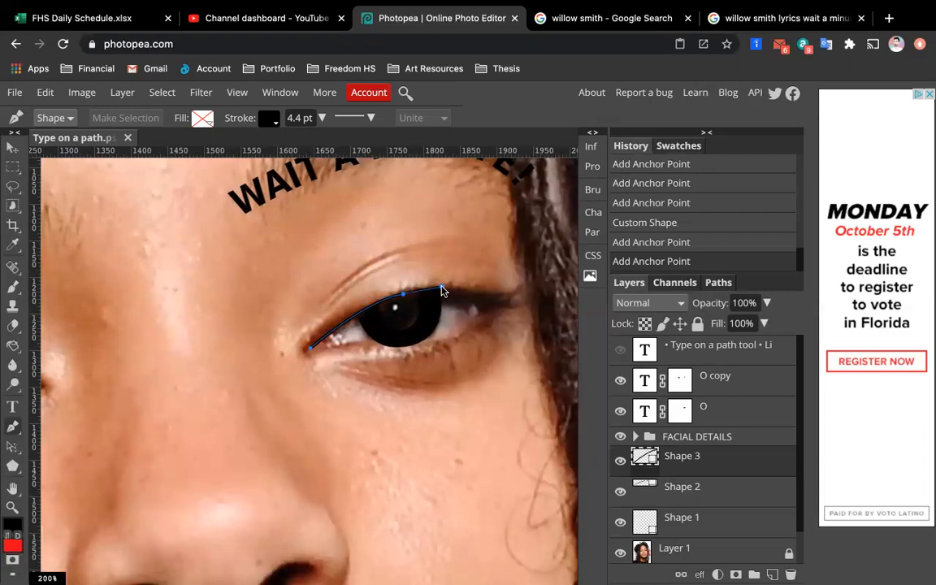
{"action": "left_click", "coordinate": [500, 302]}
{"action": "key", "text": "ctrl+z"}
{"action": "key", "text": "ctrl+z"}
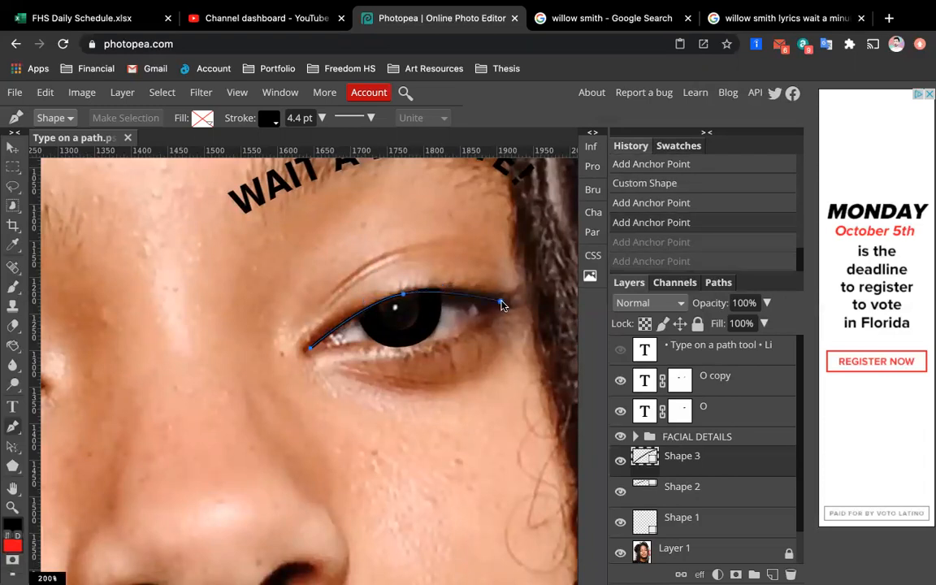
{"action": "left_click", "coordinate": [514, 297]}
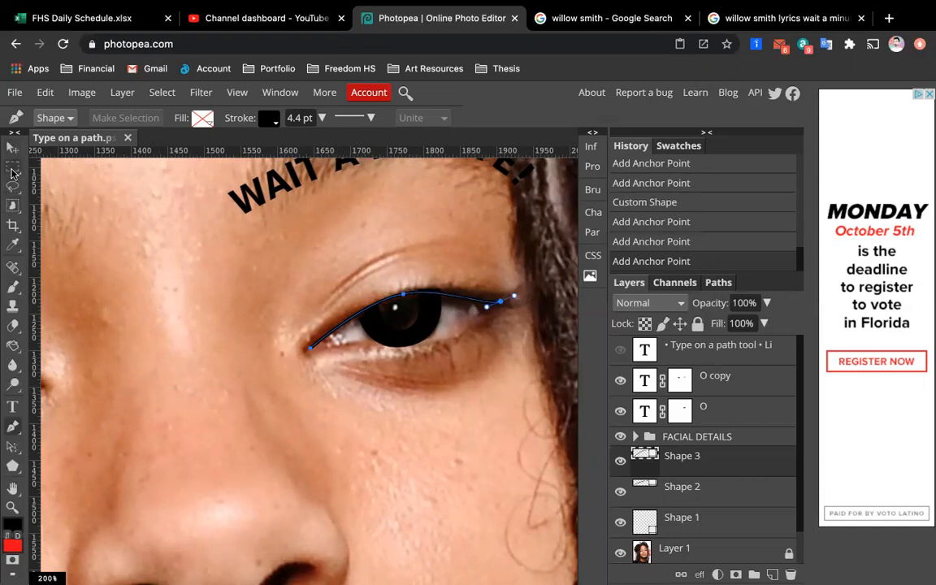
Examine the character settings for text, especially size, tracking and scaling, without changing any of them.
{"action": "scroll", "coordinate": [372, 306], "scroll_direction": "left", "scroll_amount": 5}
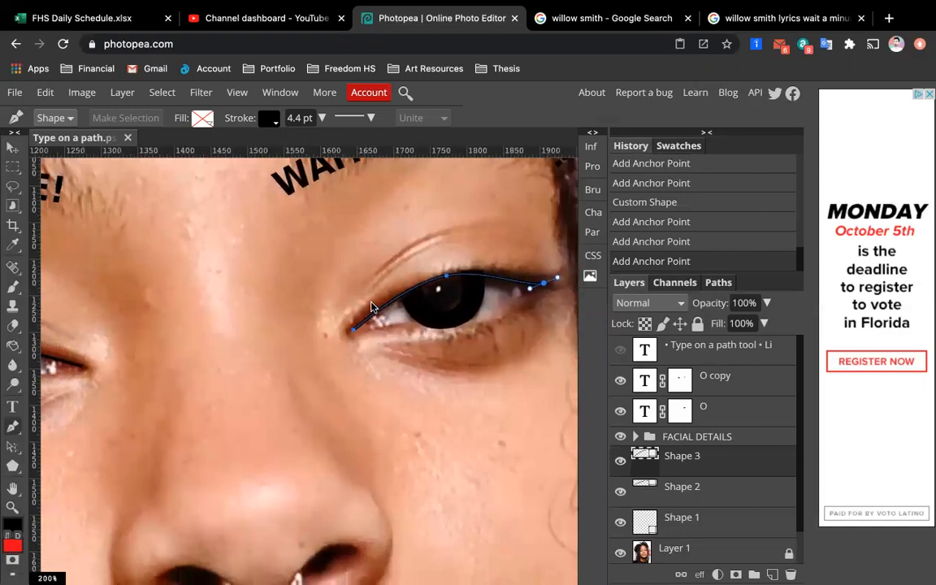
{"action": "left_click", "coordinate": [593, 232]}
{"action": "left_click", "coordinate": [593, 213]}
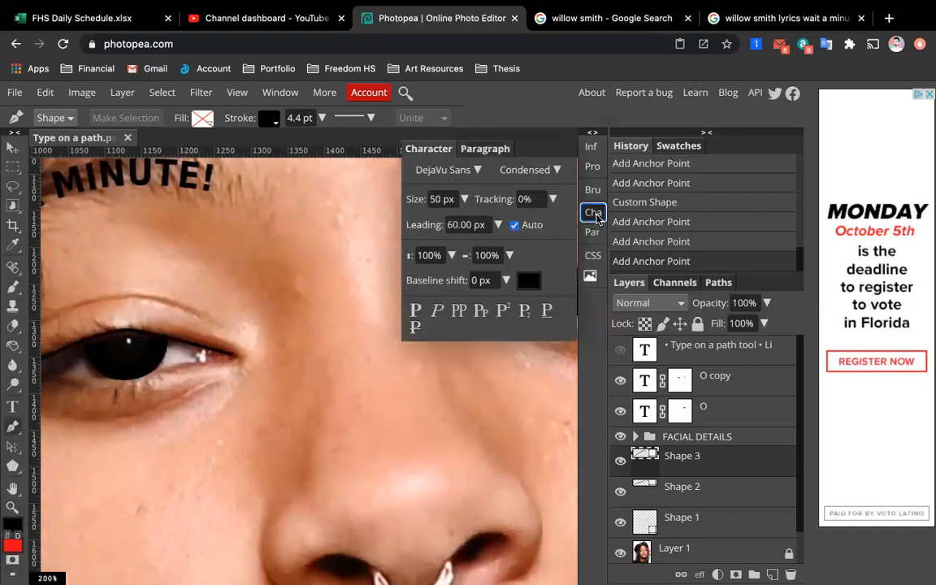
{"action": "scroll", "coordinate": [247, 298], "scroll_direction": "left", "scroll_amount": 2}
{"action": "scroll", "coordinate": [246, 298], "scroll_direction": "up", "scroll_amount": 1}
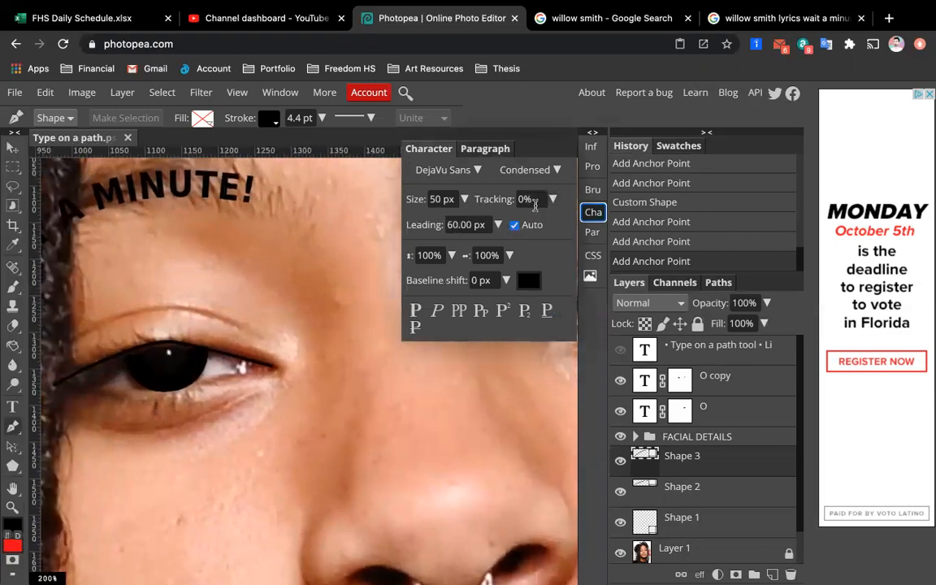
{"action": "left_click", "coordinate": [528, 200]}
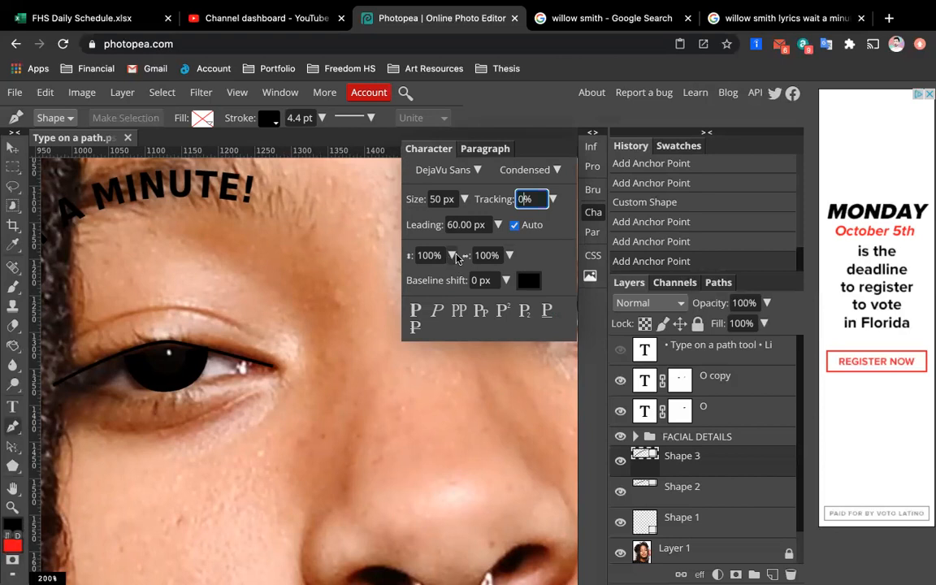
{"action": "left_click", "coordinate": [594, 212]}
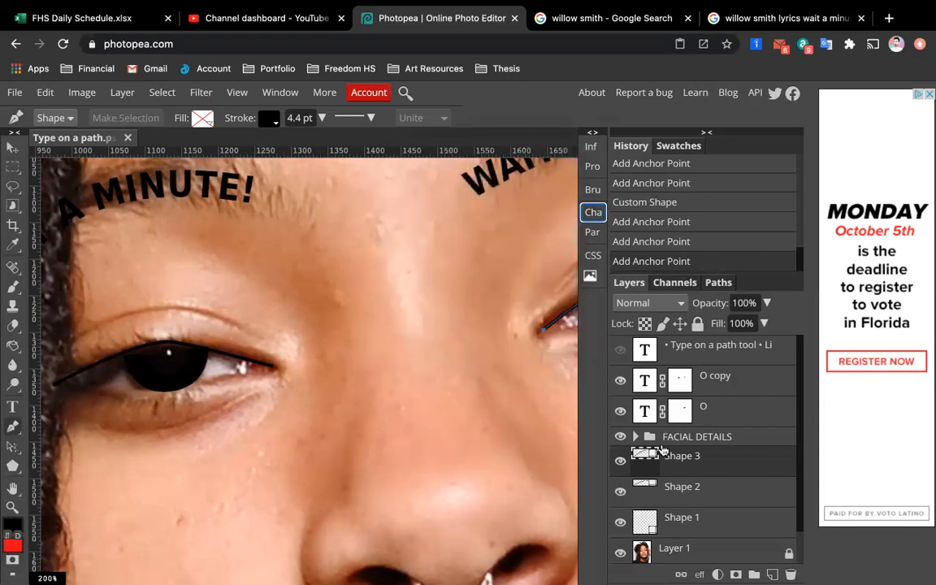
Add the text "I LEFT MY CONSCIOUSNESS" along the upper lash line path of the left-hand eye.
{"action": "scroll", "coordinate": [199, 376], "scroll_direction": "left", "scroll_amount": 2}
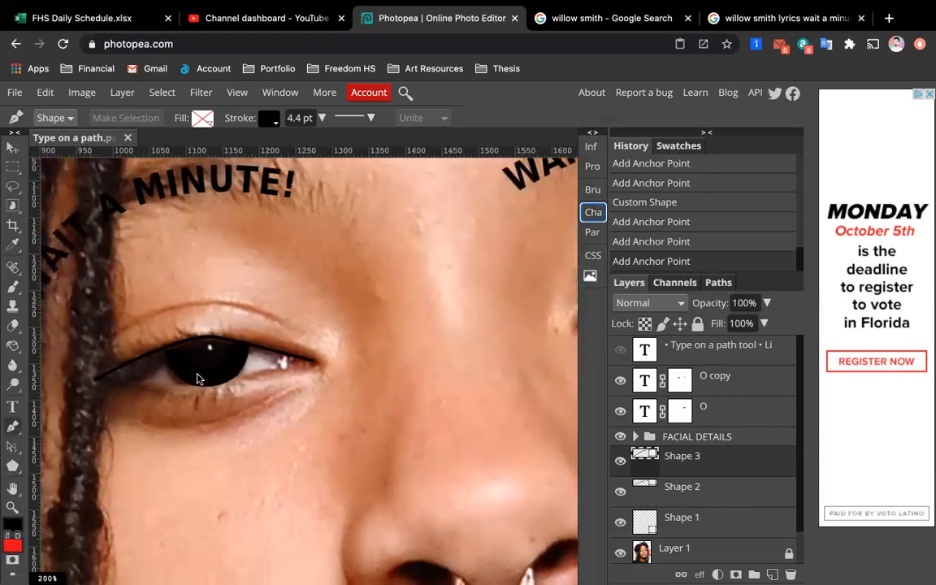
{"action": "left_click", "coordinate": [12, 406]}
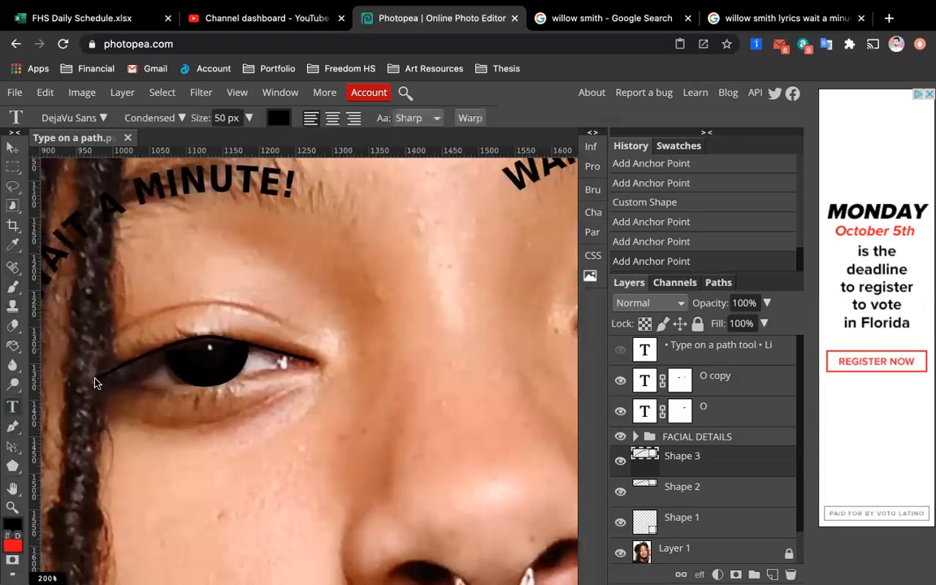
{"action": "left_click", "coordinate": [646, 486]}
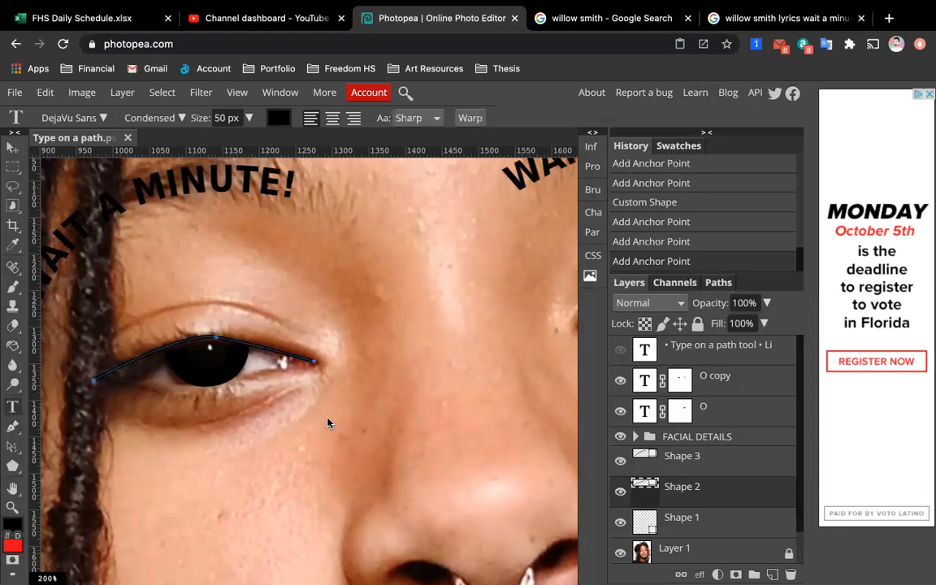
{"action": "left_click", "coordinate": [95, 379]}
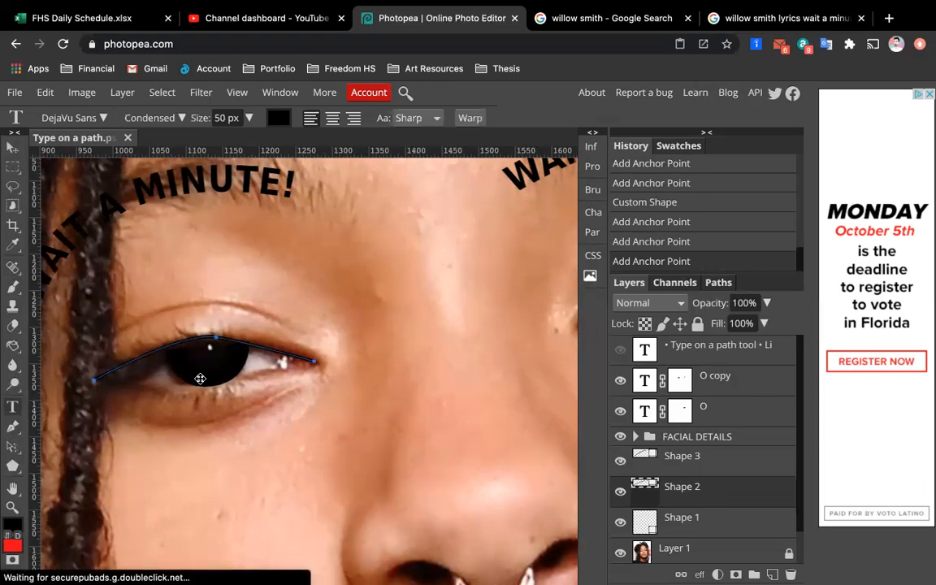
{"action": "scroll", "coordinate": [227, 347], "scroll_direction": "down", "scroll_amount": 2}
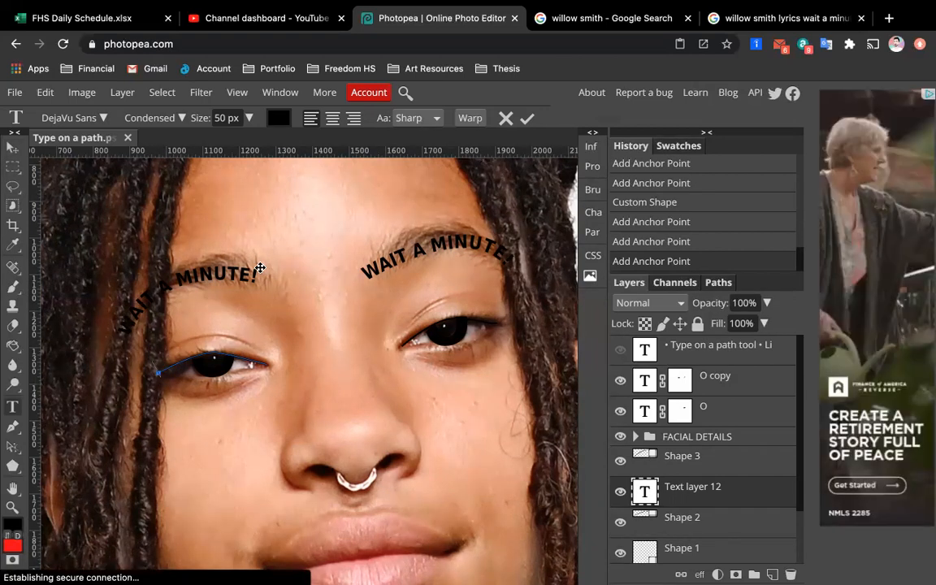
{"action": "type", "text": "I LEFT MY"}
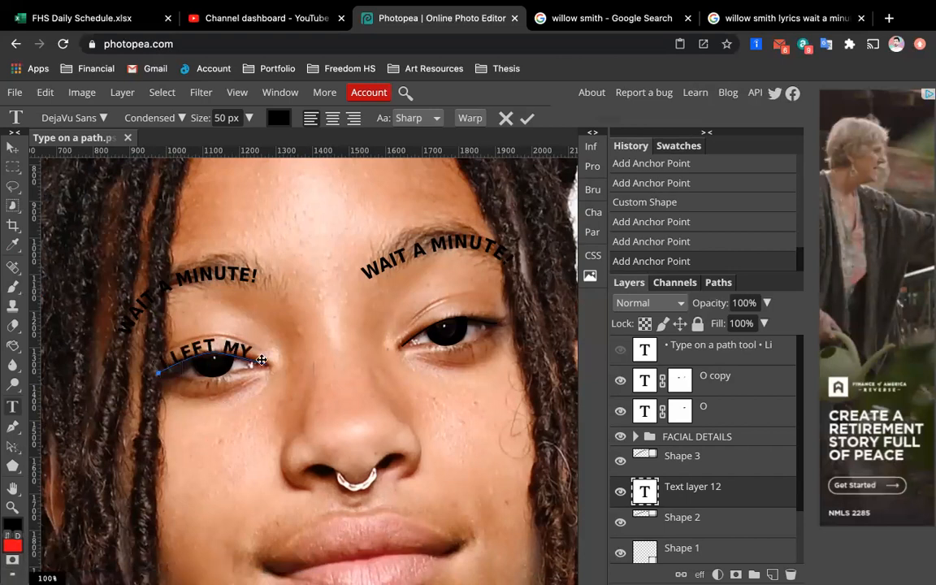
Set the whole left-hand eyelid text to a font size of 22 px.
{"action": "key", "text": "ctrl+a"}
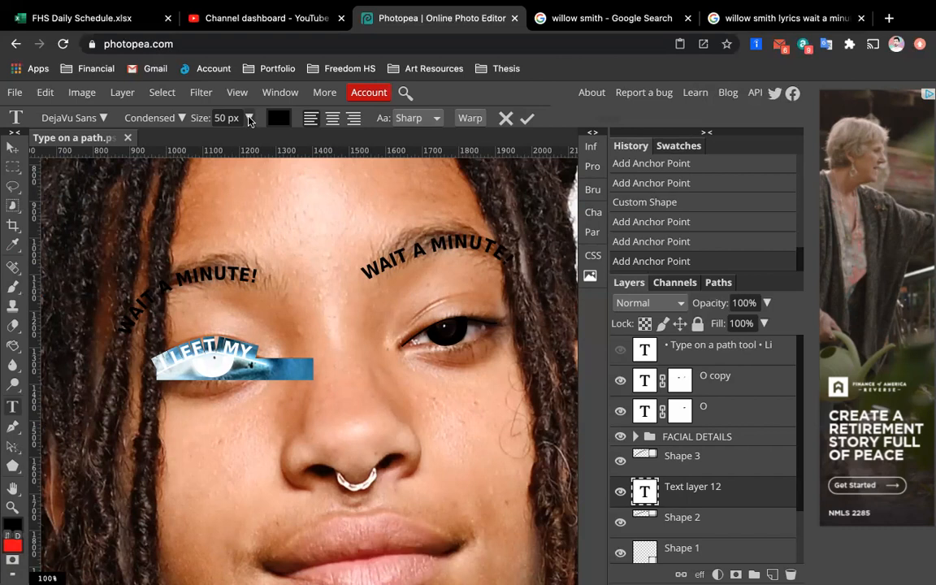
{"action": "left_click", "coordinate": [249, 120]}
{"action": "left_click_drag", "start_coordinate": [239, 141], "coordinate": [222, 143]}
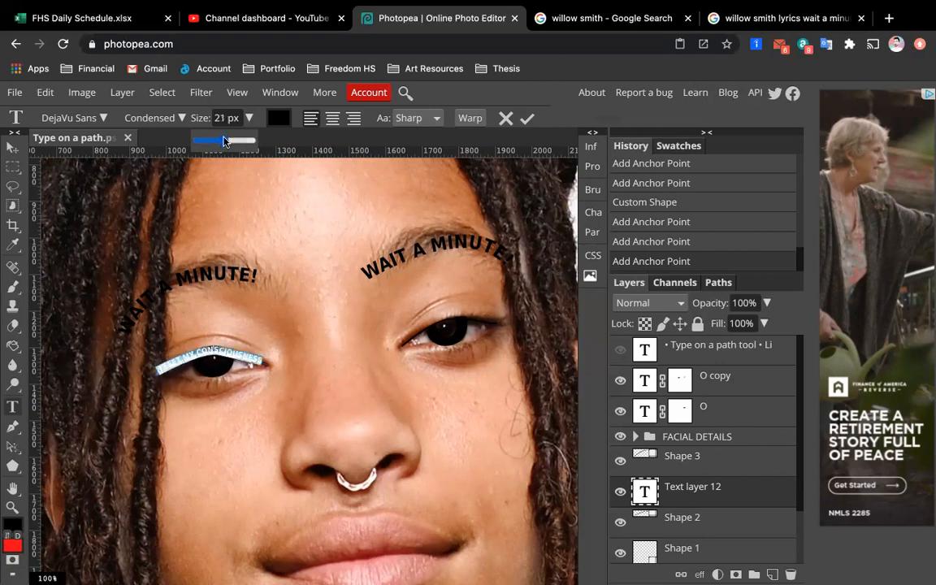
{"action": "left_click_drag", "start_coordinate": [223, 142], "coordinate": [222, 141]}
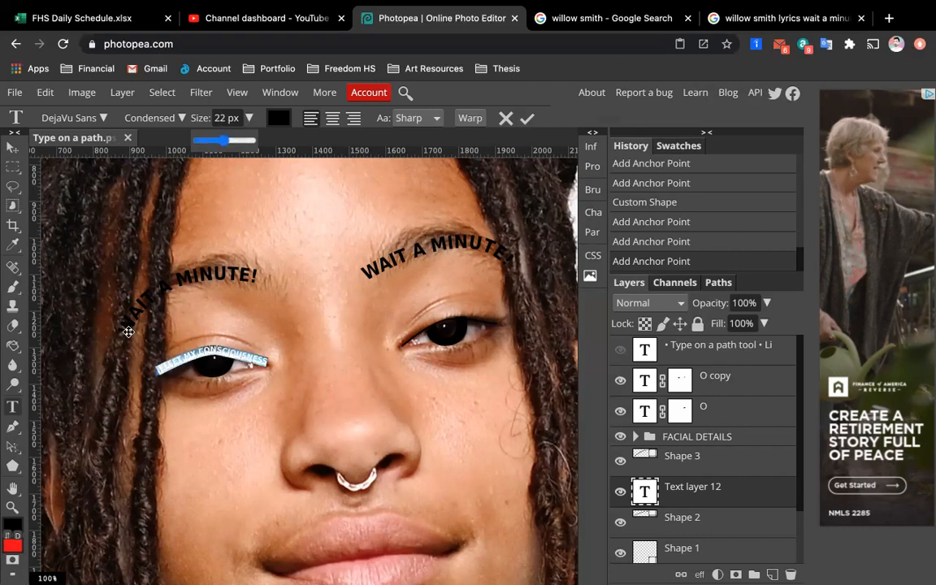
Copy the "I LEFT MY CONSCIOUSNESS" text onto the right-hand eye's lash line path, starting at the inner corner.
{"action": "left_click", "coordinate": [224, 352]}
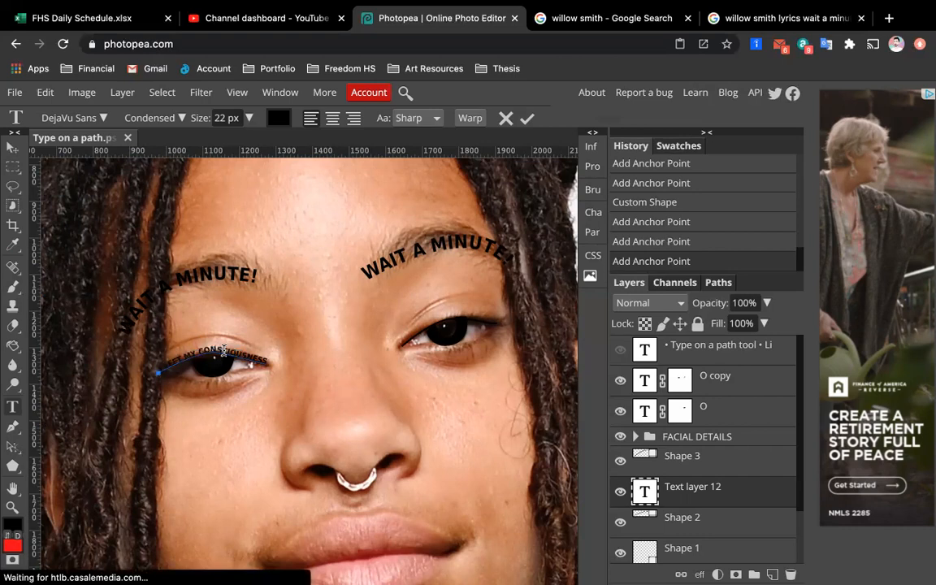
{"action": "triple_click", "coordinate": [224, 352]}
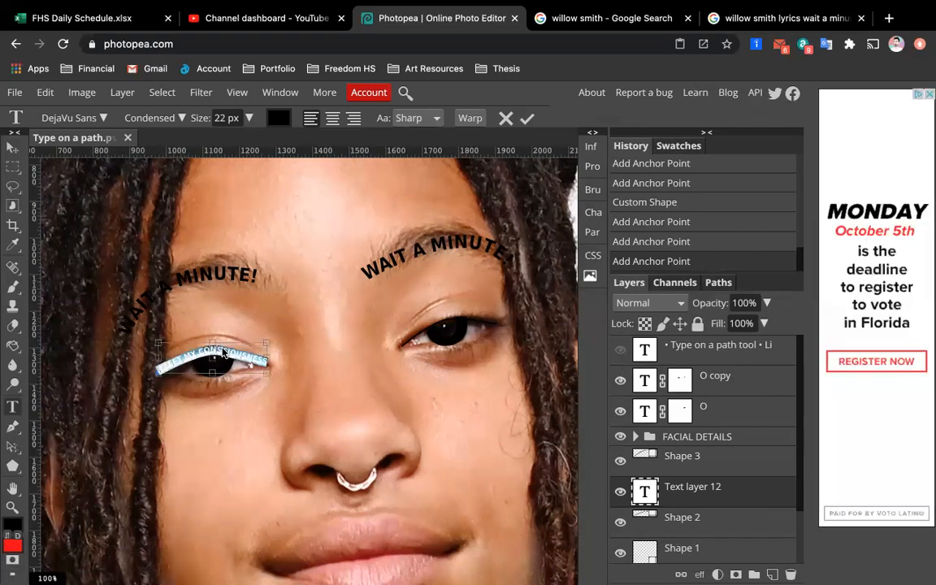
{"action": "left_click", "coordinate": [13, 408]}
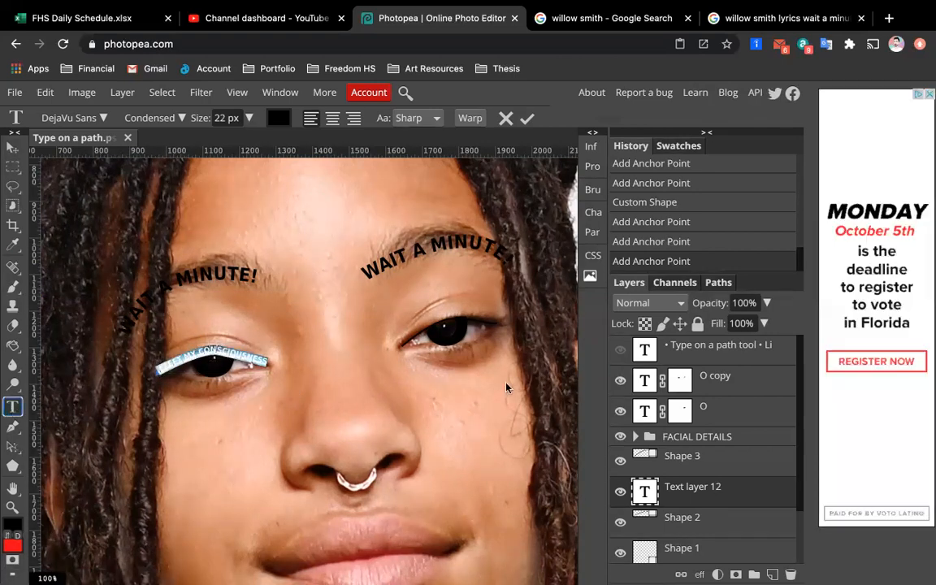
{"action": "left_click", "coordinate": [651, 469]}
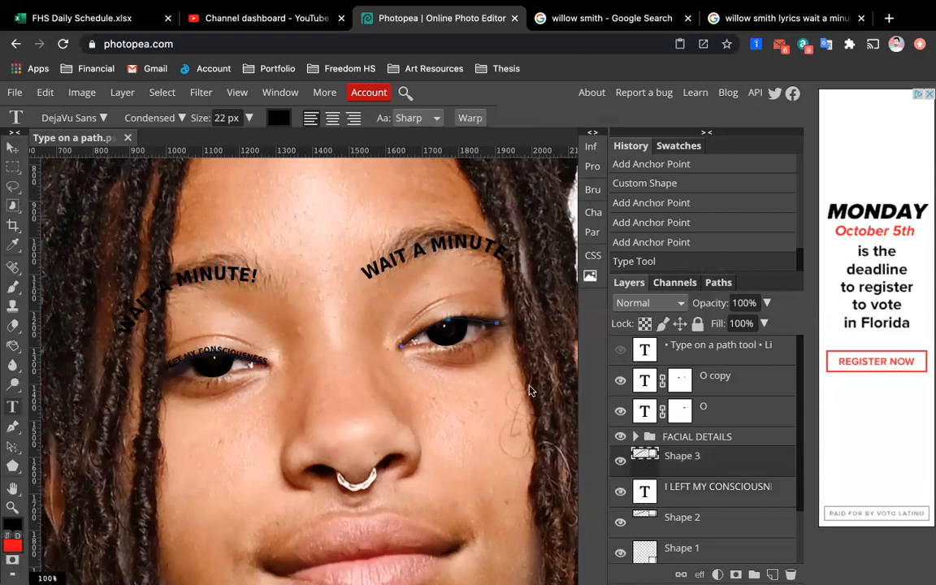
{"action": "left_click", "coordinate": [404, 347]}
{"action": "type", "text": "IN THE"}
{"action": "key", "text": "ctrl+a"}
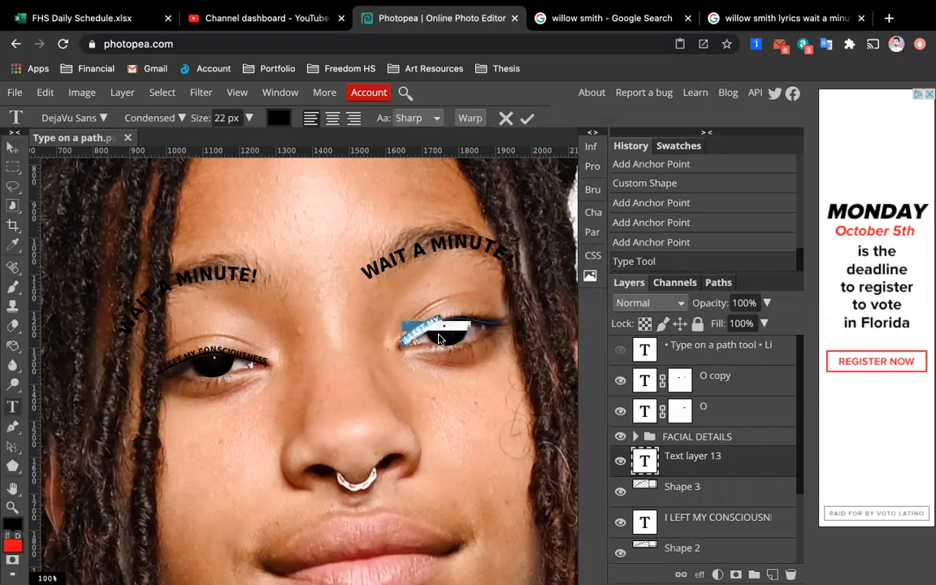
Try font sizes of 21 px and 20 px on the right-hand eyelid text and return it to 22 px.
{"action": "left_click", "coordinate": [227, 118]}
{"action": "key", "text": "BackSpace"}
{"action": "type", "text": "1"}
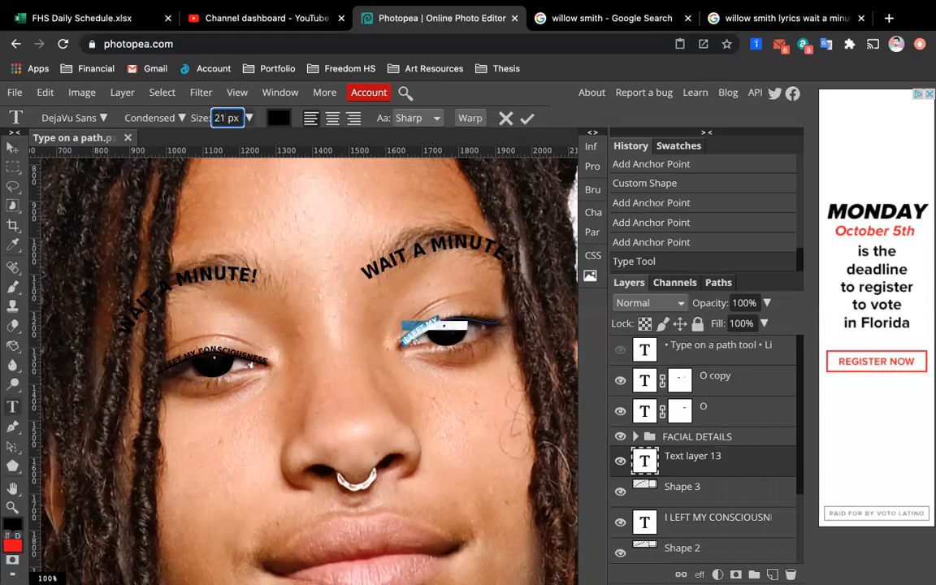
{"action": "key", "text": "BackSpace"}
{"action": "type", "text": "0"}
{"action": "scroll", "coordinate": [445, 347], "scroll_direction": "up", "scroll_amount": 2}
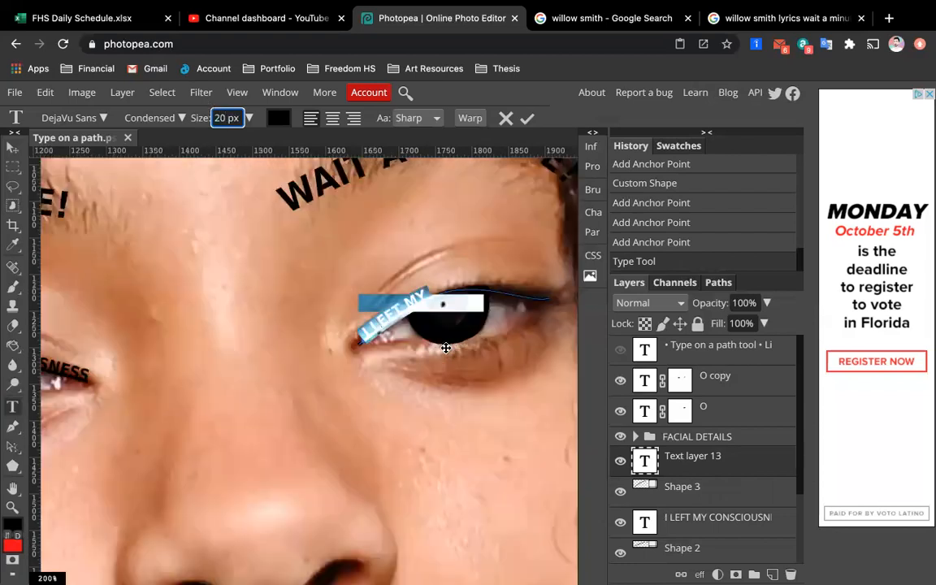
{"action": "scroll", "coordinate": [445, 348], "scroll_direction": "up", "scroll_amount": 1}
{"action": "key", "text": "BackSpace"}
{"action": "type", "text": "2"}
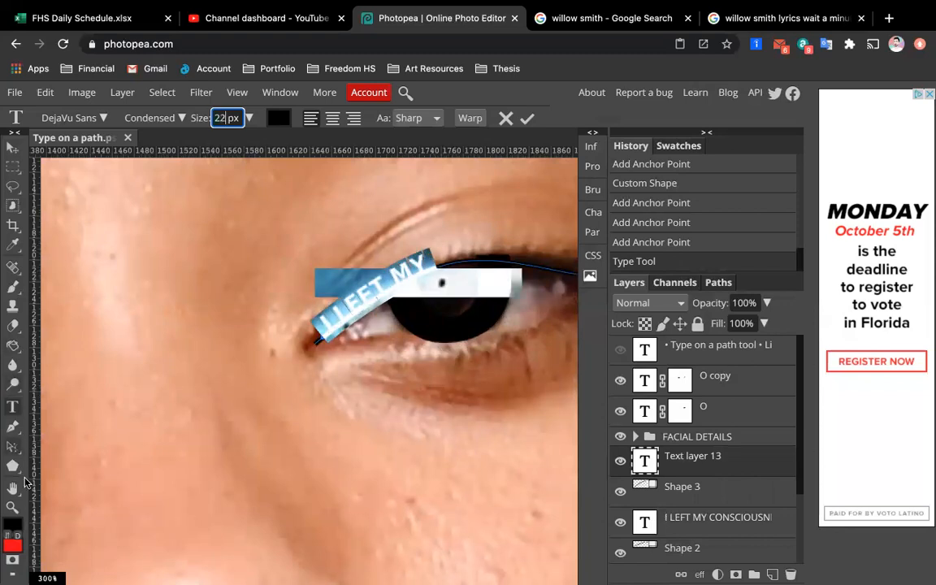
With Direct Select, move the inner end anchor of the right-hand eyelid text path slightly outward past the inner eye corner.
{"action": "left_click", "coordinate": [13, 449]}
{"action": "right_click", "coordinate": [15, 450]}
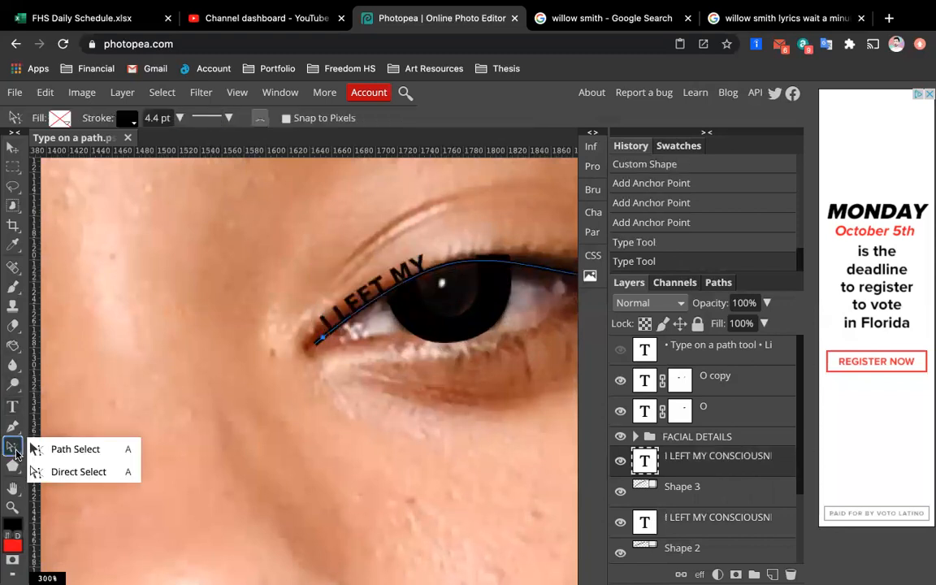
{"action": "left_click", "coordinate": [59, 472]}
{"action": "left_click", "coordinate": [325, 341]}
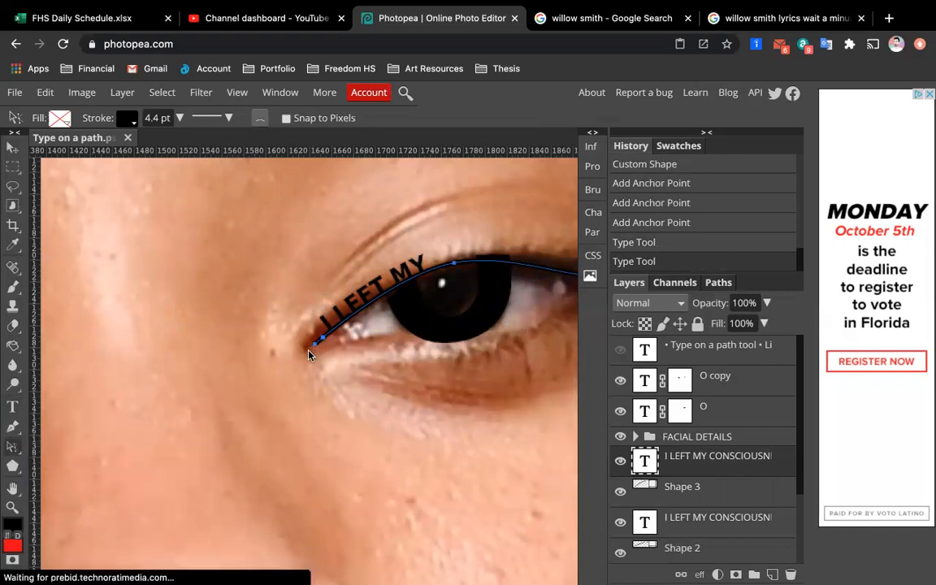
{"action": "left_click", "coordinate": [309, 349]}
{"action": "left_click_drag", "start_coordinate": [310, 350], "coordinate": [303, 358]}
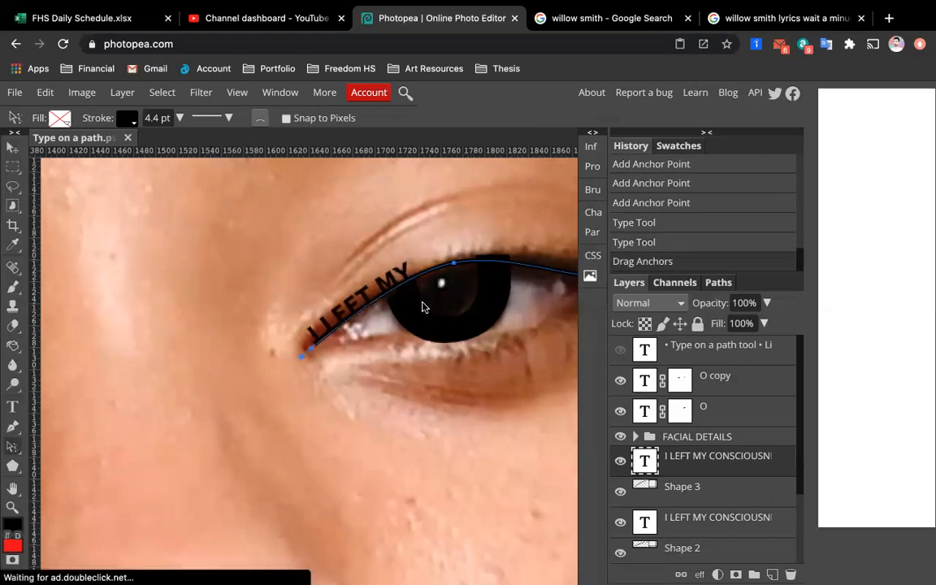
Adjust the outer end anchor of the right-hand eyelid text path so the full "I LEFT MY CONSCIOUSNESS" fits along the lash line.
{"action": "scroll", "coordinate": [423, 307], "scroll_direction": "right", "scroll_amount": 5}
{"action": "left_click", "coordinate": [522, 284]}
{"action": "left_click_drag", "start_coordinate": [527, 284], "coordinate": [545, 278]}
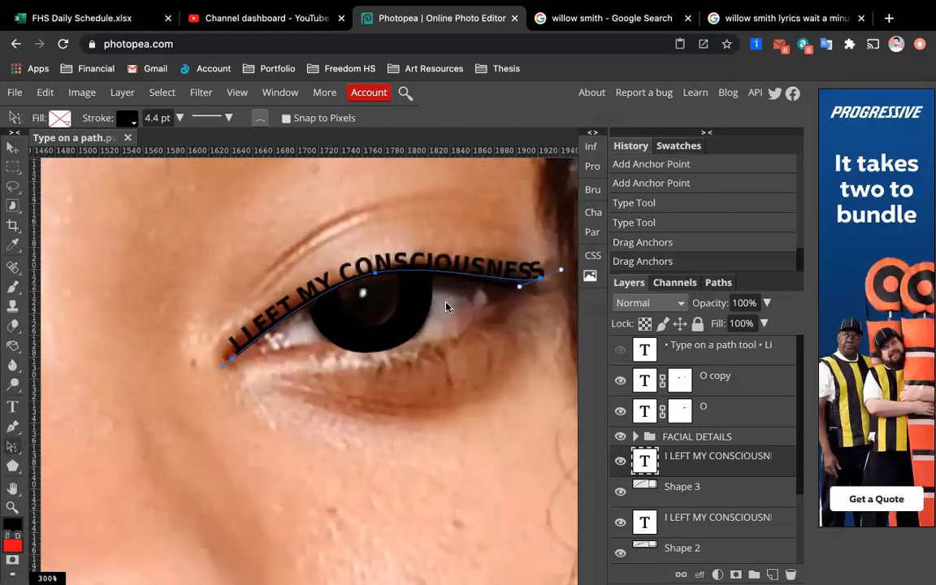
Delete the leftover guide layers Shape 2, Shape 3 and Shape 1.
{"action": "scroll", "coordinate": [445, 308], "scroll_direction": "down", "scroll_amount": 6}
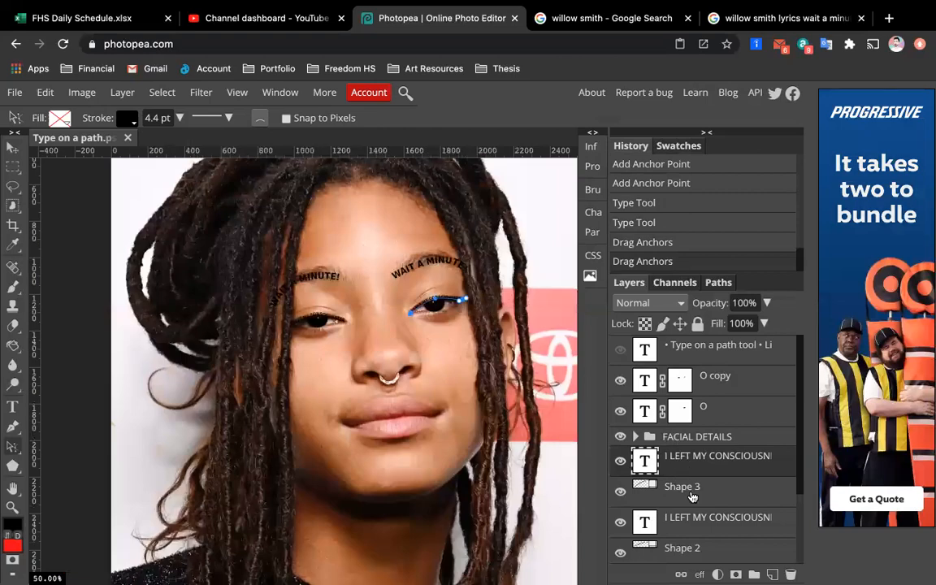
{"action": "left_click", "coordinate": [722, 494]}
{"action": "scroll", "coordinate": [724, 497], "scroll_direction": "down", "scroll_amount": 1}
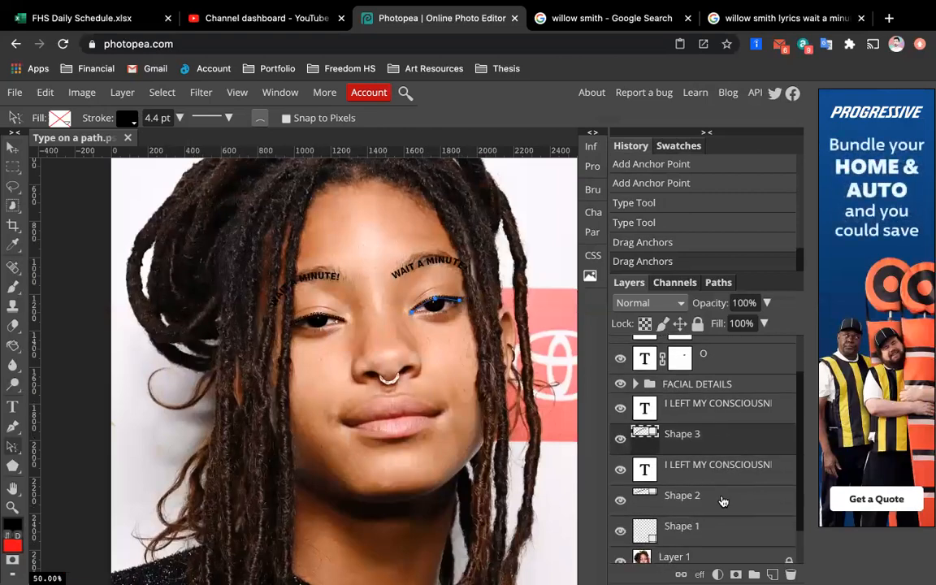
{"action": "left_click", "coordinate": [714, 496]}
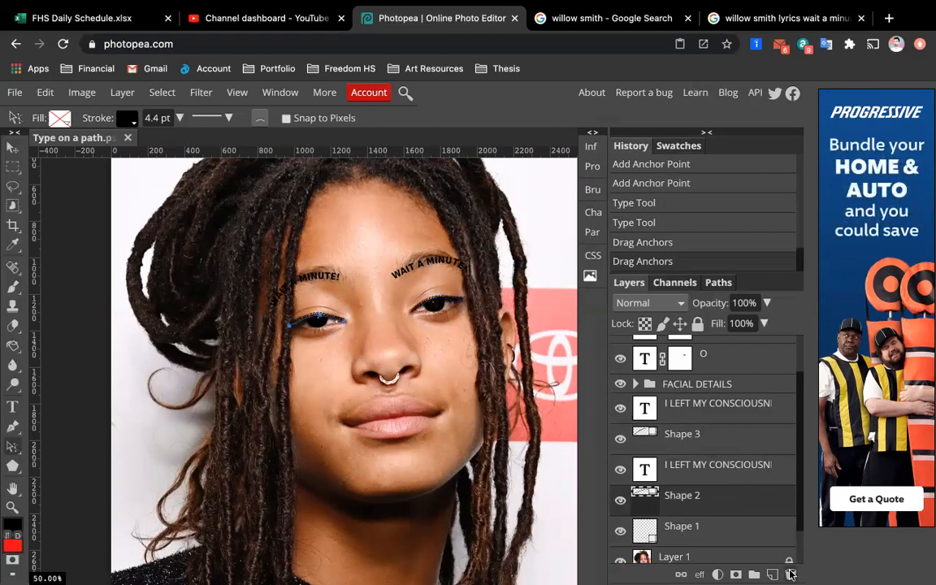
{"action": "left_click", "coordinate": [790, 575]}
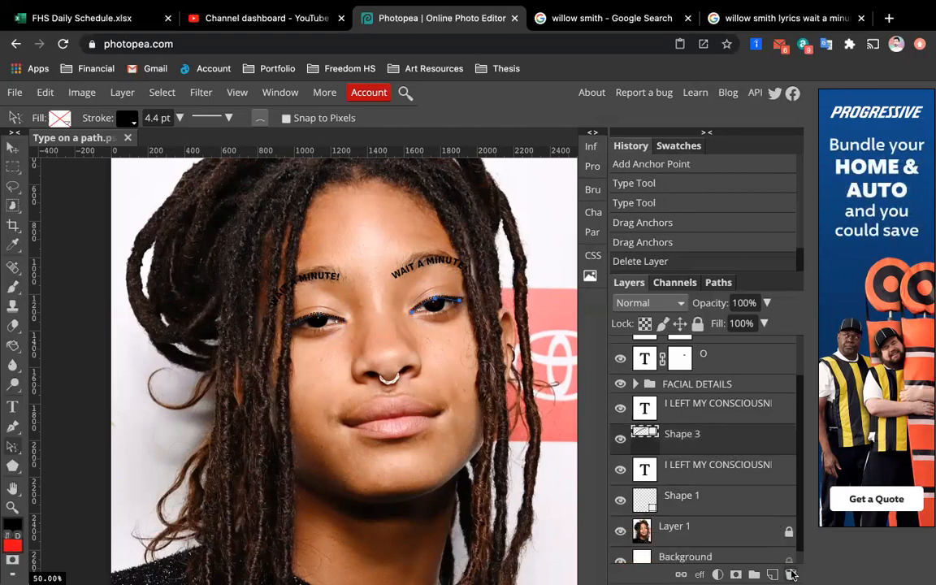
{"action": "left_click", "coordinate": [790, 575]}
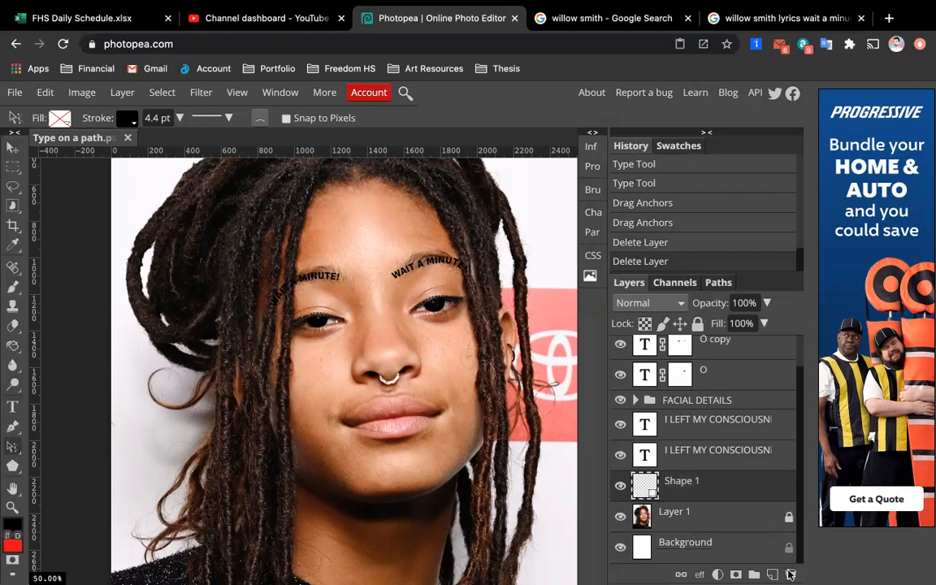
{"action": "left_click", "coordinate": [791, 574]}
Move both "I LEFT MY CONSCIOUSNESS" layers and the O and O copy layers into the FACIAL DETAILS group.
{"action": "left_click_drag", "start_coordinate": [721, 463], "coordinate": [708, 446]}
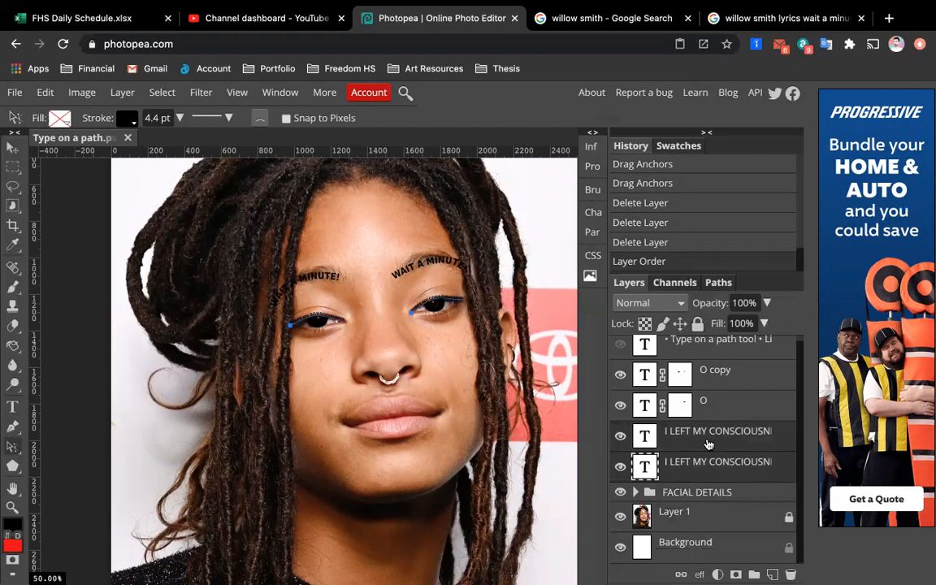
{"action": "scroll", "coordinate": [707, 446], "scroll_direction": "up", "scroll_amount": 1}
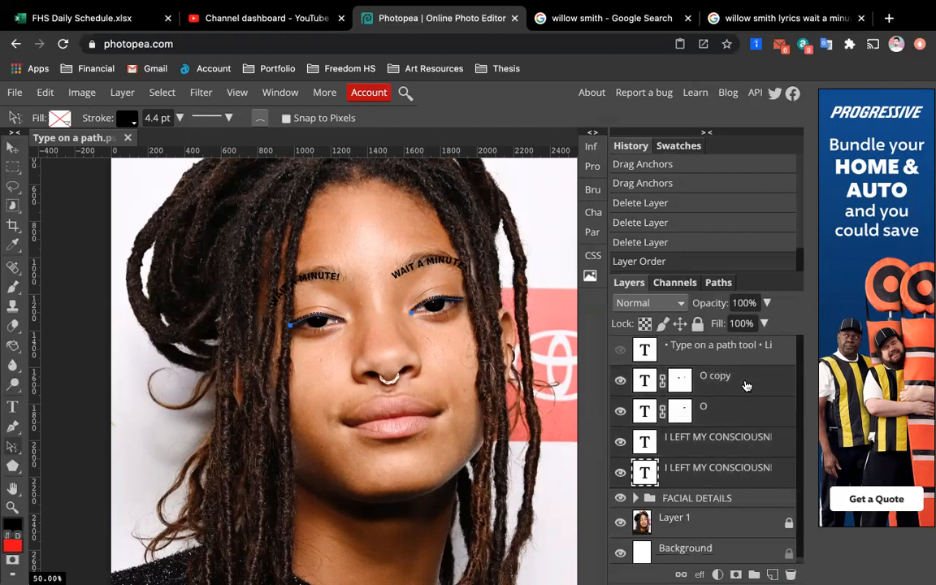
{"action": "left_click_drag", "start_coordinate": [731, 389], "coordinate": [697, 502]}
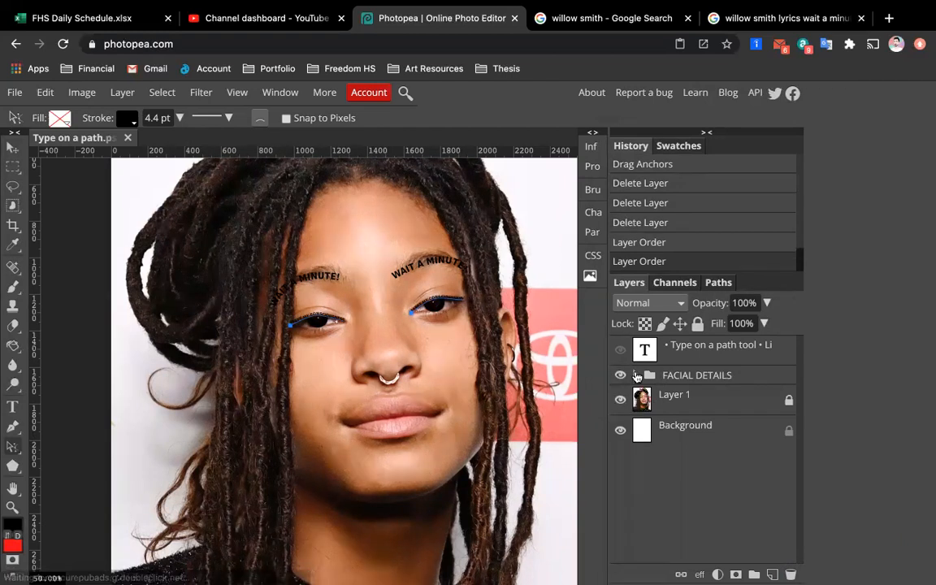
Hide the Layer 1 photo, clear the path highlight and examine the eyebrow, eyelid and eye lettering on the white background.
{"action": "left_click", "coordinate": [620, 399]}
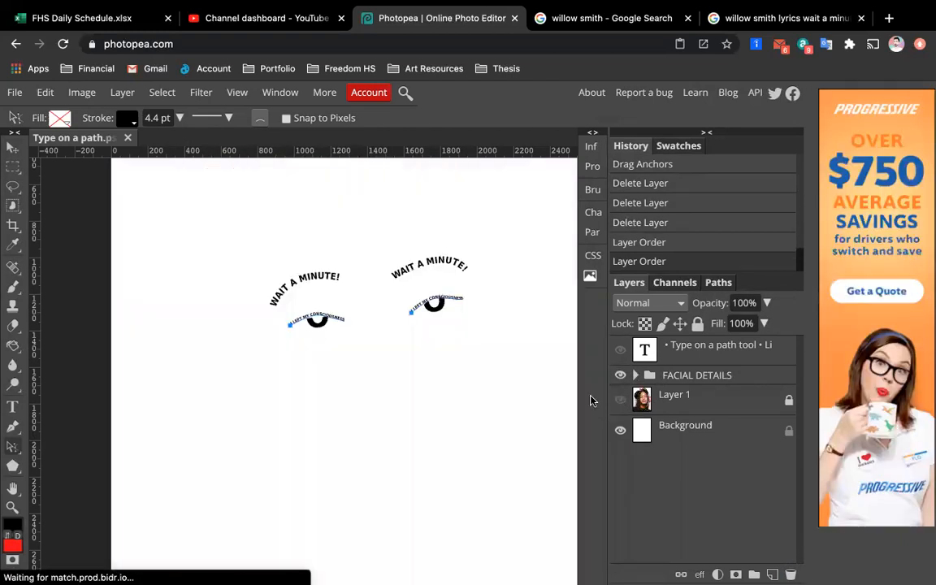
{"action": "left_click", "coordinate": [12, 167]}
{"action": "left_click", "coordinate": [223, 256]}
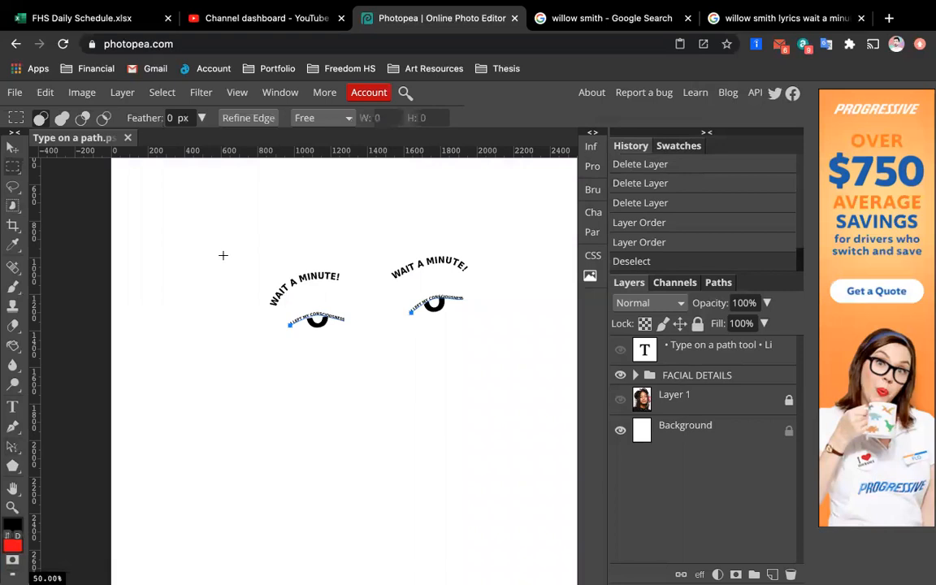
{"action": "left_click", "coordinate": [702, 439]}
{"action": "key", "text": "ctrl+minus"}
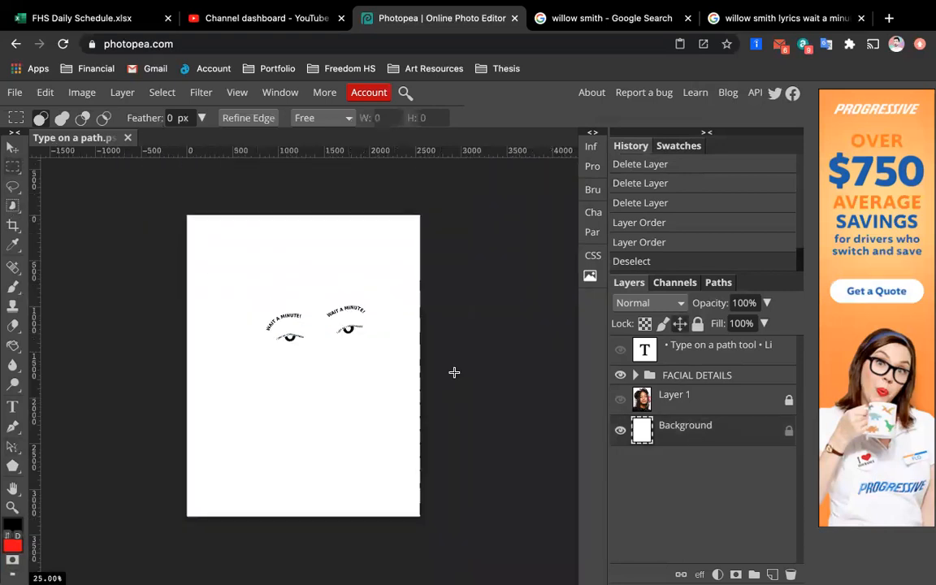
{"action": "key", "text": "ctrl+plus"}
{"action": "key", "text": "ctrl+minus"}
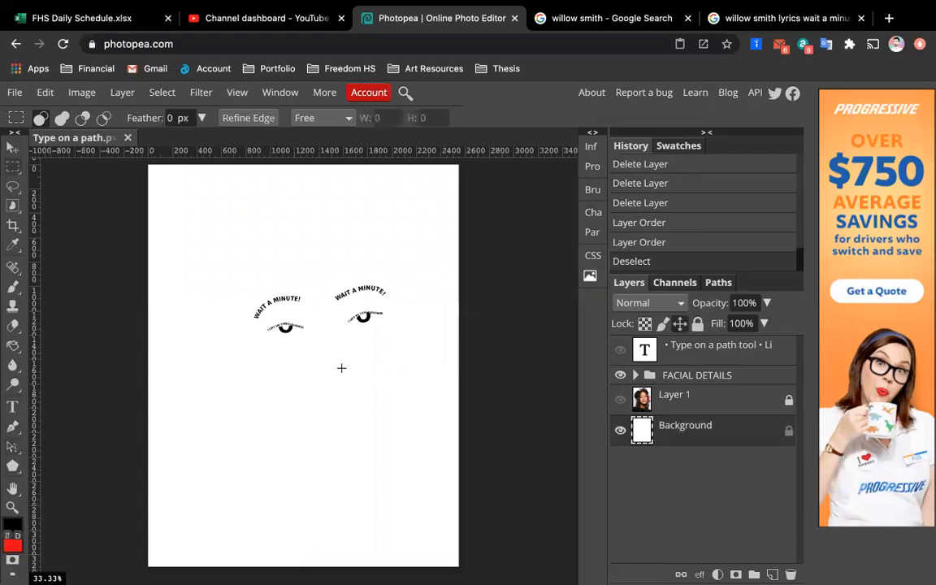
{"action": "key", "text": "ctrl+minus"}
{"action": "key", "text": "ctrl+plus"}
{"action": "key", "text": "ctrl+plus"}
{"action": "key", "text": "ctrl+plus"}
{"action": "key", "text": "ctrl+plus"}
{"action": "scroll", "coordinate": [341, 368], "scroll_direction": "up", "scroll_amount": 3}
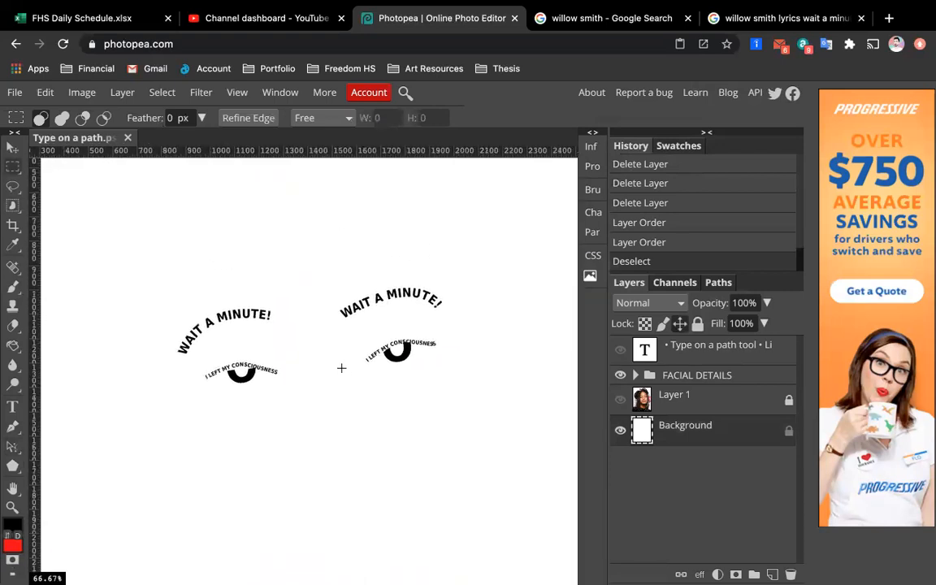
{"action": "scroll", "coordinate": [290, 312], "scroll_direction": "up", "scroll_amount": 3}
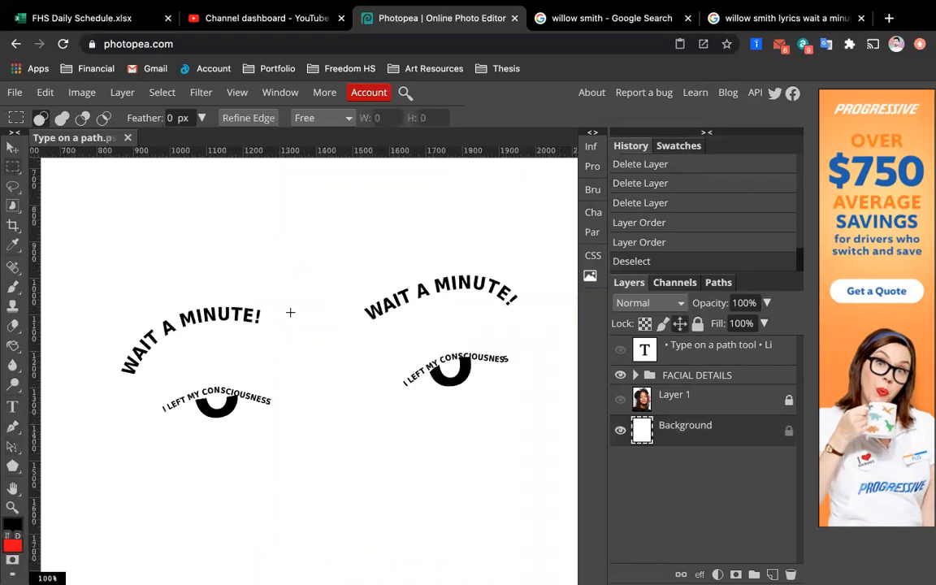
{"action": "scroll", "coordinate": [290, 312], "scroll_direction": "down", "scroll_amount": 3}
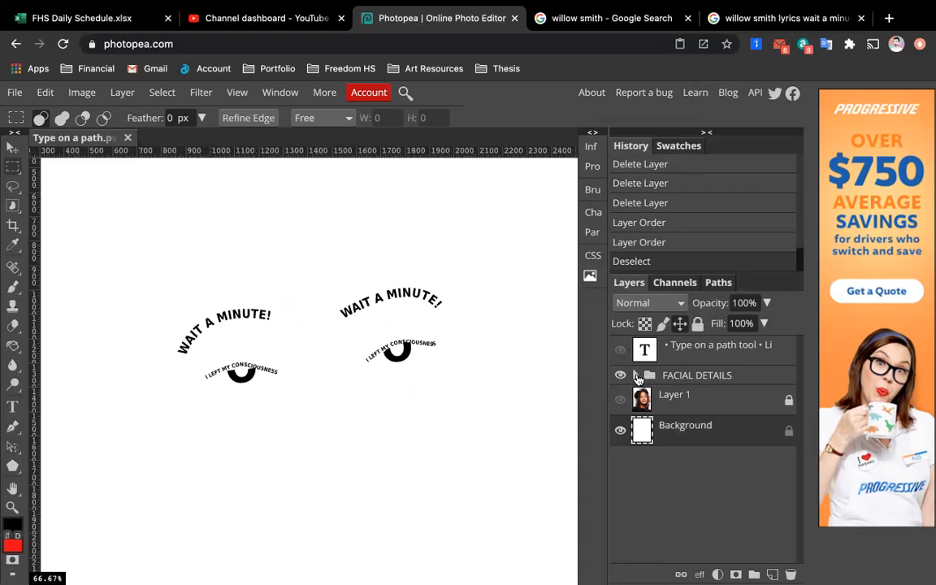
Review the Character text settings, leaving their values as they are.
{"action": "left_click", "coordinate": [593, 214]}
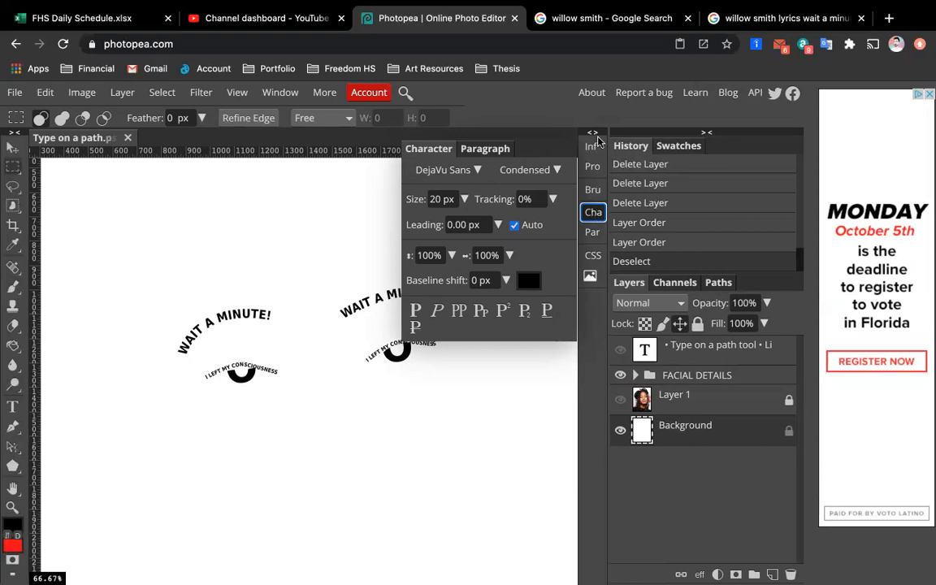
{"action": "left_click", "coordinate": [593, 212]}
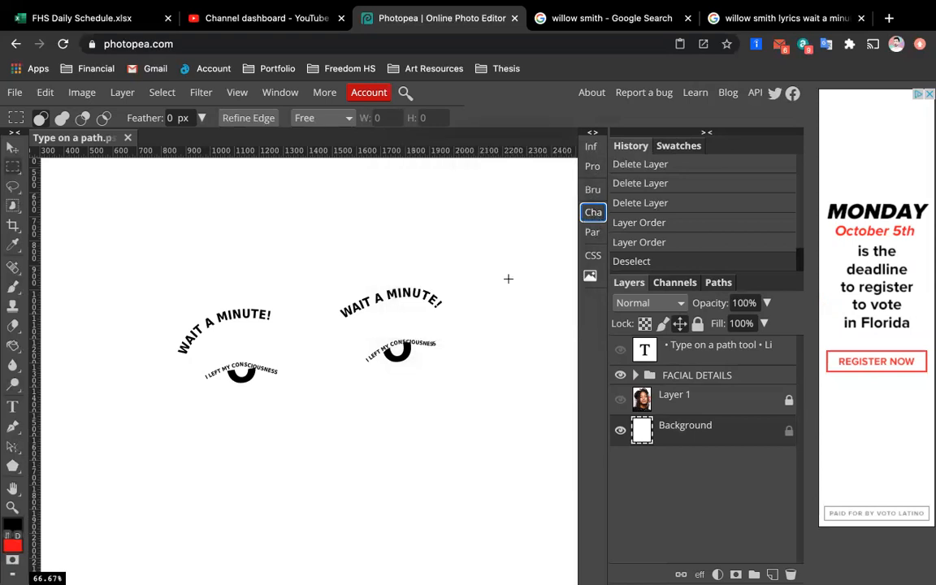
{"action": "scroll", "coordinate": [508, 276], "scroll_direction": "down", "scroll_amount": 1}
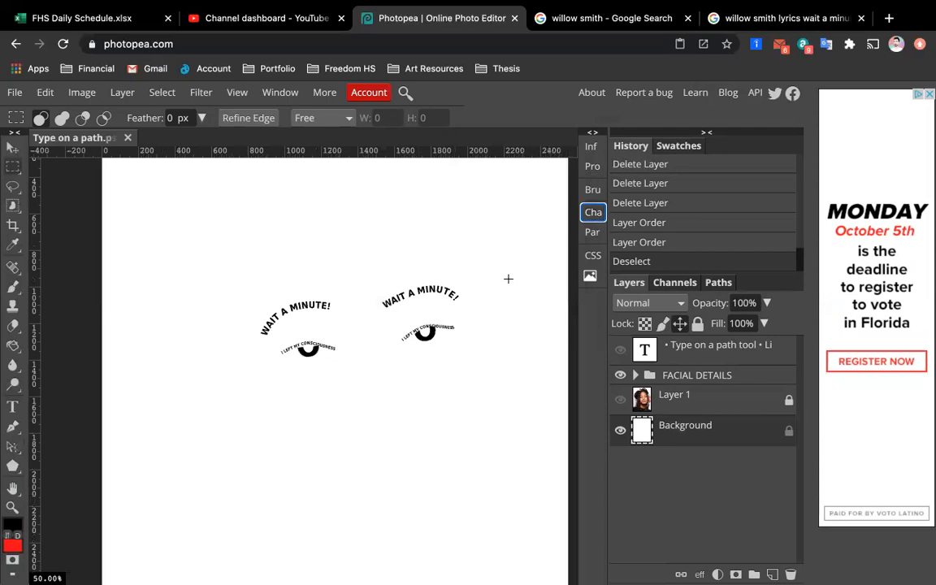
Show the Layer 1 photo again and select both "WAIT A MINUTE!" eyebrow text layers in the FACIAL DETAILS group.
{"action": "left_click", "coordinate": [620, 399]}
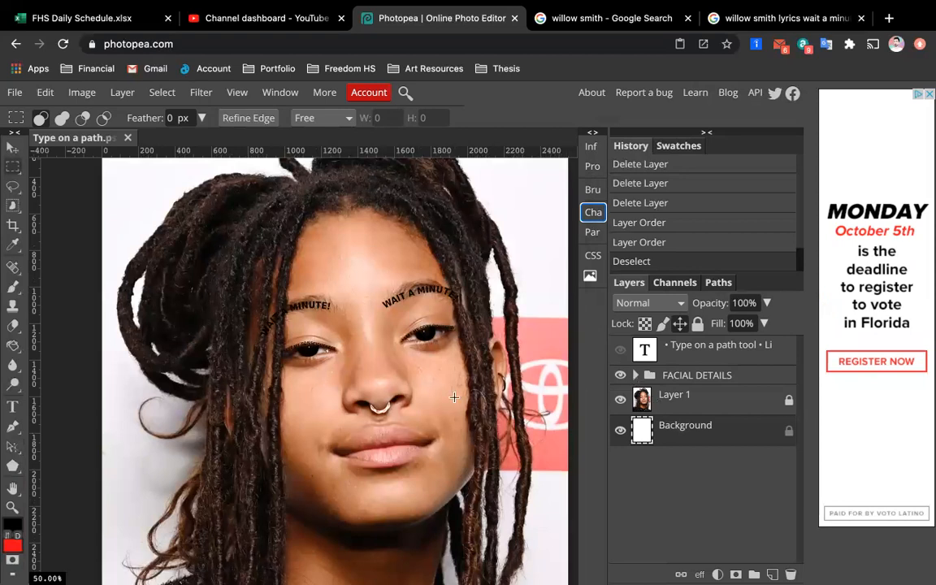
{"action": "scroll", "coordinate": [454, 397], "scroll_direction": "down", "scroll_amount": 1}
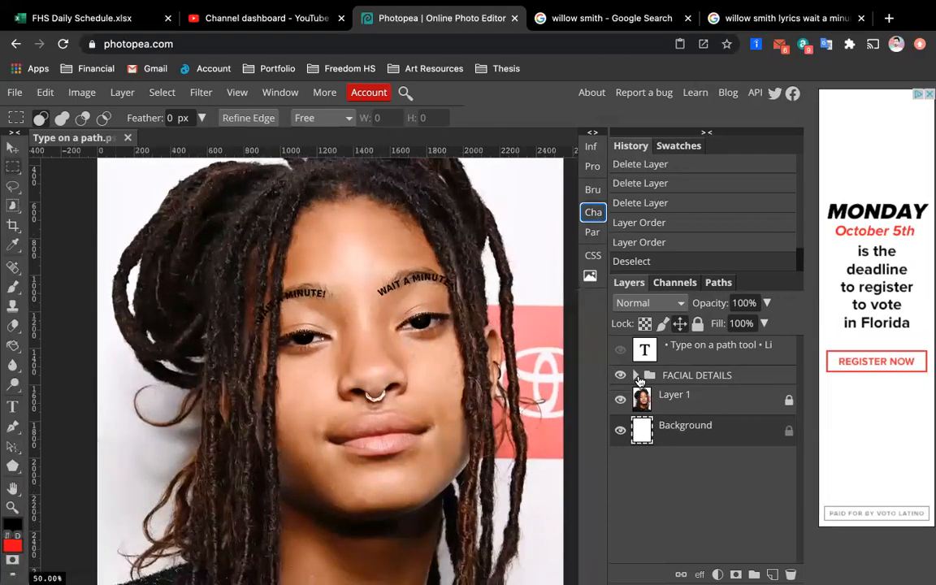
{"action": "left_click", "coordinate": [637, 375]}
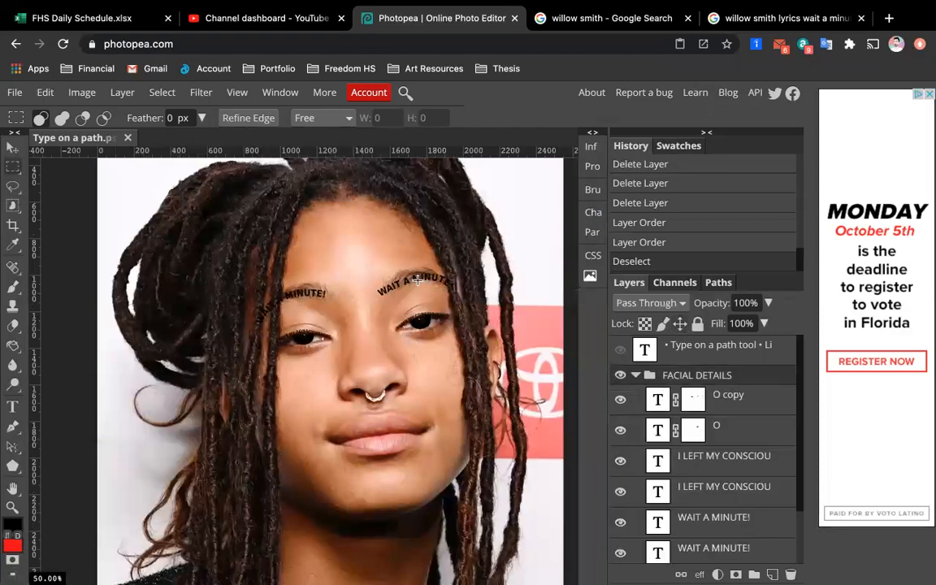
{"action": "left_click", "coordinate": [726, 518]}
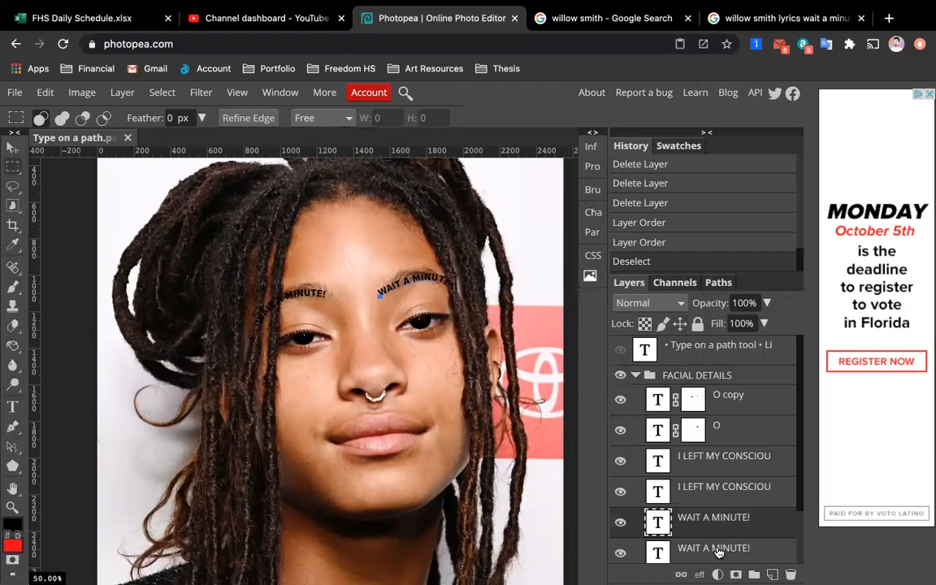
{"action": "scroll", "coordinate": [718, 553], "scroll_direction": "down", "scroll_amount": 1}
{"action": "left_click", "coordinate": [718, 520]}
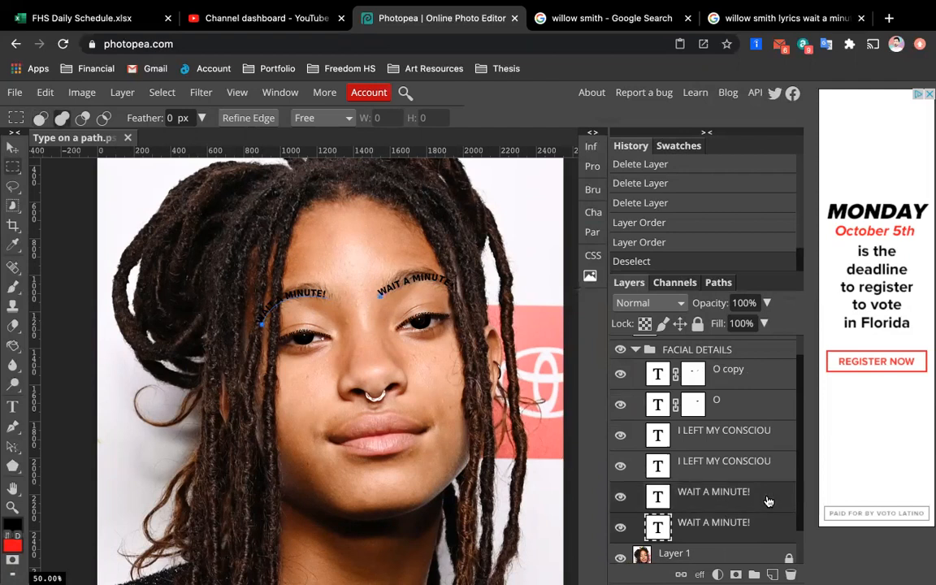
{"action": "scroll", "coordinate": [762, 501], "scroll_direction": "down", "scroll_amount": 1}
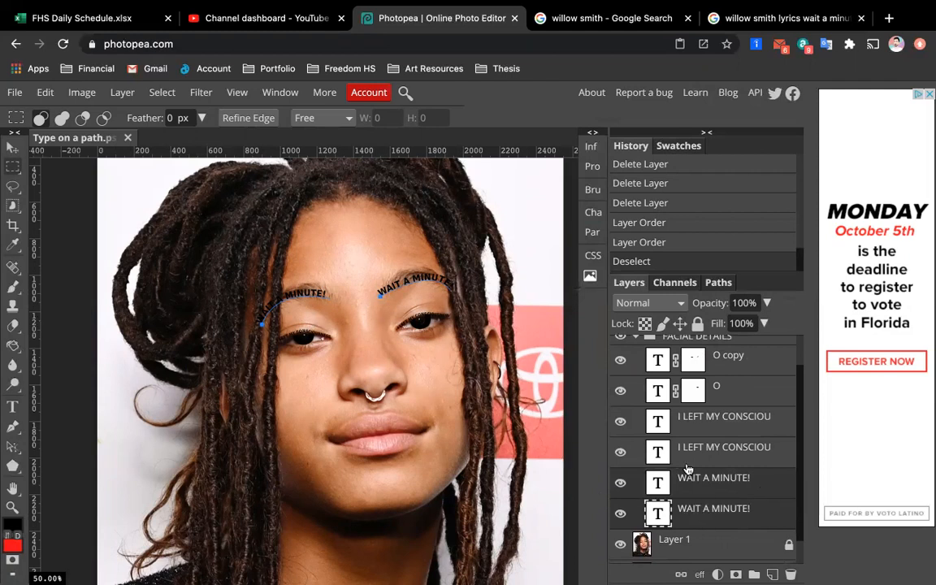
Rasterize both "WAIT A MINUTE!" eyebrow text layers and open them in the Liquify filter with the background photo shown.
{"action": "left_click", "coordinate": [197, 94]}
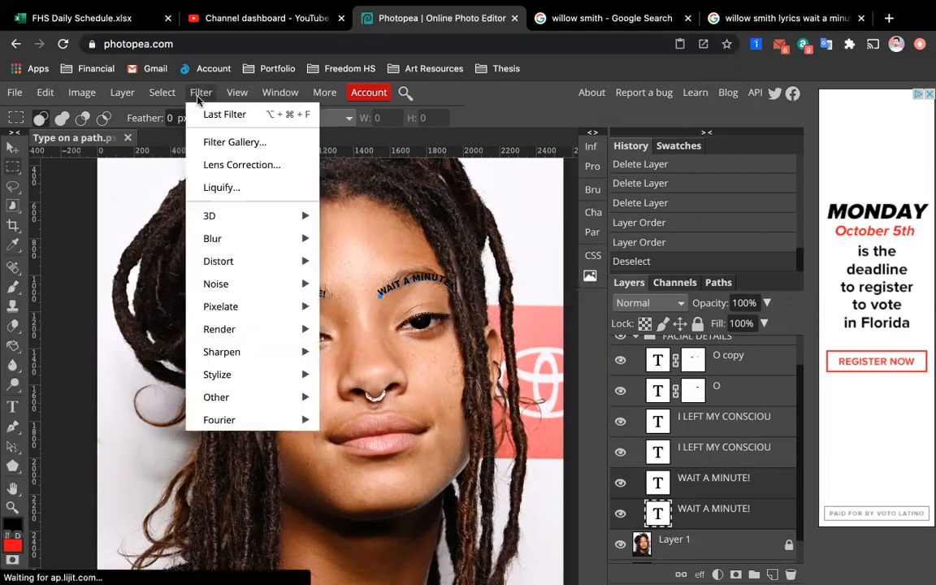
{"action": "left_click", "coordinate": [236, 192]}
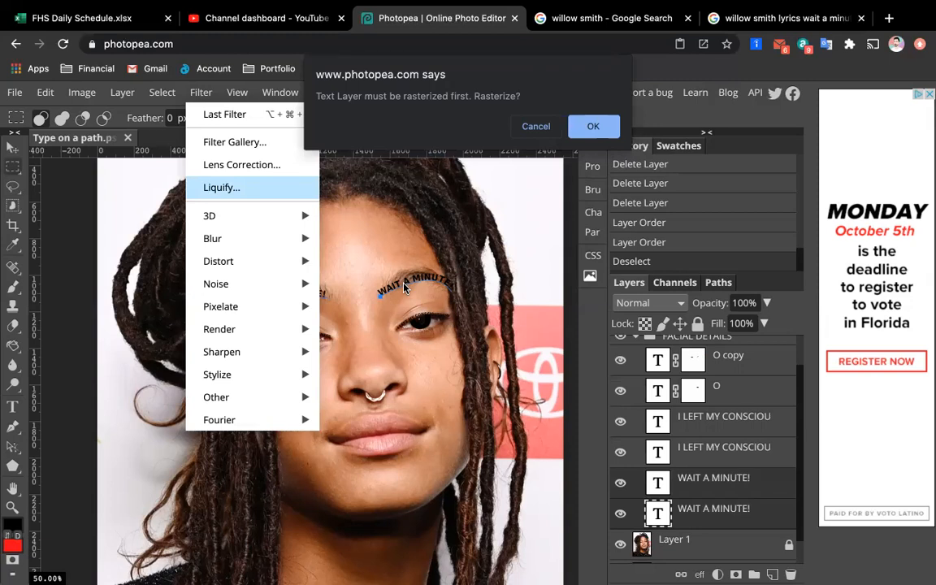
{"action": "left_click", "coordinate": [599, 133]}
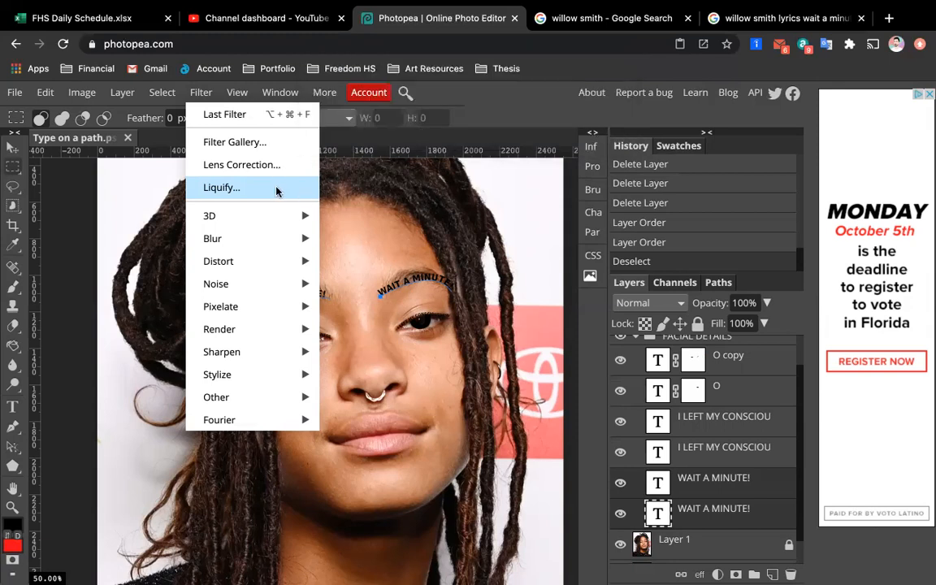
{"action": "left_click", "coordinate": [242, 188]}
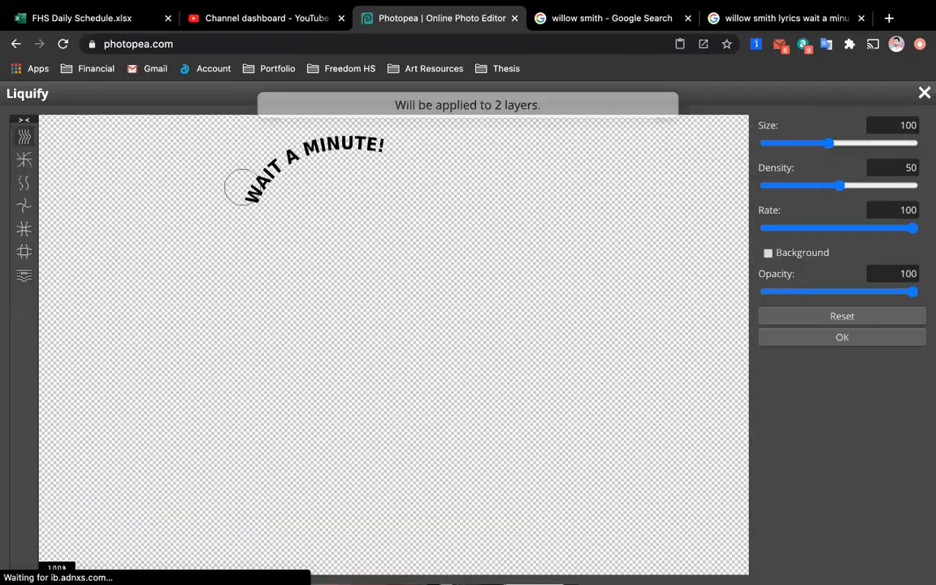
{"action": "scroll", "coordinate": [412, 212], "scroll_direction": "up", "scroll_amount": 4}
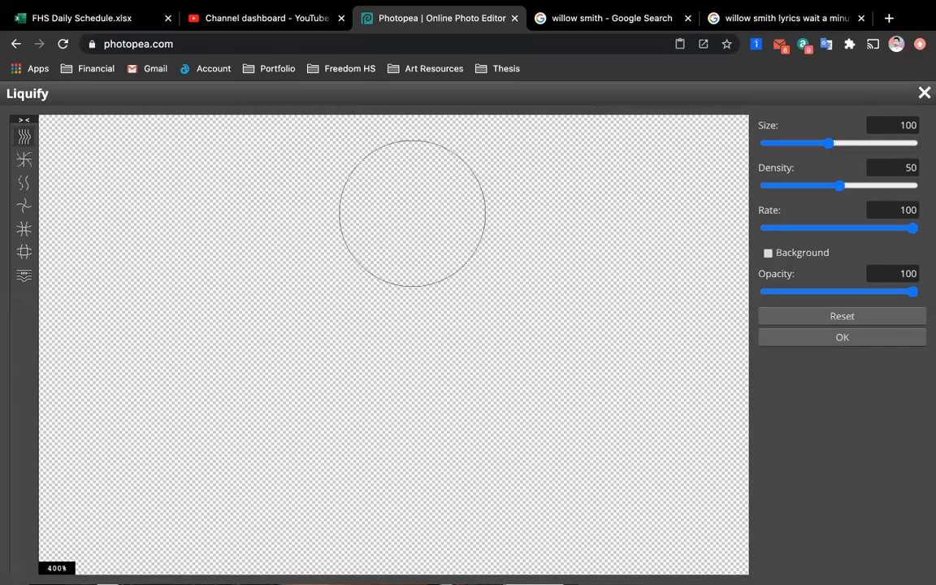
{"action": "scroll", "coordinate": [412, 212], "scroll_direction": "down", "scroll_amount": 6}
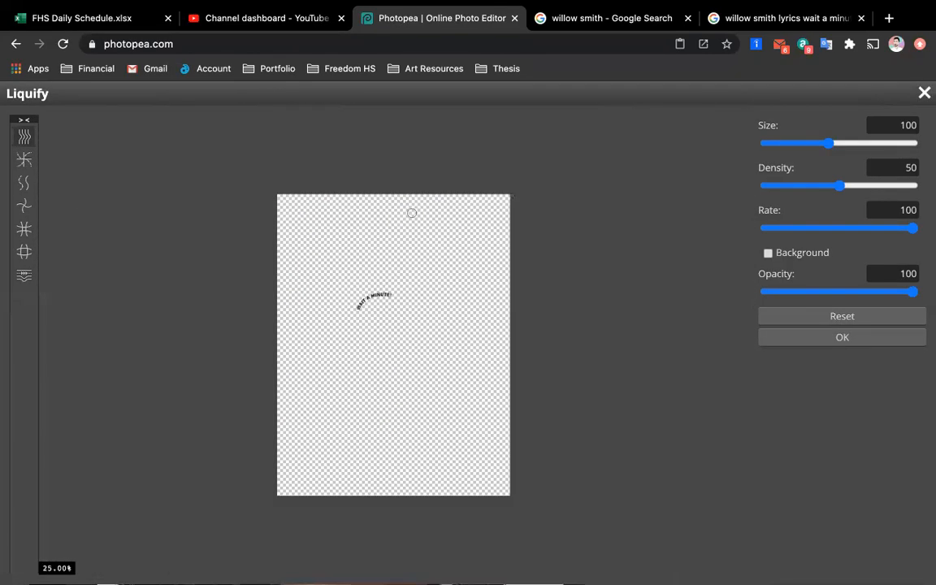
{"action": "scroll", "coordinate": [412, 212], "scroll_direction": "up", "scroll_amount": 4}
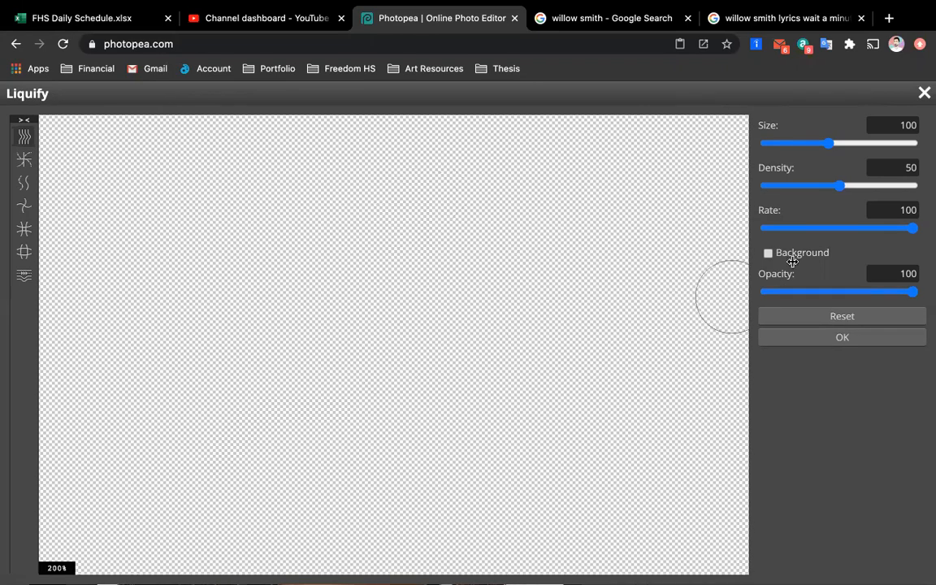
{"action": "scroll", "coordinate": [610, 261], "scroll_direction": "down", "scroll_amount": 5}
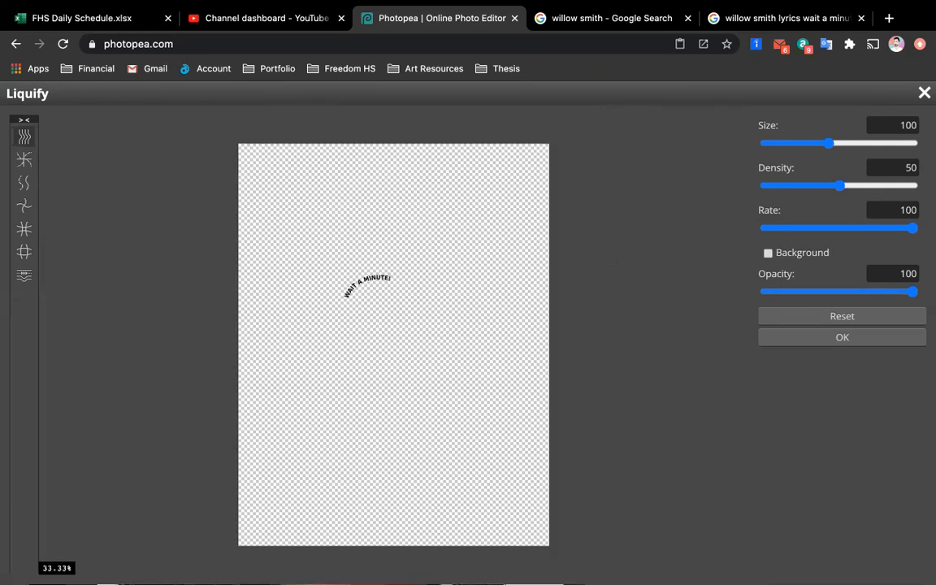
{"action": "scroll", "coordinate": [611, 203], "scroll_direction": "up", "scroll_amount": 1}
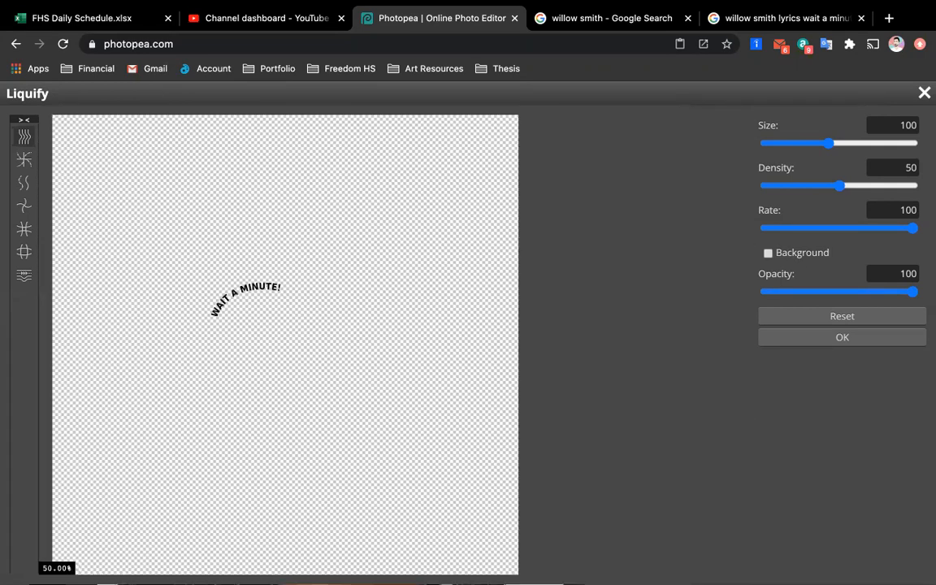
{"action": "left_click", "coordinate": [768, 254]}
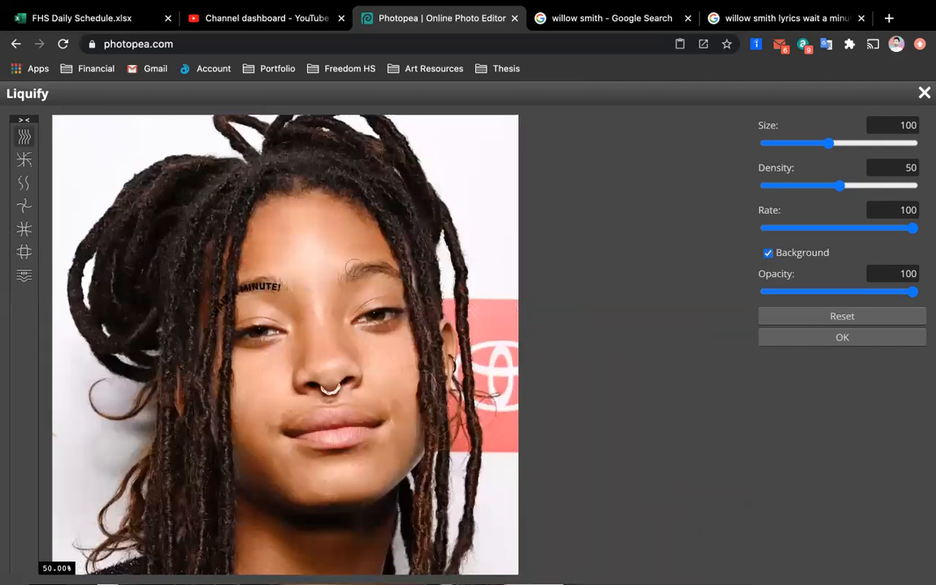
{"action": "scroll", "coordinate": [316, 255], "scroll_direction": "up", "scroll_amount": 5}
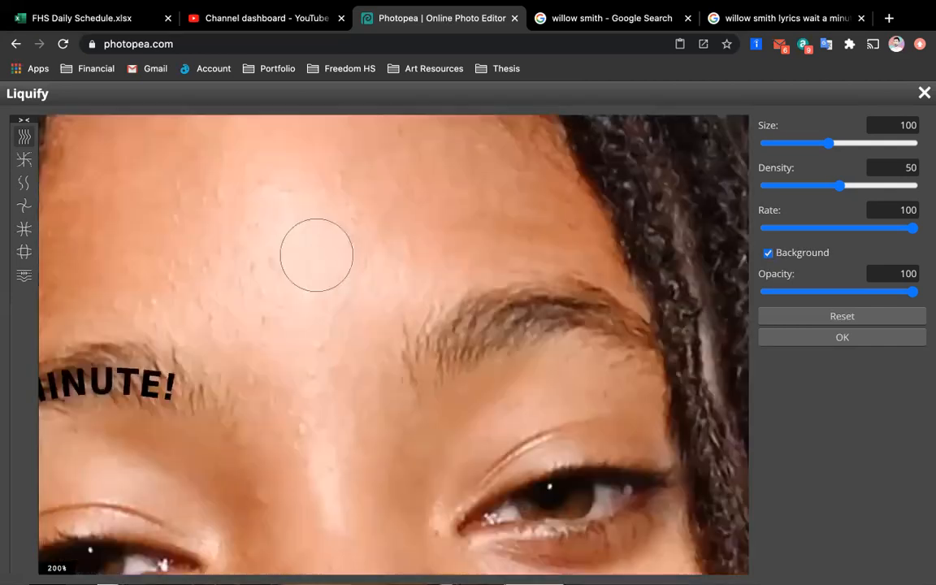
{"action": "scroll", "coordinate": [316, 255], "scroll_direction": "down", "scroll_amount": 4}
{"action": "scroll", "coordinate": [316, 255], "scroll_direction": "up", "scroll_amount": 1}
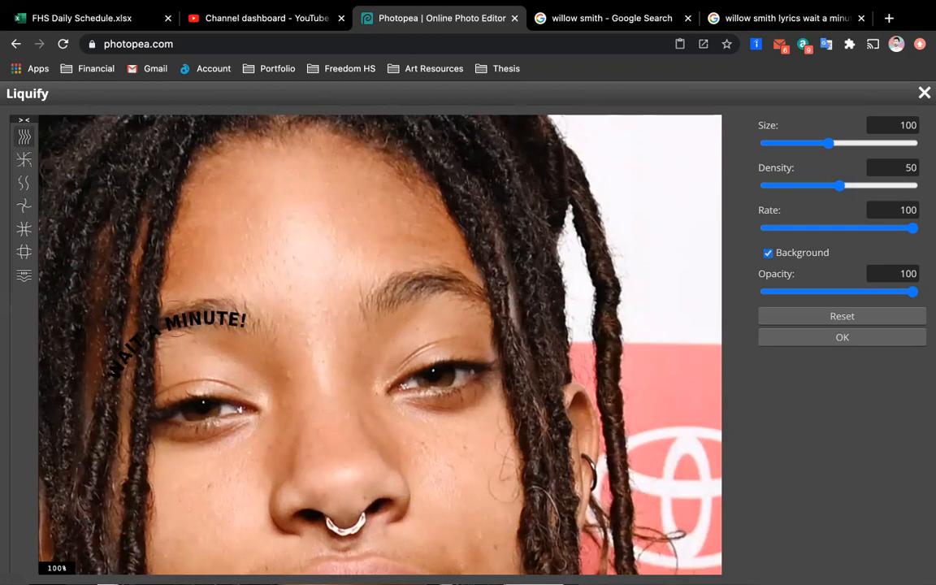
Set the Liquify brush size to 200 and nudge the end of "MINUTE!" slightly upward toward the eyebrow.
{"action": "key", "text": "bracketright"}
{"action": "key", "text": "bracketright"}
{"action": "key", "text": "bracketright"}
{"action": "key", "text": "bracketright"}
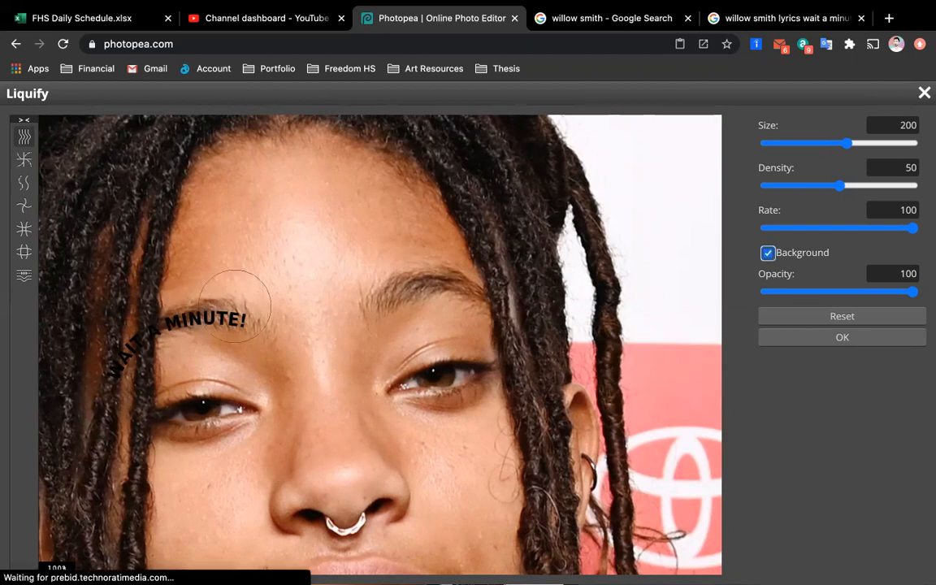
{"action": "left_click_drag", "start_coordinate": [220, 312], "coordinate": [220, 307]}
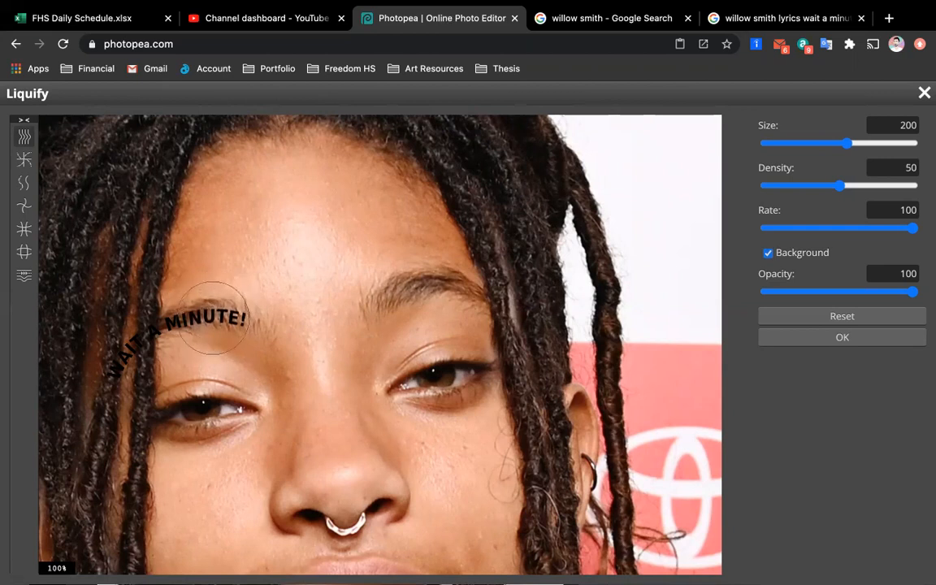
With a Liquify brush size of 80, stretch the tops of the letters in "MINUTE!" upward to fill the eyebrow shape.
{"action": "scroll", "coordinate": [213, 317], "scroll_direction": "up", "scroll_amount": 5}
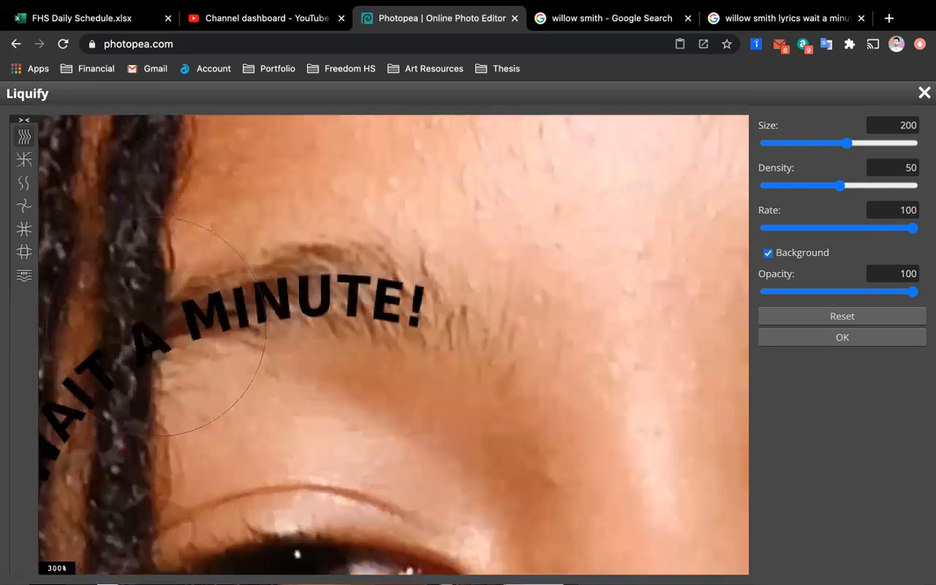
{"action": "scroll", "coordinate": [213, 325], "scroll_direction": "down", "scroll_amount": 2}
{"action": "scroll", "coordinate": [179, 333], "scroll_direction": "down", "scroll_amount": 3}
{"action": "scroll", "coordinate": [158, 329], "scroll_direction": "up", "scroll_amount": 5}
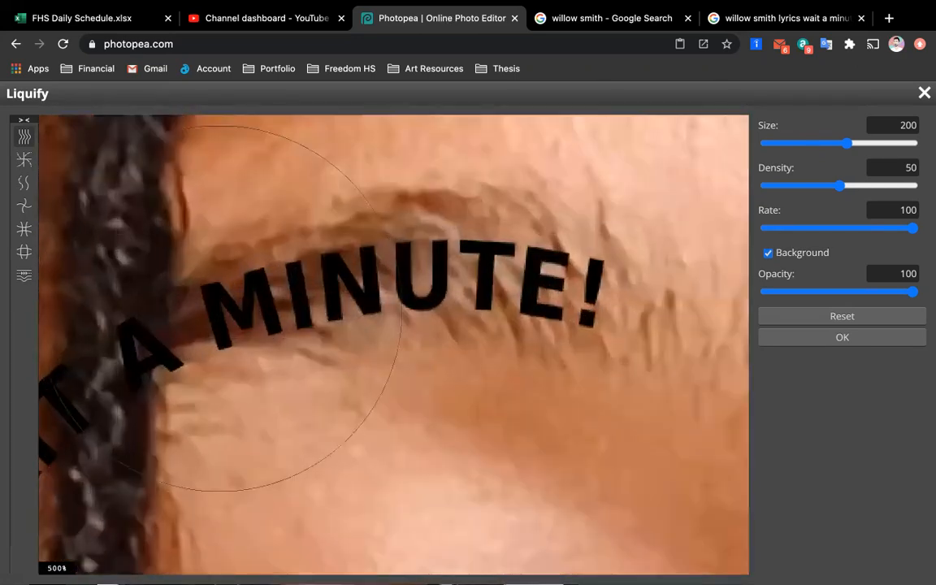
{"action": "key", "text": "bracketleft"}
{"action": "key", "text": "bracketleft"}
{"action": "key", "text": "bracketleft"}
{"action": "key", "text": "bracketleft"}
{"action": "key", "text": "bracketleft"}
{"action": "key", "text": "bracketleft"}
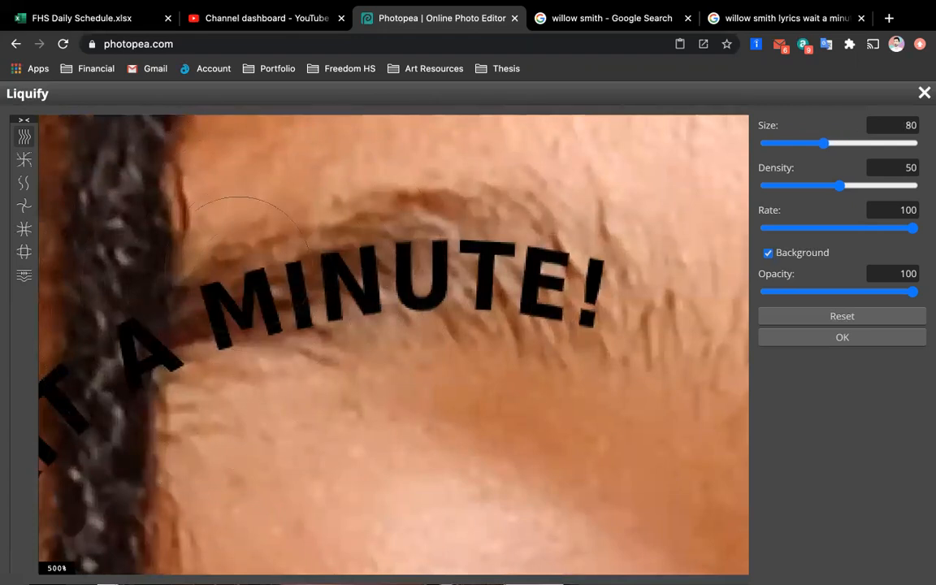
{"action": "left_click_drag", "start_coordinate": [233, 285], "coordinate": [210, 244]}
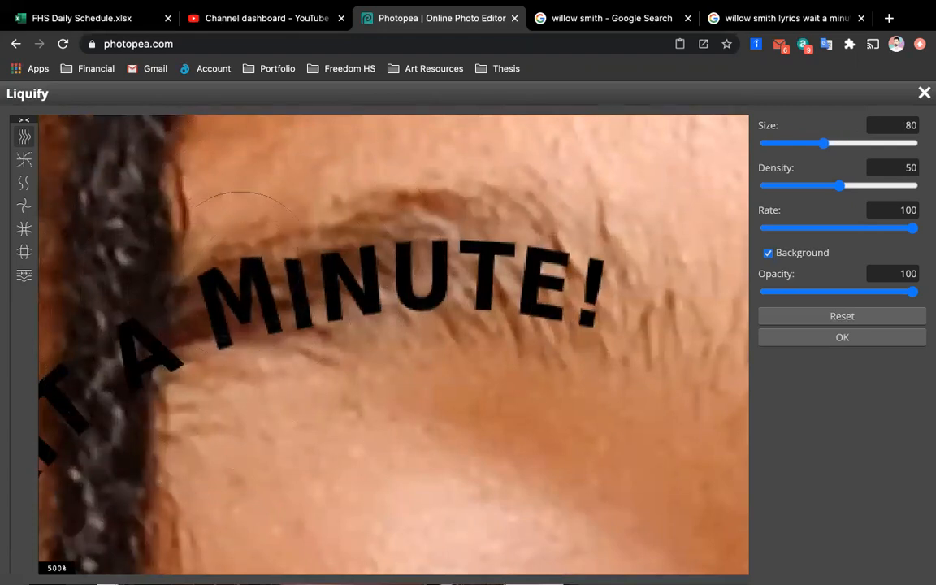
{"action": "mouse_move", "coordinate": [290, 267]}
{"action": "left_mouse_down"}
{"action": "mouse_move", "coordinate": [337, 252]}
{"action": "mouse_move", "coordinate": [330, 214]}
{"action": "mouse_move", "coordinate": [380, 213]}
{"action": "left_mouse_up"}
{"action": "mouse_move", "coordinate": [428, 243]}
{"action": "left_mouse_down"}
{"action": "mouse_move", "coordinate": [441, 229]}
{"action": "mouse_move", "coordinate": [440, 199]}
{"action": "left_mouse_up"}
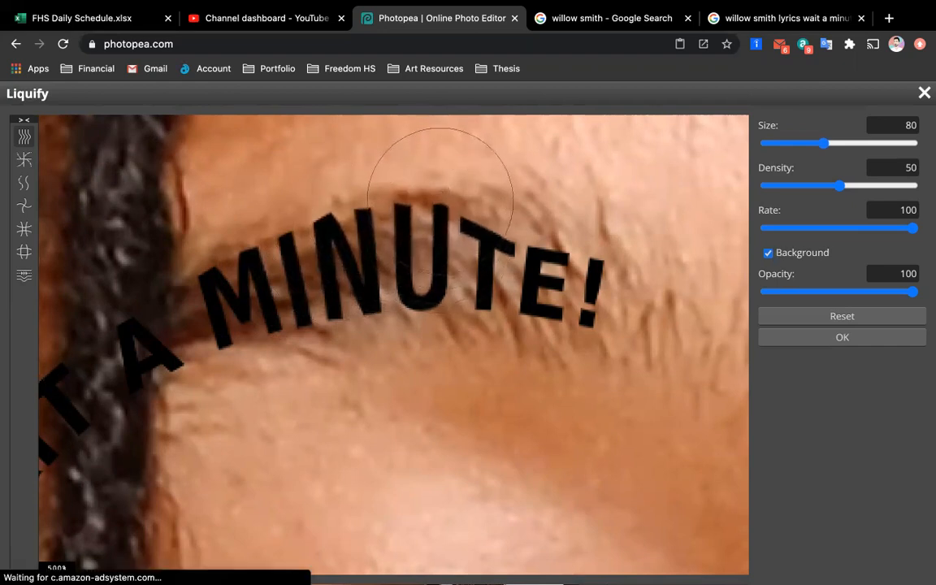
{"action": "left_click_drag", "start_coordinate": [508, 196], "coordinate": [514, 198]}
{"action": "mouse_move", "coordinate": [578, 245]}
{"action": "left_mouse_down"}
{"action": "mouse_move", "coordinate": [577, 209]}
{"action": "mouse_move", "coordinate": [603, 227]}
{"action": "left_mouse_up"}
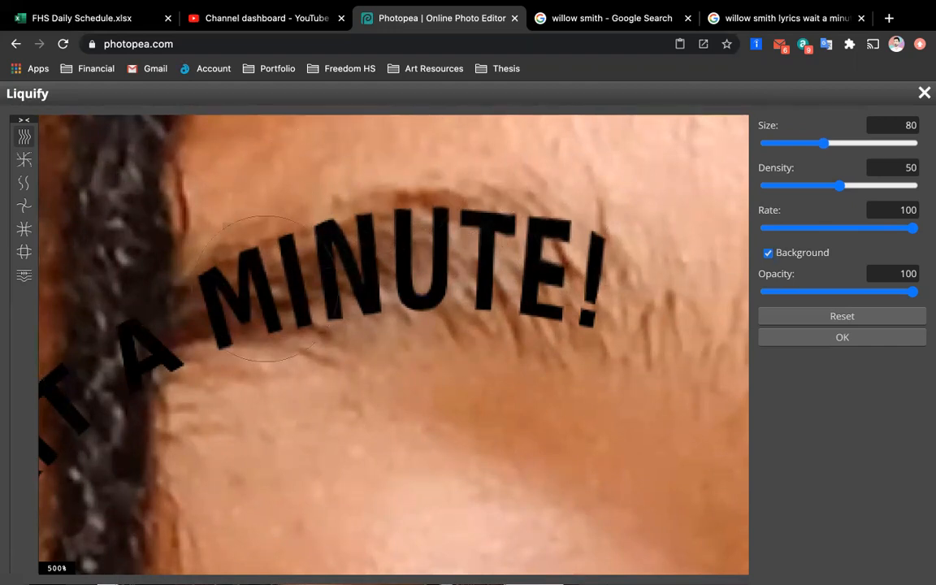
Check the reshaped eyebrow text against the whole face and apply the Liquify filter.
{"action": "scroll", "coordinate": [152, 311], "scroll_direction": "up", "scroll_amount": 3}
{"action": "scroll", "coordinate": [152, 310], "scroll_direction": "down", "scroll_amount": 7}
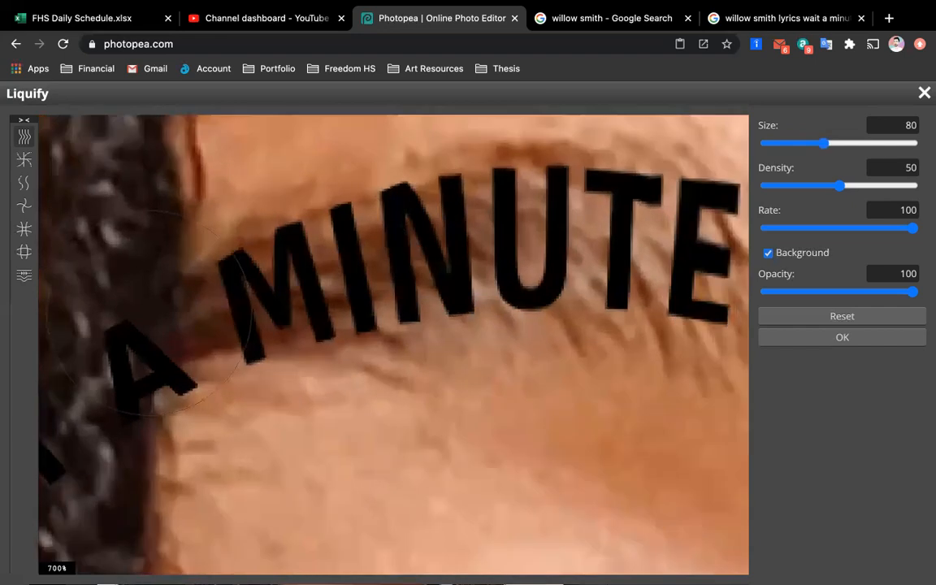
{"action": "scroll", "coordinate": [158, 309], "scroll_direction": "down", "scroll_amount": 2}
{"action": "scroll", "coordinate": [158, 308], "scroll_direction": "up", "scroll_amount": 2}
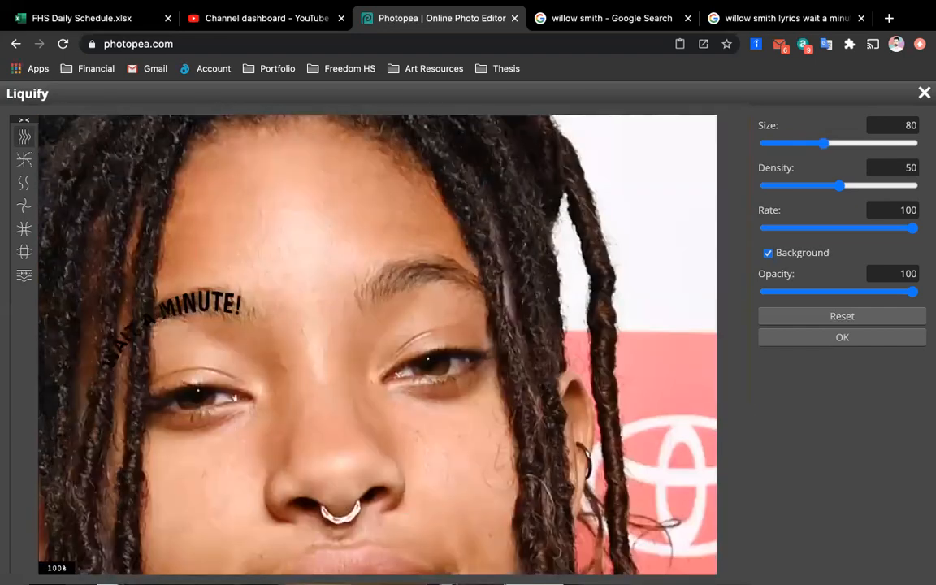
{"action": "left_click", "coordinate": [862, 337]}
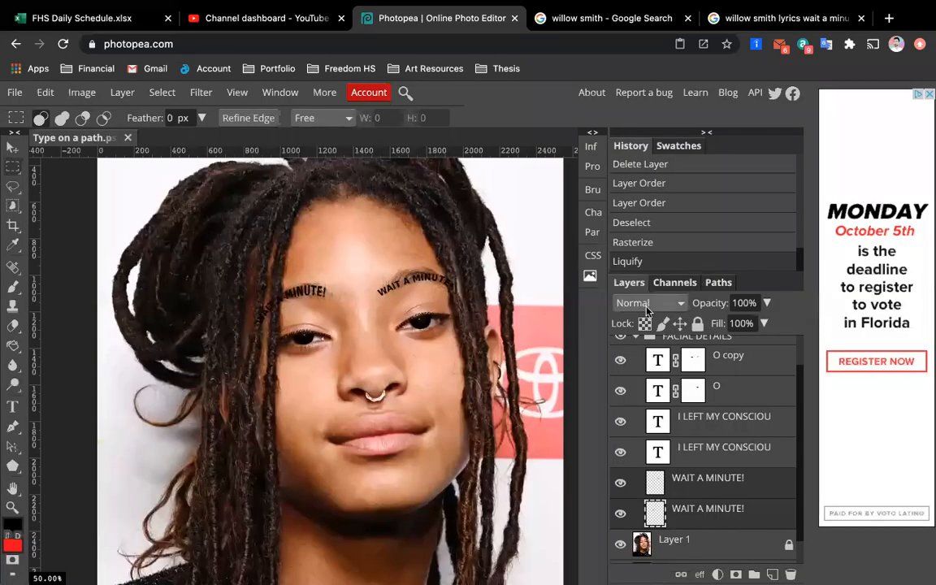
Hide the Layer 1 photo and examine the liquified eyebrow text beside the other lettering on the white background.
{"action": "left_click", "coordinate": [619, 549]}
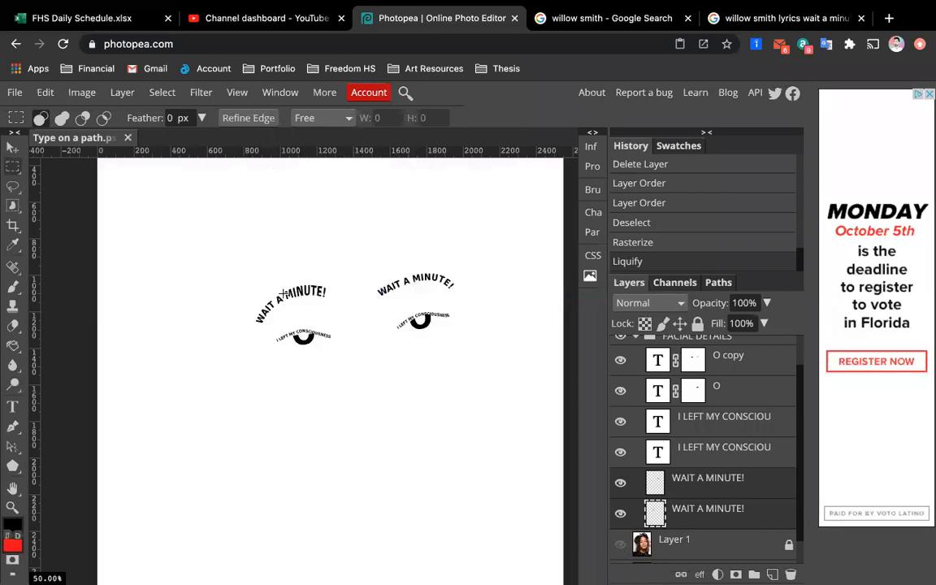
{"action": "scroll", "coordinate": [283, 294], "scroll_direction": "up", "scroll_amount": 3}
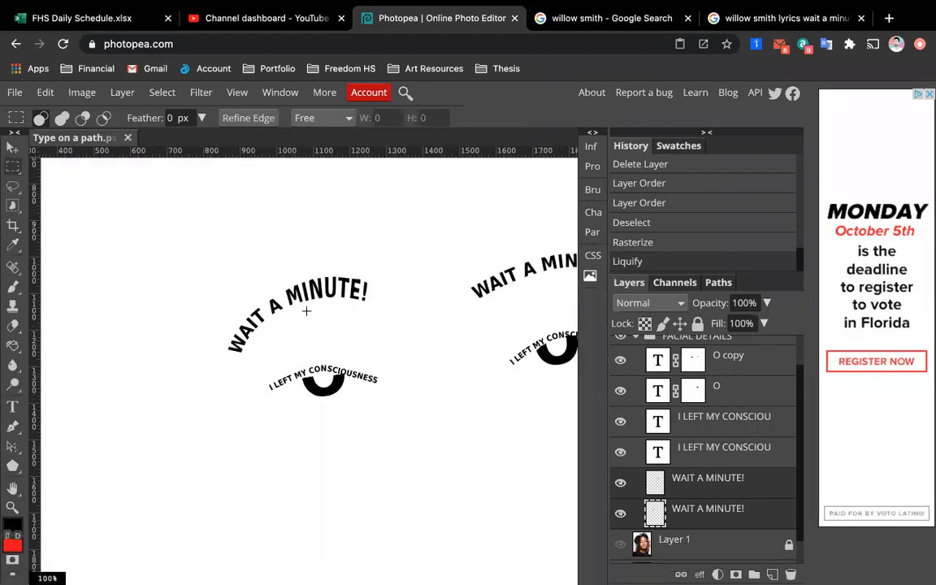
{"action": "scroll", "coordinate": [411, 317], "scroll_direction": "down", "scroll_amount": 1}
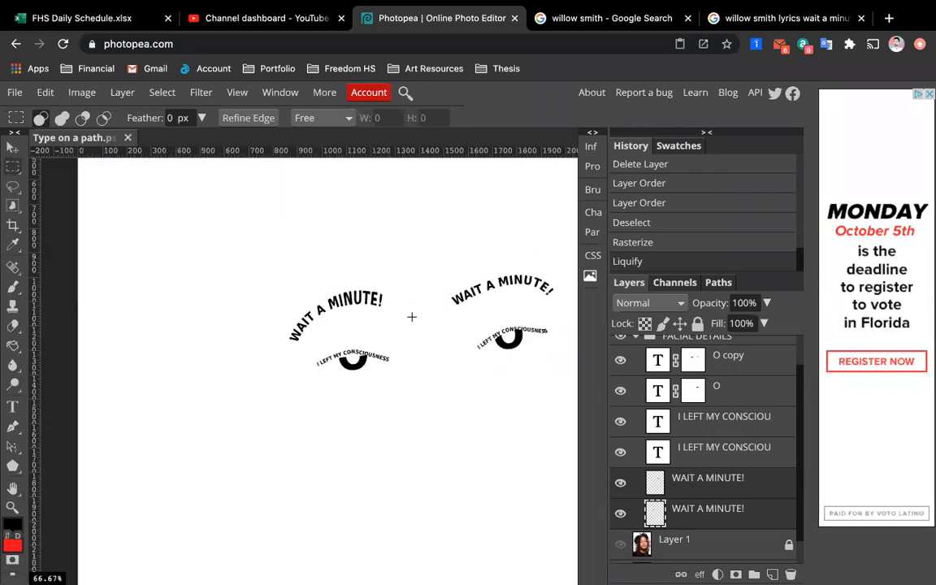
{"action": "scroll", "coordinate": [411, 317], "scroll_direction": "down", "scroll_amount": 1}
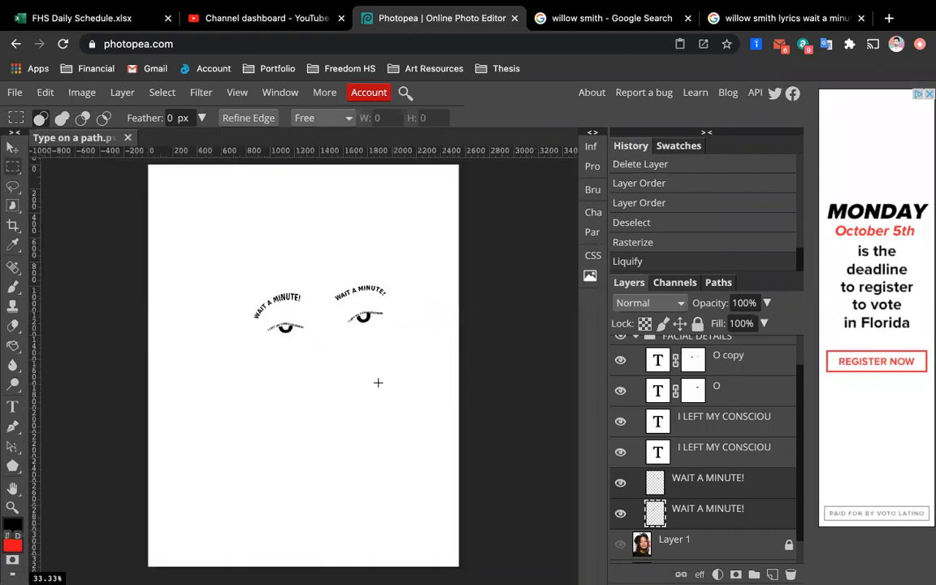
Collapse the FACIAL DETAILS group and show the Layer 1 photo again.
{"action": "scroll", "coordinate": [626, 455], "scroll_direction": "up", "scroll_amount": 1}
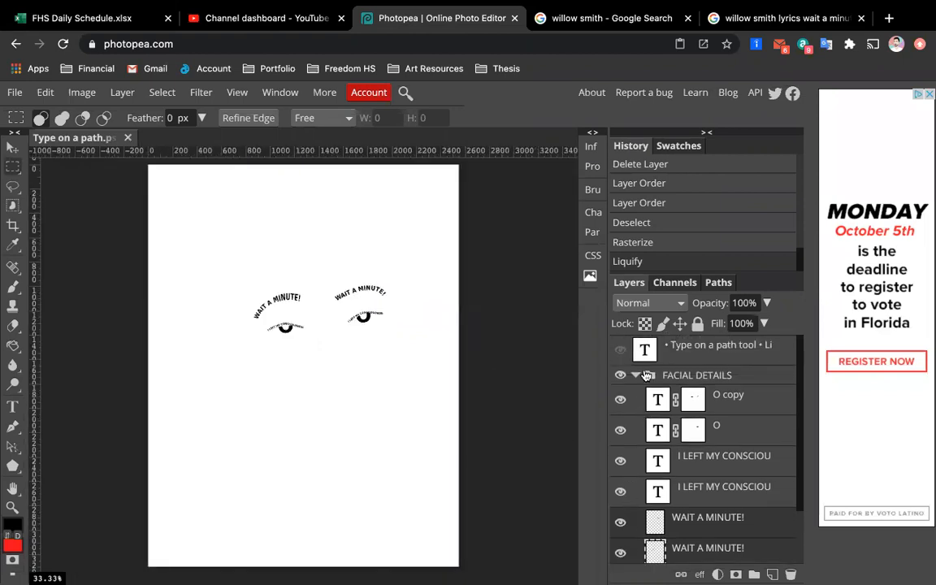
{"action": "left_click", "coordinate": [645, 374]}
{"action": "left_click", "coordinate": [621, 399]}
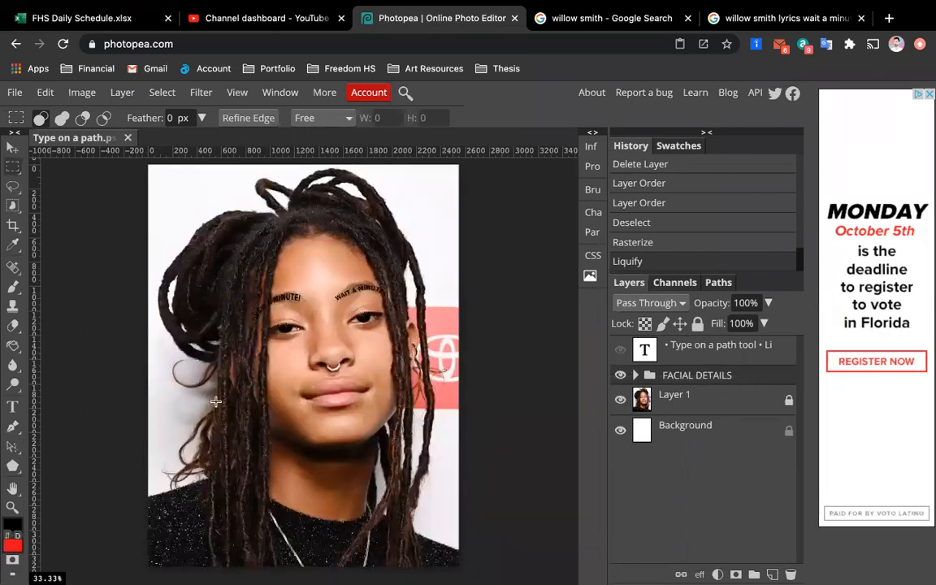
Add a new text layer reading "WILLOW" on the upper lip and commit it.
{"action": "scroll", "coordinate": [372, 368], "scroll_direction": "up", "scroll_amount": 1}
{"action": "scroll", "coordinate": [372, 368], "scroll_direction": "up", "scroll_amount": 1}
{"action": "scroll", "coordinate": [372, 368], "scroll_direction": "up", "scroll_amount": 1}
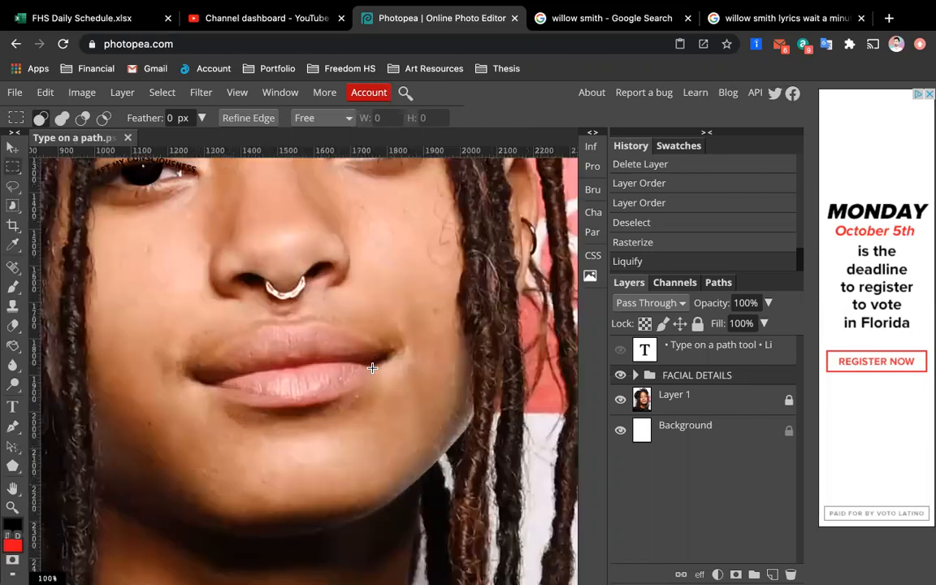
{"action": "left_click", "coordinate": [12, 406]}
{"action": "left_click", "coordinate": [252, 361]}
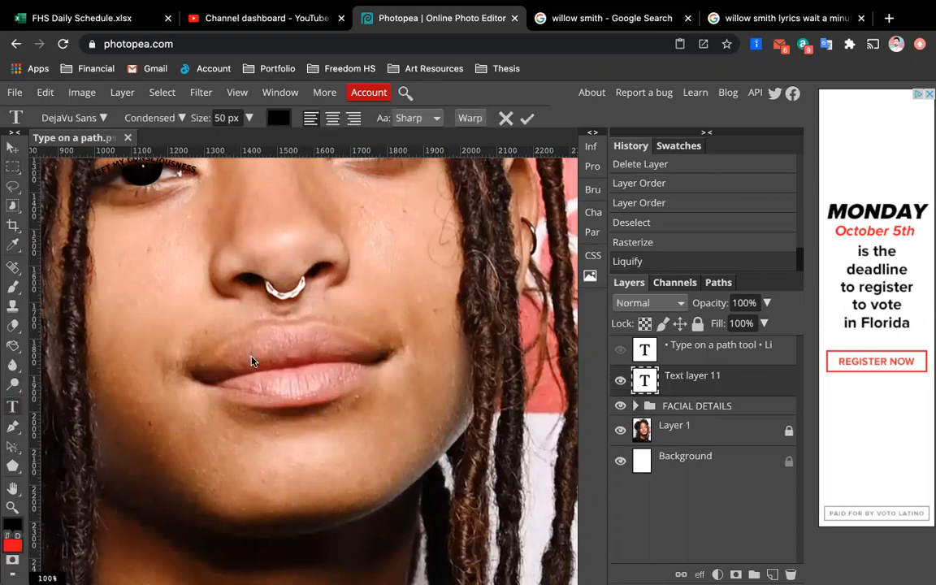
{"action": "type", "text": "WILLOW"}
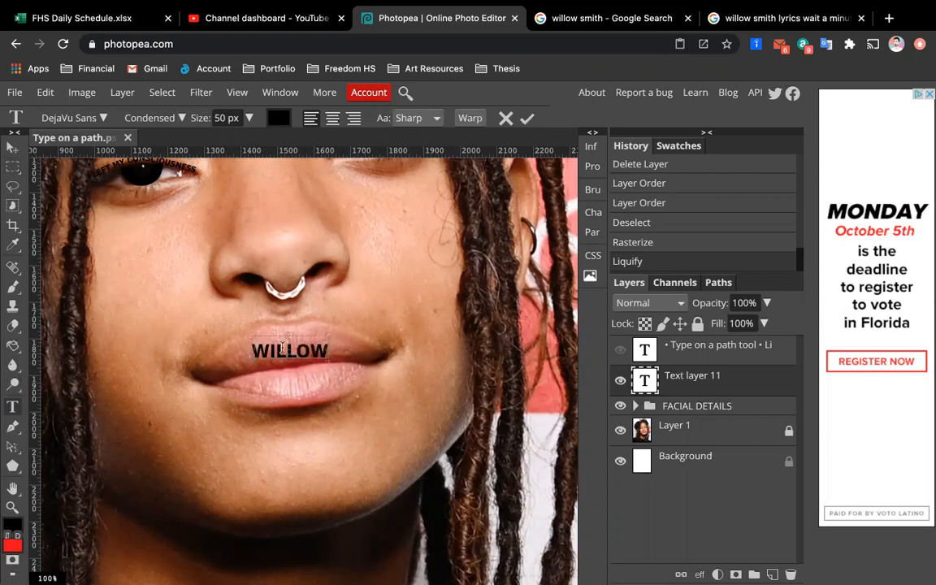
{"action": "key", "text": "ctrl+a"}
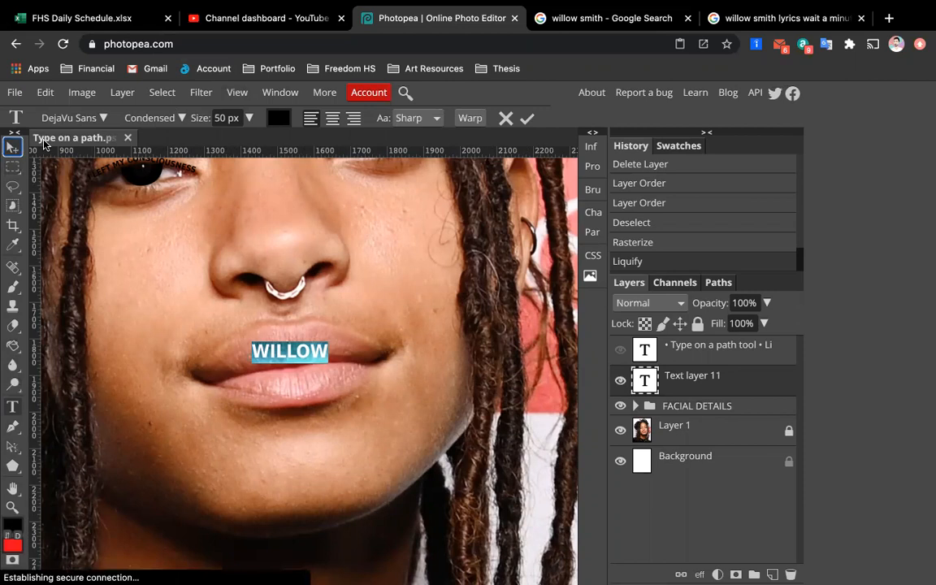
{"action": "left_click", "coordinate": [252, 338]}
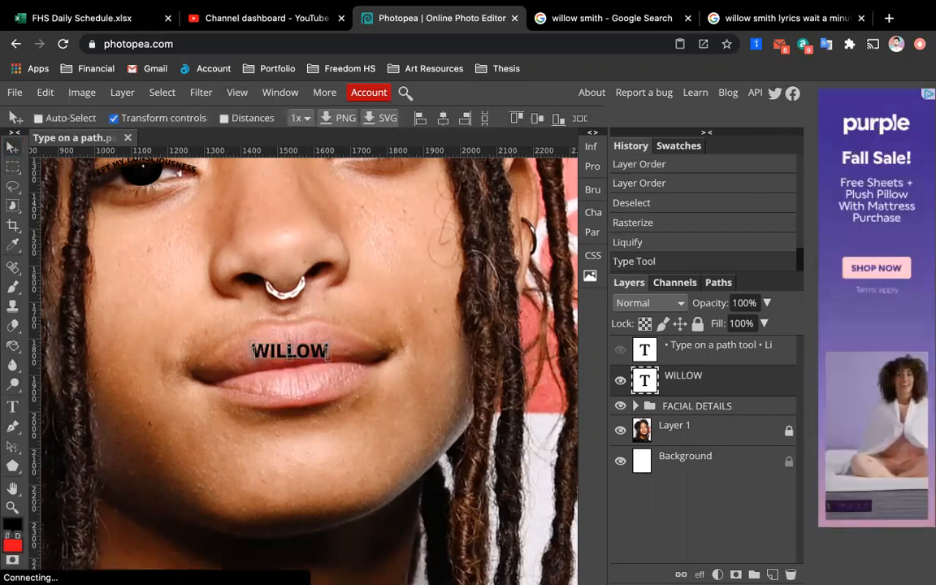
Free-transform the "WILLOW" text to about 250% size and -7.2° rotation so it spans the upper lip.
{"action": "key", "text": "ctrl+t"}
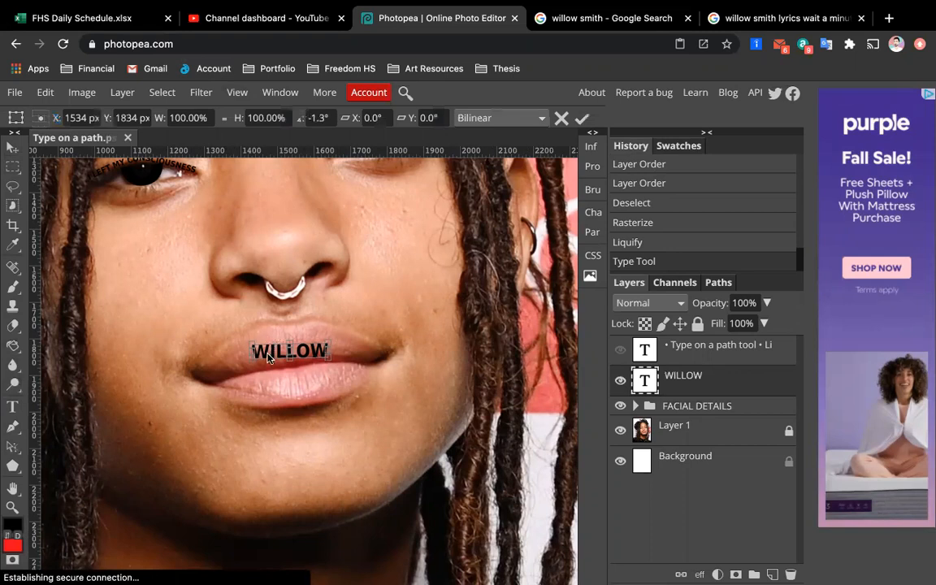
{"action": "left_click_drag", "start_coordinate": [268, 357], "coordinate": [427, 258]}
{"action": "left_click_drag", "start_coordinate": [360, 338], "coordinate": [312, 355]}
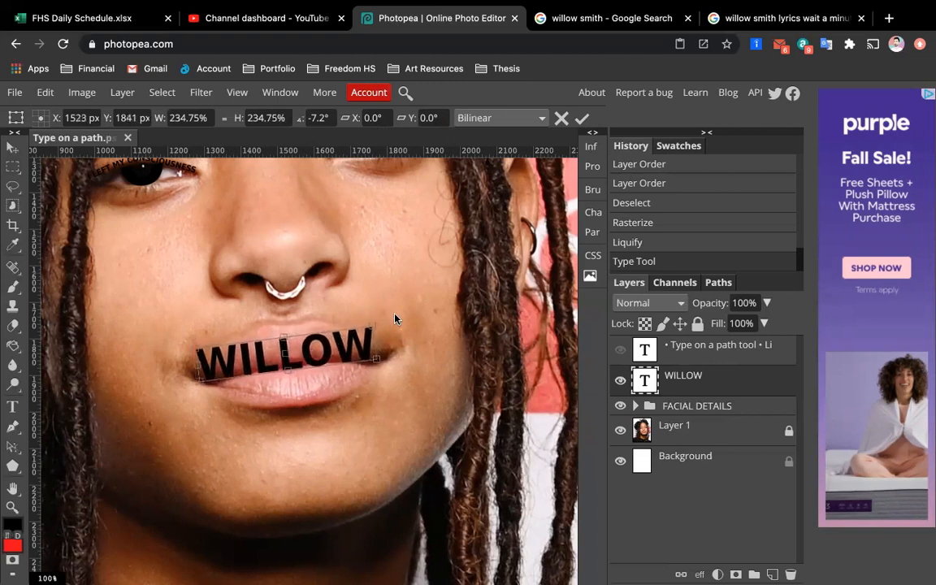
{"action": "left_click_drag", "start_coordinate": [373, 326], "coordinate": [355, 348]}
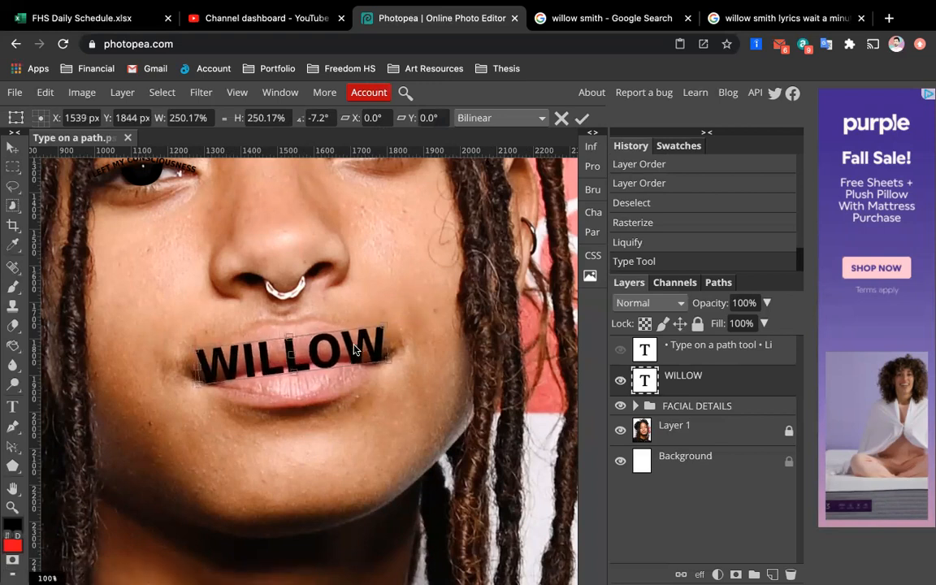
{"action": "key", "text": "Return"}
Nudge the enlarged "WILLOW" text slightly upward so it sits on the upper lip.
{"action": "key", "text": "Up"}
{"action": "key", "text": "Up"}
{"action": "key", "text": "Up"}
{"action": "key", "text": "Up"}
{"action": "key", "text": "Up"}
{"action": "key", "text": "Up"}
{"action": "key", "text": "Up"}
{"action": "key", "text": "Up"}
{"action": "key", "text": "Up"}
{"action": "key", "text": "Up"}
{"action": "key", "text": "Up"}
{"action": "key", "text": "Up"}
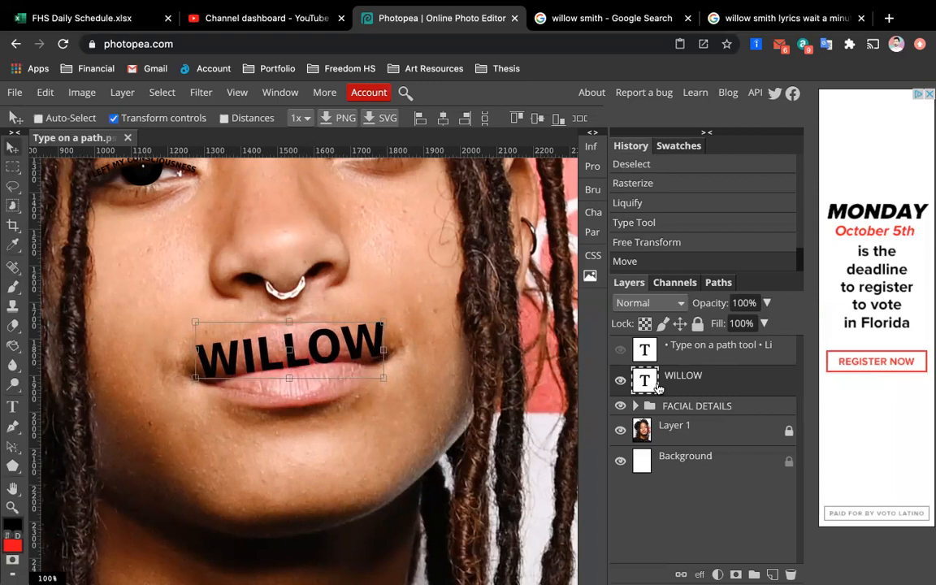
Rasterize the WILLOW text layer and open it in the Liquify filter.
{"action": "left_click", "coordinate": [200, 93]}
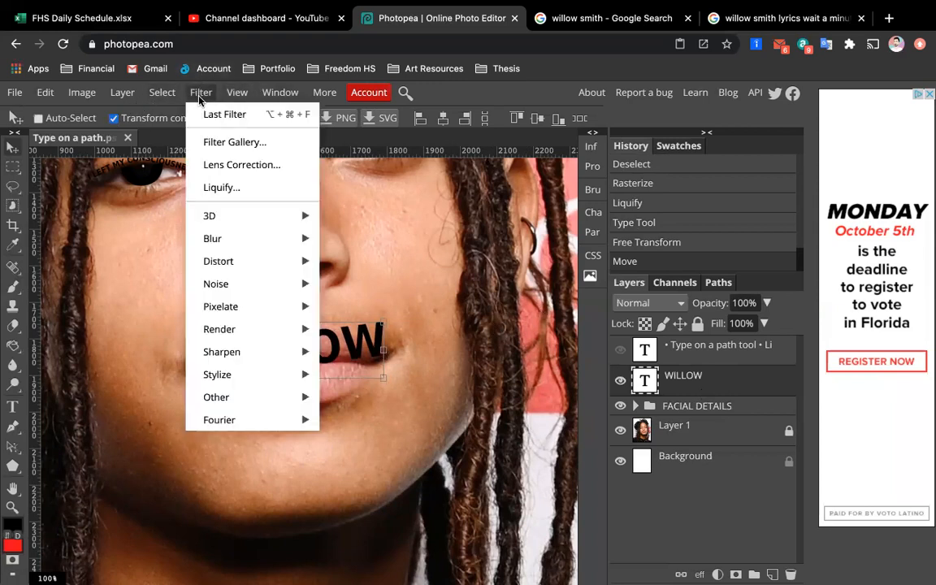
{"action": "left_click", "coordinate": [233, 185]}
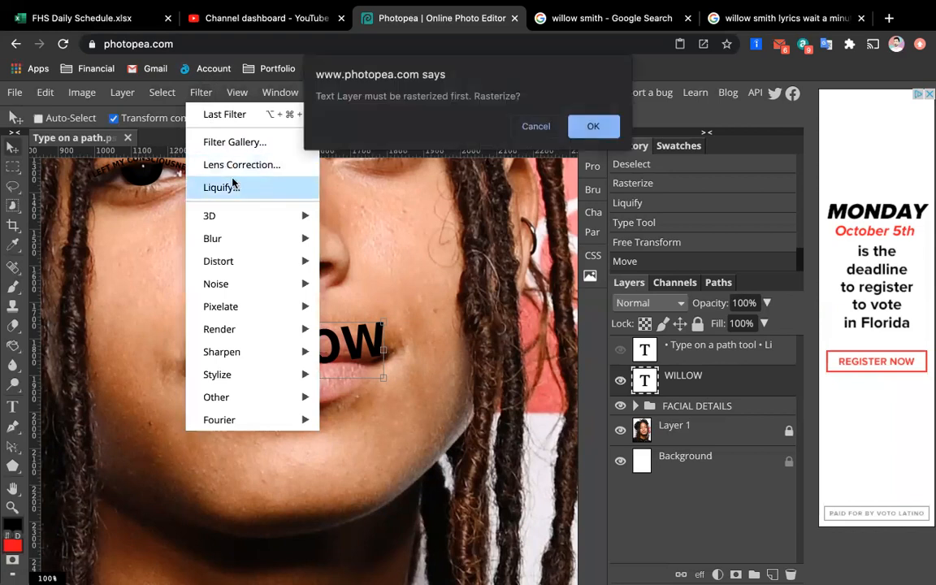
{"action": "left_click", "coordinate": [594, 130]}
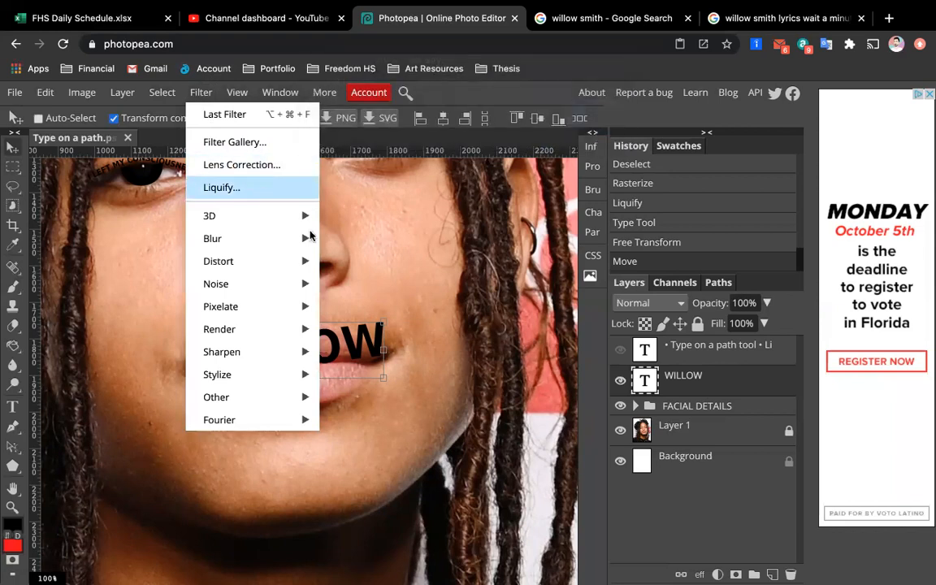
{"action": "left_click", "coordinate": [221, 186]}
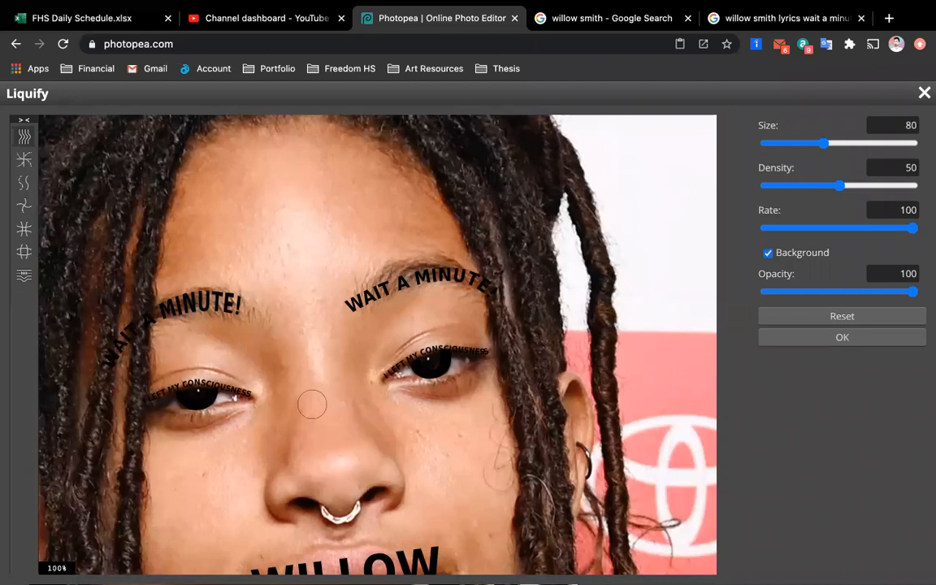
Warp the outer letters of "WILLOW" to the lip corners with a size 150 Liquify brush and apply the filter.
{"action": "scroll", "coordinate": [312, 404], "scroll_direction": "down", "scroll_amount": 3}
{"action": "scroll", "coordinate": [281, 419], "scroll_direction": "up", "scroll_amount": 3}
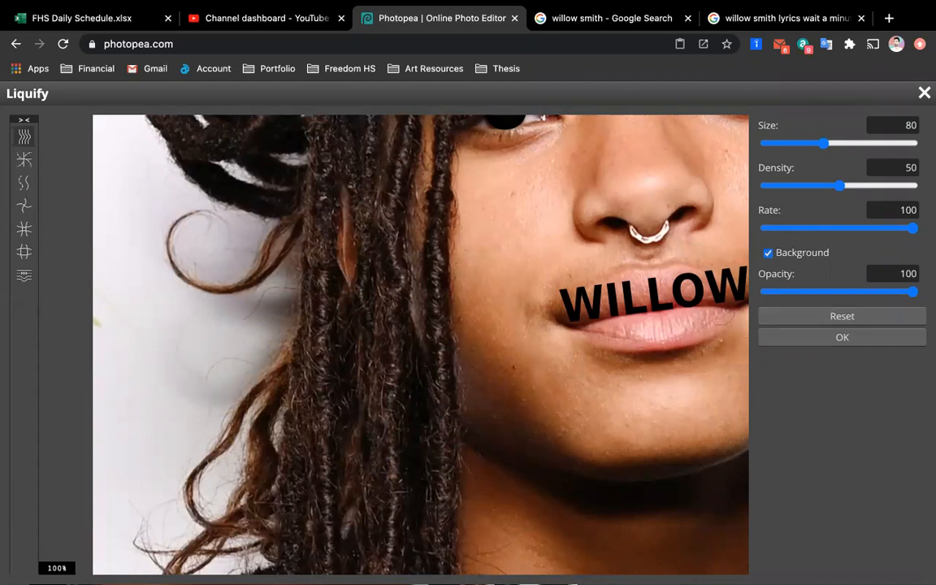
{"action": "key", "text": "bracketright"}
{"action": "key", "text": "bracketright"}
{"action": "key", "text": "bracketright"}
{"action": "key", "text": "bracketright"}
{"action": "key", "text": "bracketright"}
{"action": "key", "text": "bracketright"}
{"action": "key", "text": "bracketright"}
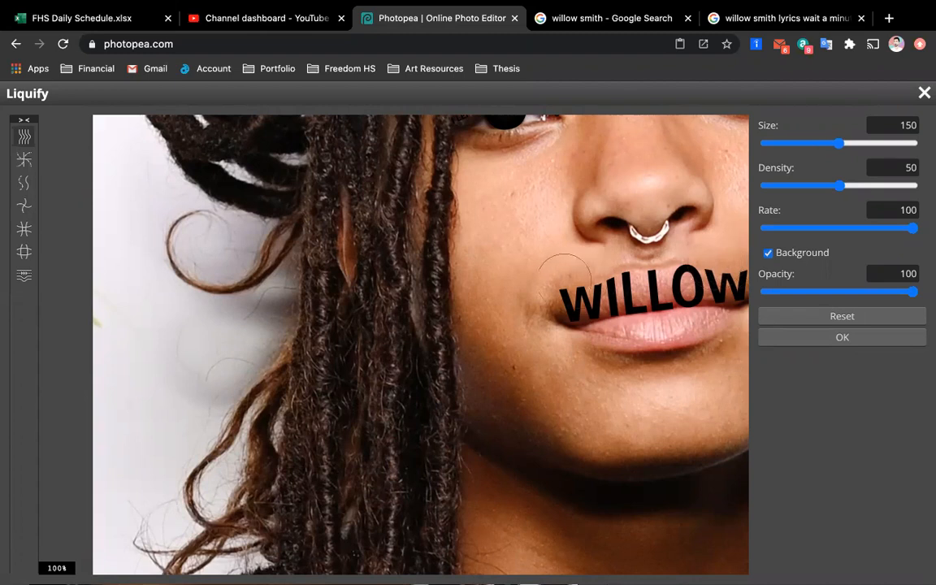
{"action": "left_click_drag", "start_coordinate": [562, 278], "coordinate": [563, 299]}
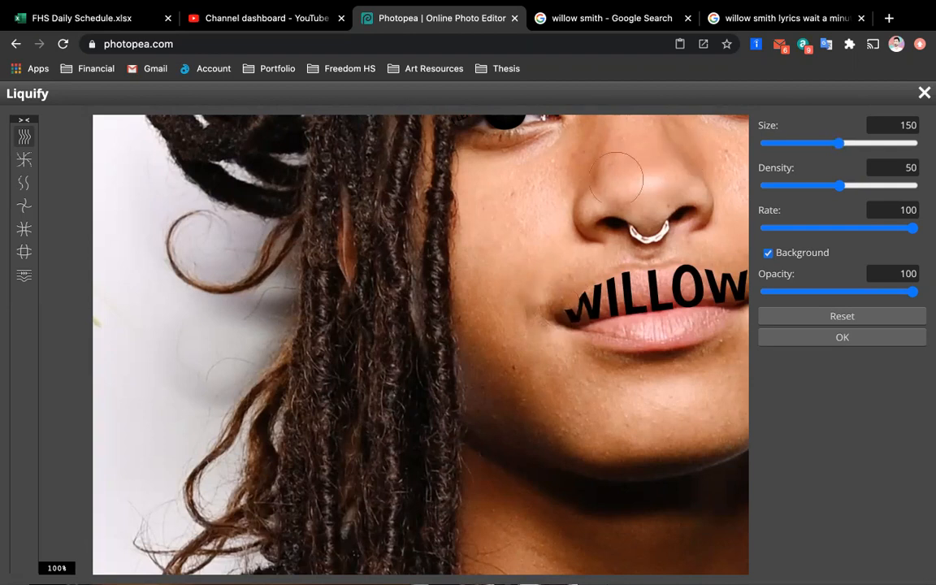
{"action": "scroll", "coordinate": [609, 237], "scroll_direction": "down", "scroll_amount": 3}
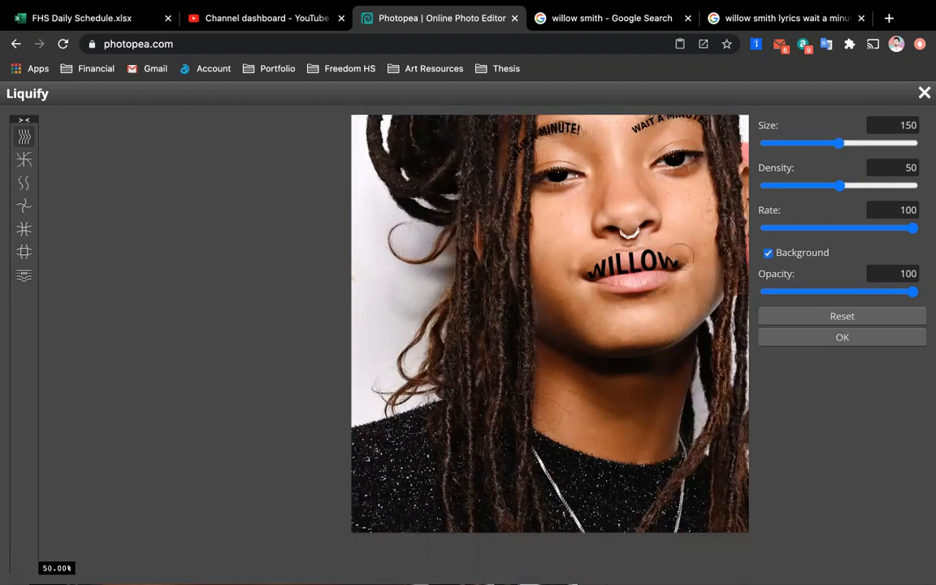
{"action": "left_click", "coordinate": [842, 336]}
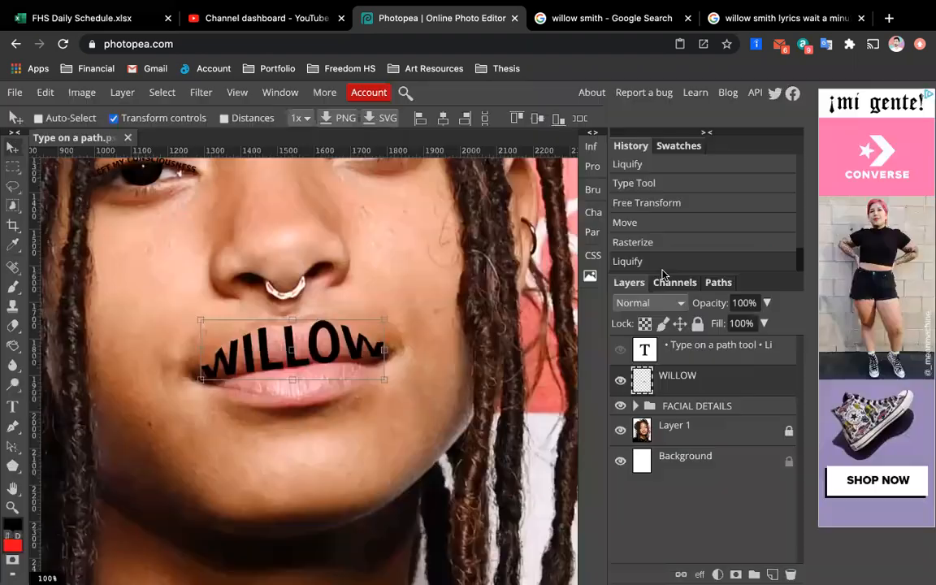
Hide the Layer 1 photo to examine the warped "WILLOW" with the eye and brow lettering, and show the photo again.
{"action": "left_click", "coordinate": [620, 435]}
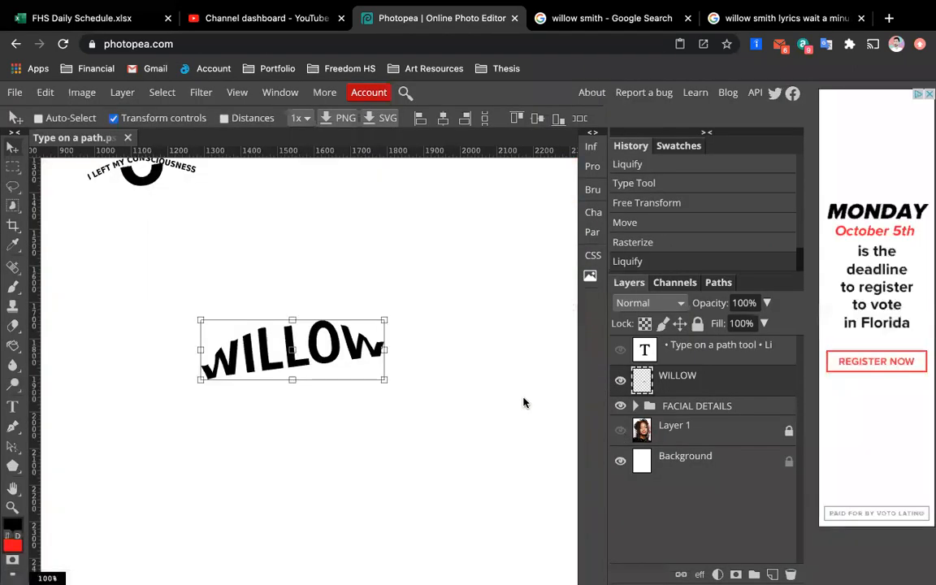
{"action": "scroll", "coordinate": [524, 404], "scroll_direction": "down", "scroll_amount": 3}
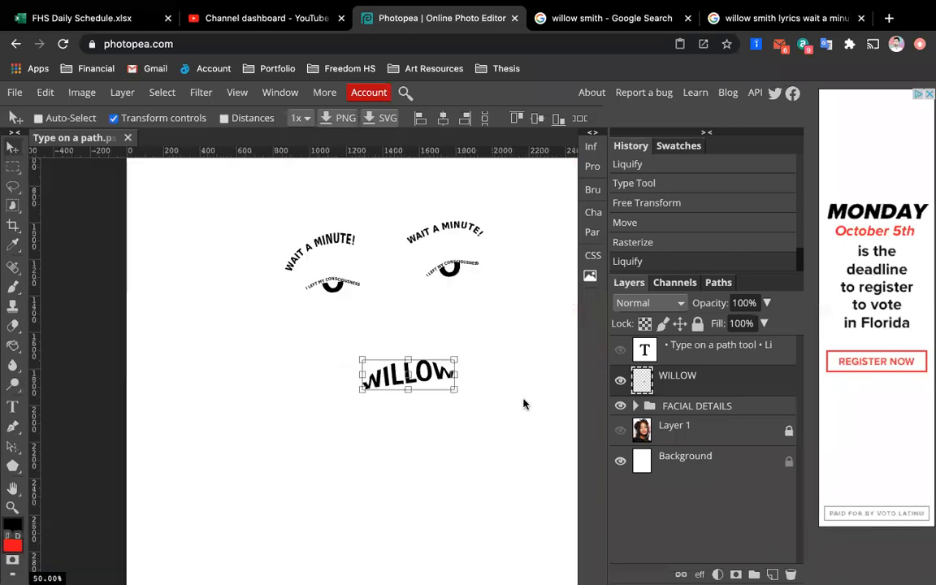
{"action": "left_click", "coordinate": [12, 166]}
{"action": "left_click", "coordinate": [263, 294]}
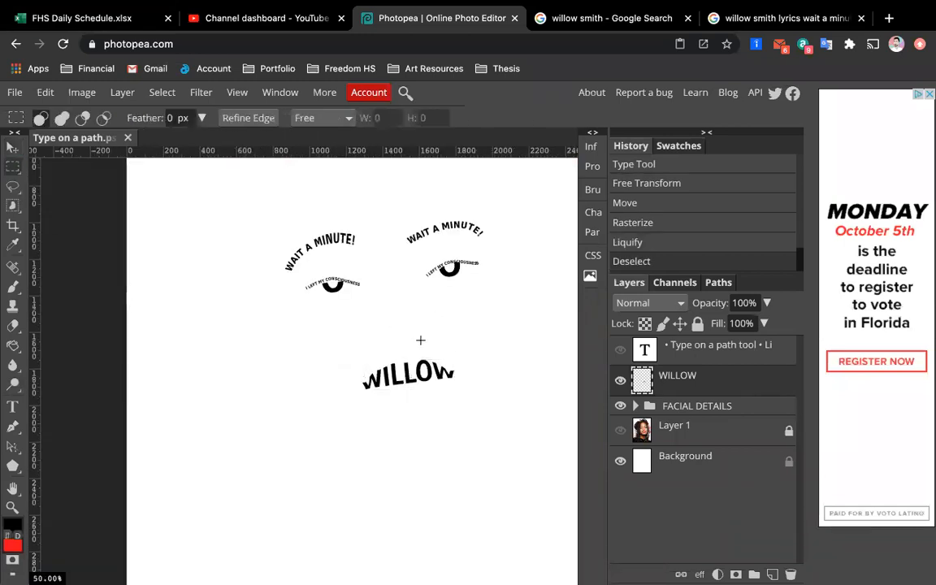
{"action": "left_click", "coordinate": [620, 431]}
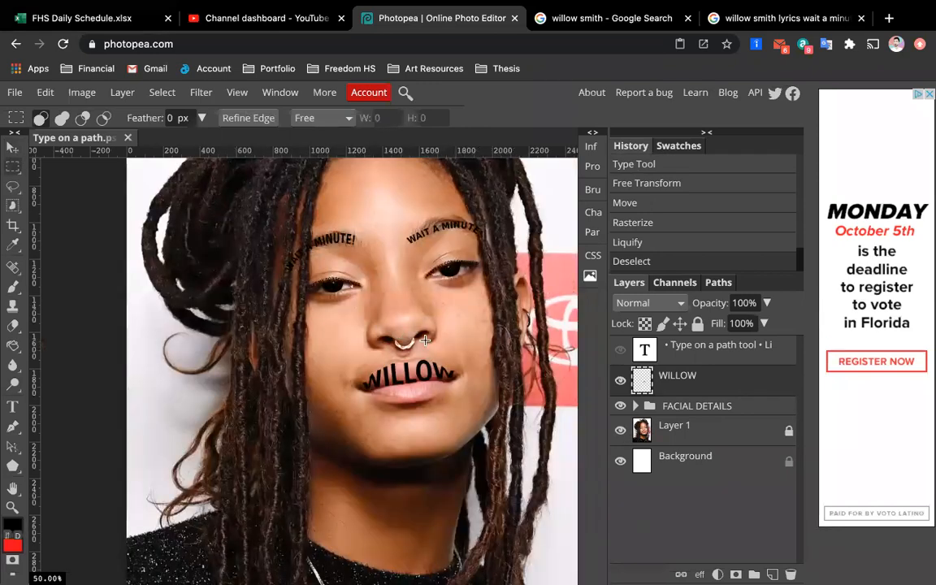
Add a new text layer reading "SMITH" just below the lower lip.
{"action": "scroll", "coordinate": [424, 340], "scroll_direction": "up", "scroll_amount": 1}
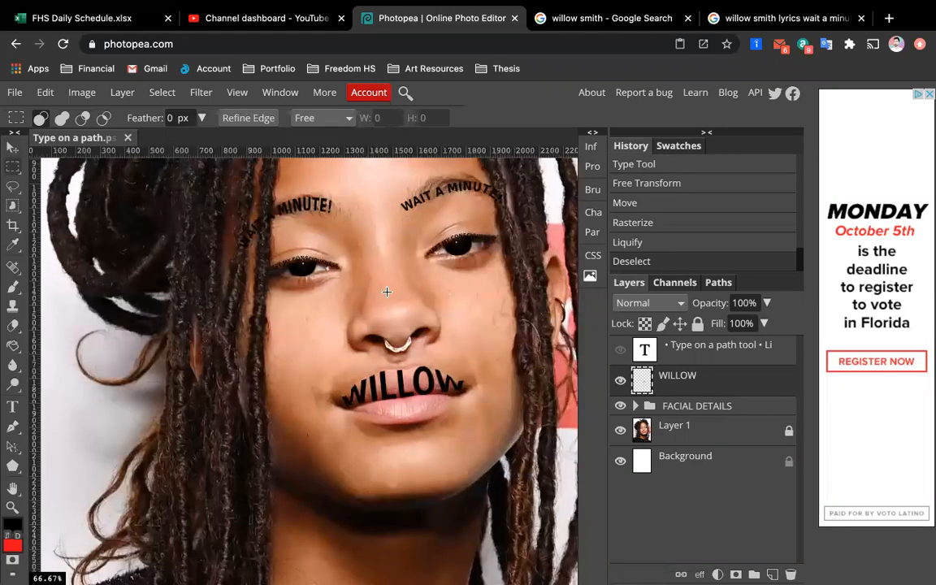
{"action": "scroll", "coordinate": [390, 306], "scroll_direction": "down", "scroll_amount": 1}
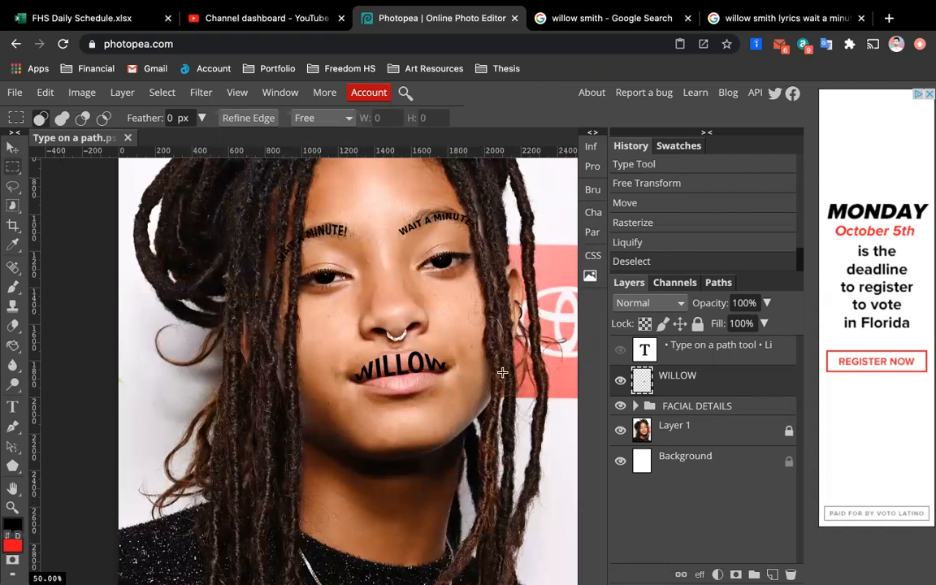
{"action": "key", "text": "ctrl+minus"}
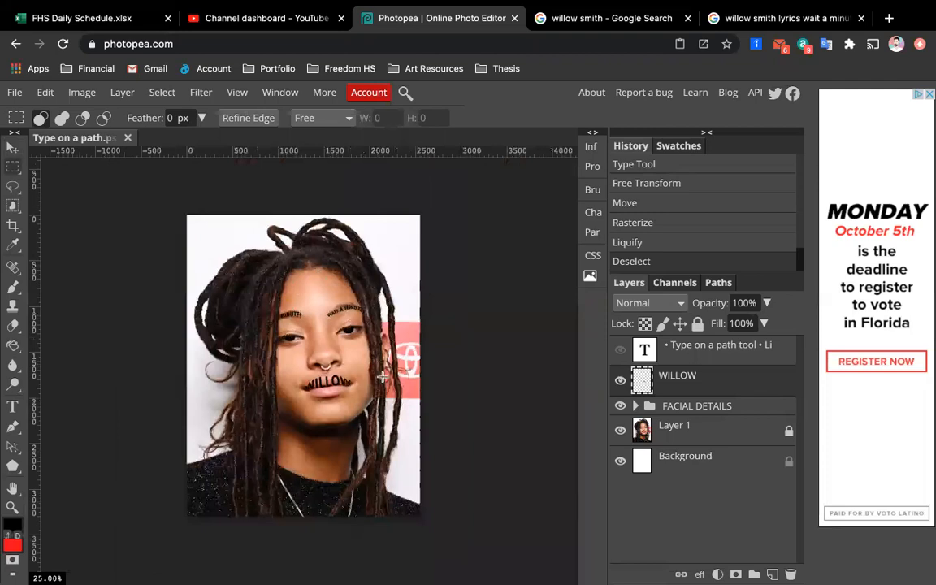
{"action": "key", "text": "ctrl+plus"}
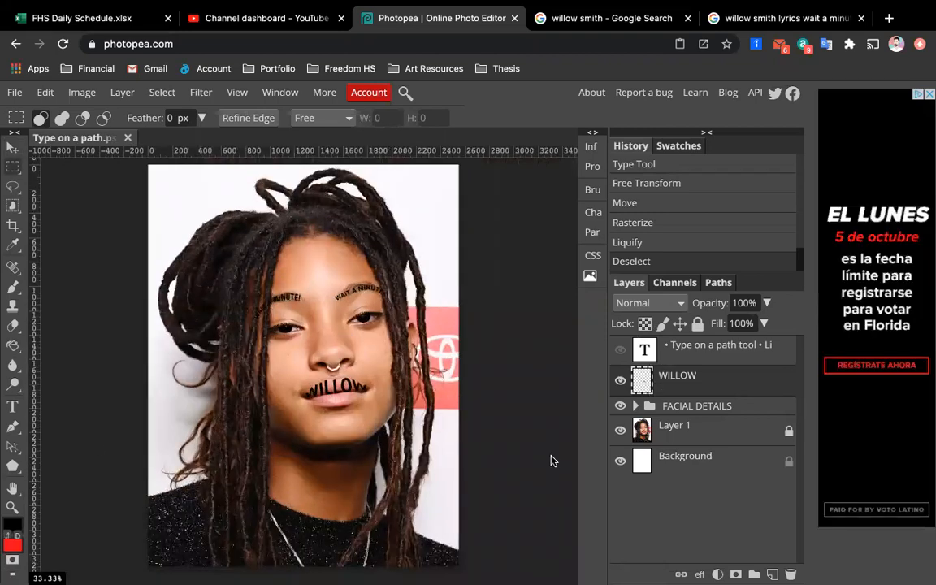
{"action": "left_click", "coordinate": [12, 406]}
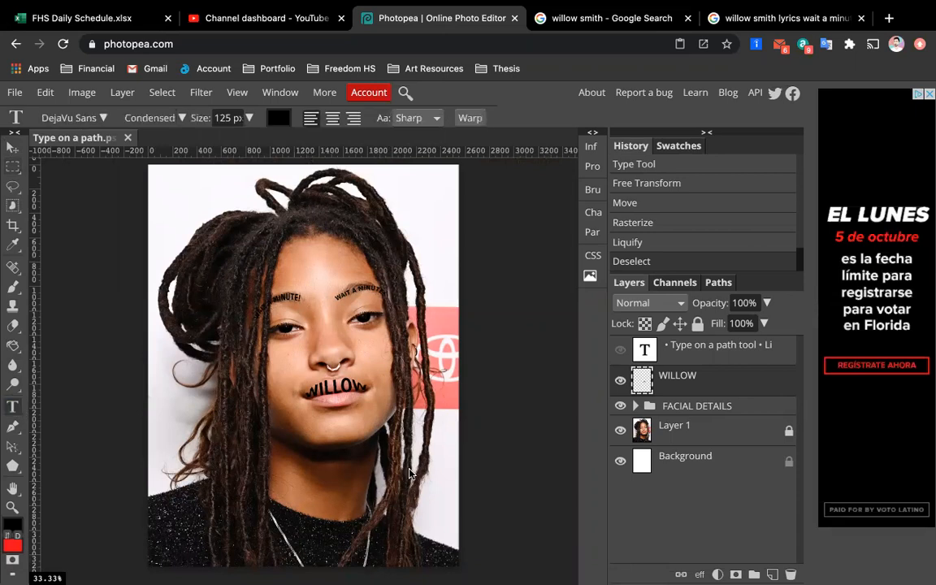
{"action": "left_click", "coordinate": [312, 423]}
{"action": "type", "text": "SMITH"}
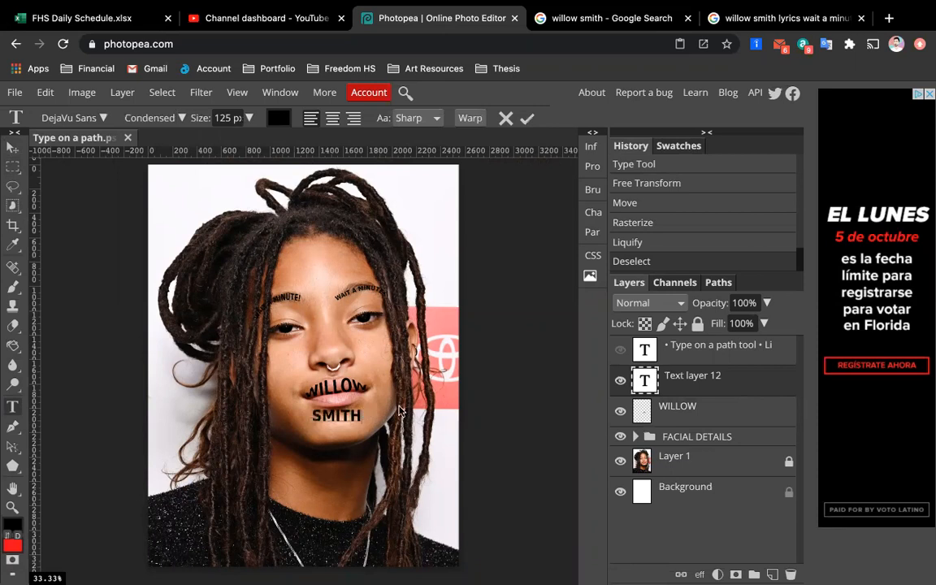
Set the font size of the "SMITH" text to 200 px.
{"action": "double_click", "coordinate": [342, 415]}
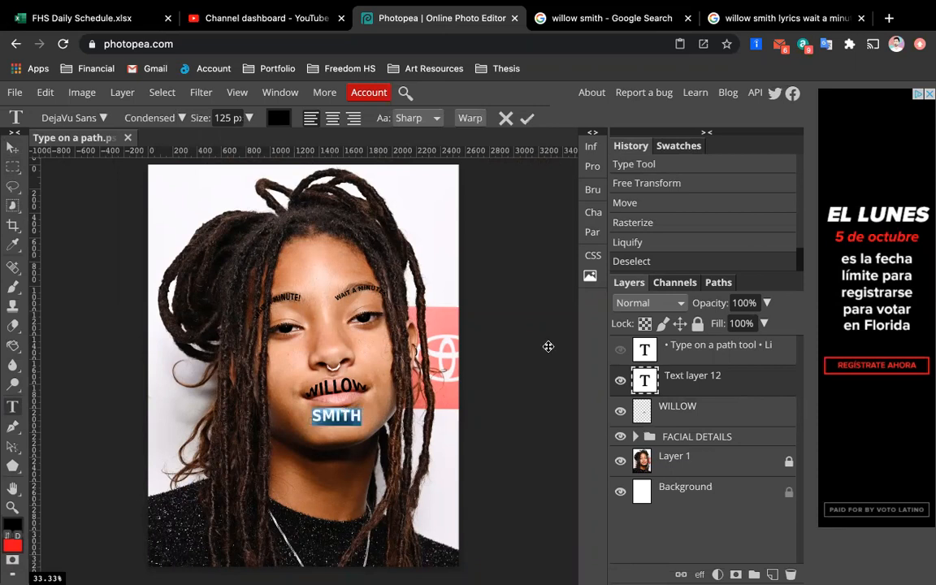
{"action": "left_click", "coordinate": [227, 119]}
{"action": "left_click", "coordinate": [353, 417]}
{"action": "double_click", "coordinate": [354, 416]}
{"action": "double_click", "coordinate": [224, 118]}
{"action": "type", "text": "200"}
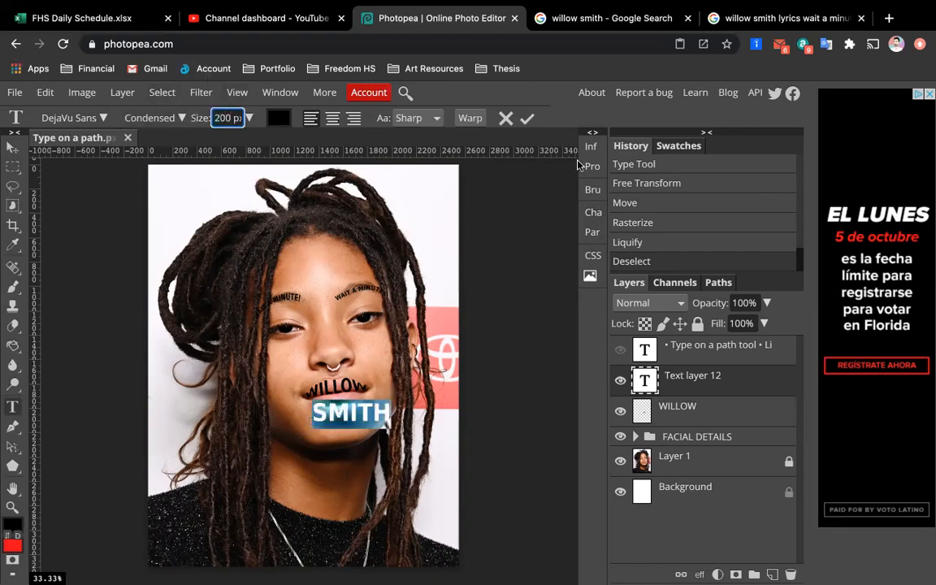
Tighten the tracking of the "SMITH" text to -131%.
{"action": "left_click", "coordinate": [592, 234]}
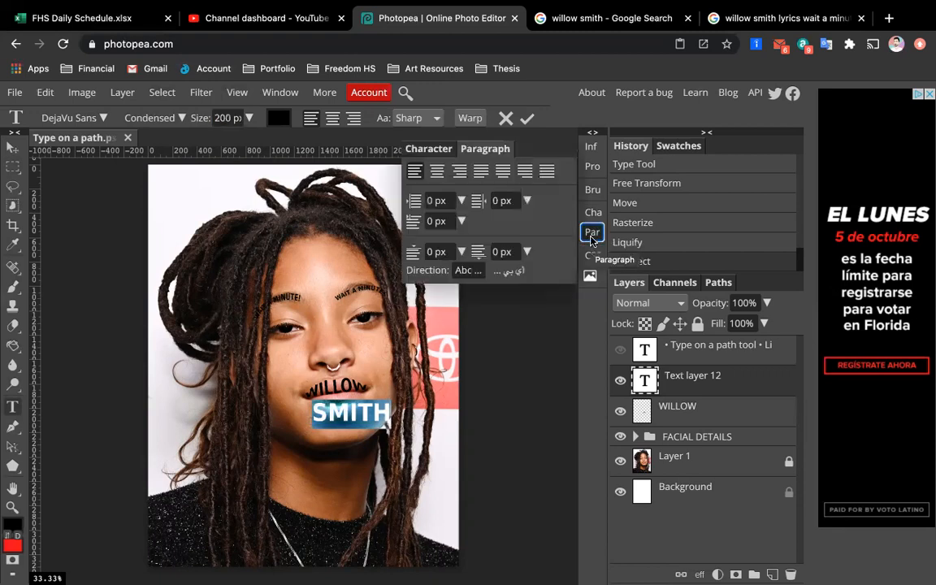
{"action": "left_click", "coordinate": [591, 214]}
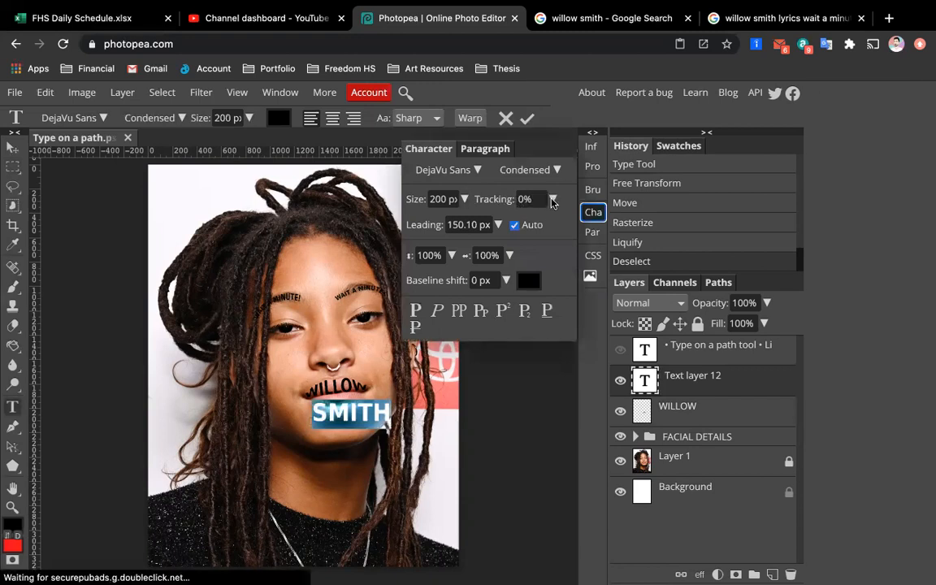
{"action": "left_click", "coordinate": [553, 199]}
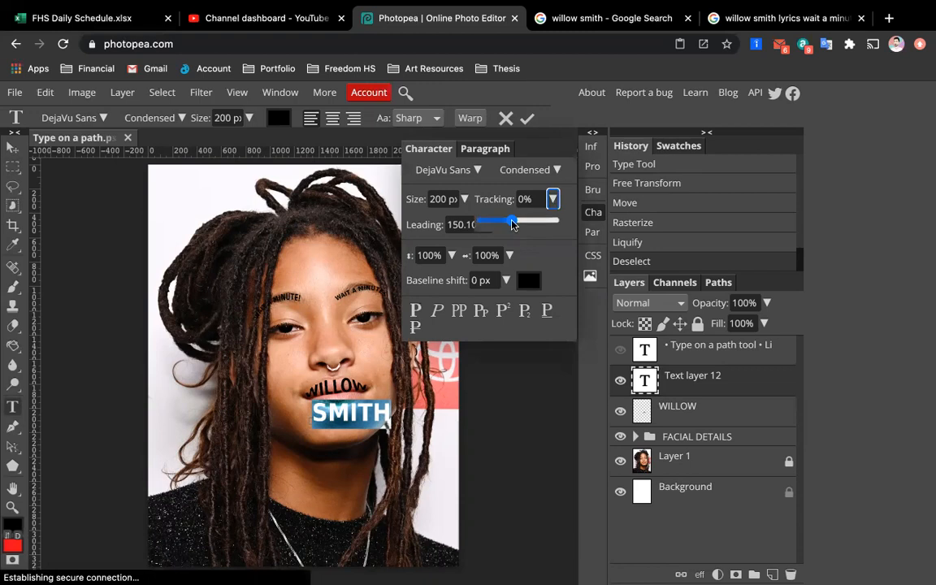
{"action": "mouse_move", "coordinate": [505, 223]}
{"action": "left_mouse_down"}
{"action": "mouse_move", "coordinate": [516, 225]}
{"action": "mouse_move", "coordinate": [508, 225]}
{"action": "left_mouse_up"}
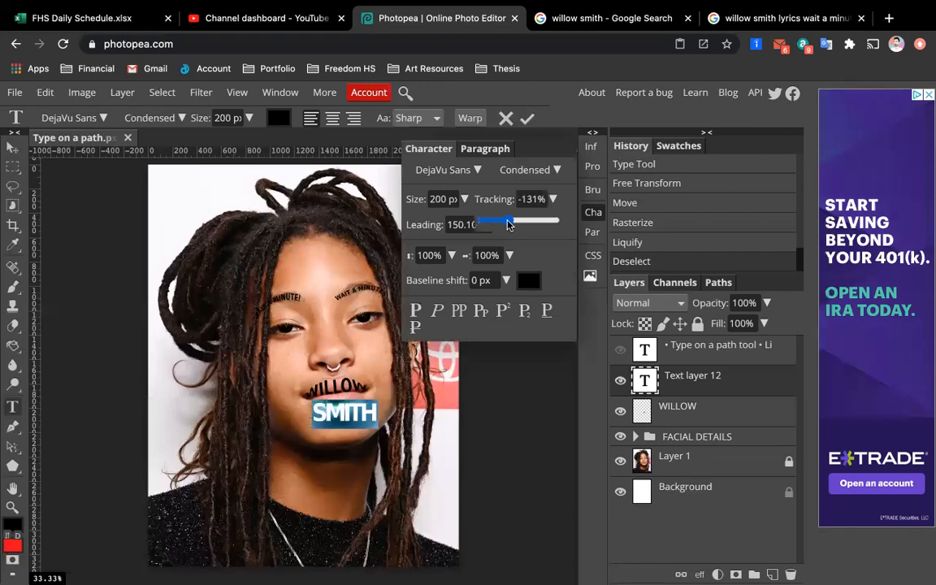
Set the "SMITH" text's vertical scale to 68% and its horizontal scale to 91%.
{"action": "left_click", "coordinate": [449, 257]}
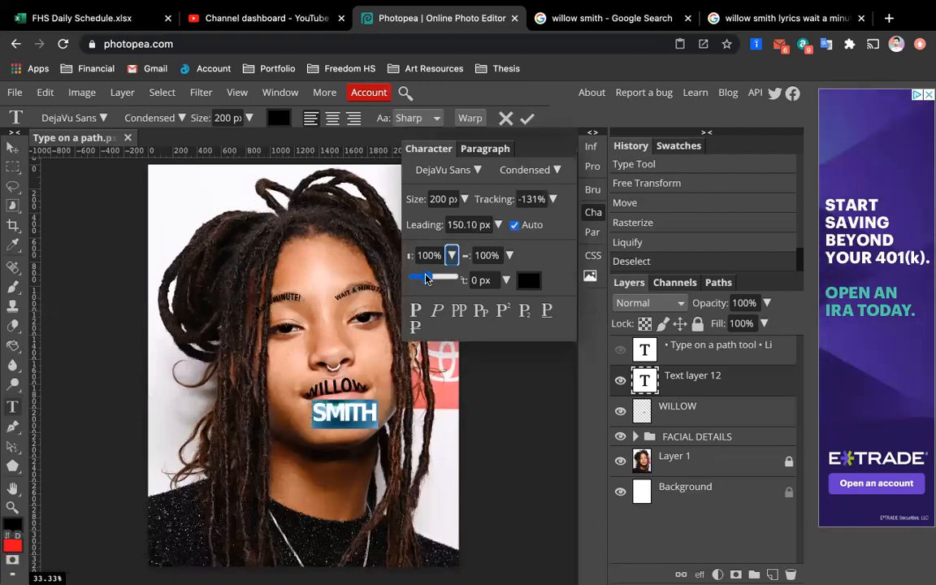
{"action": "left_click_drag", "start_coordinate": [425, 279], "coordinate": [421, 279]}
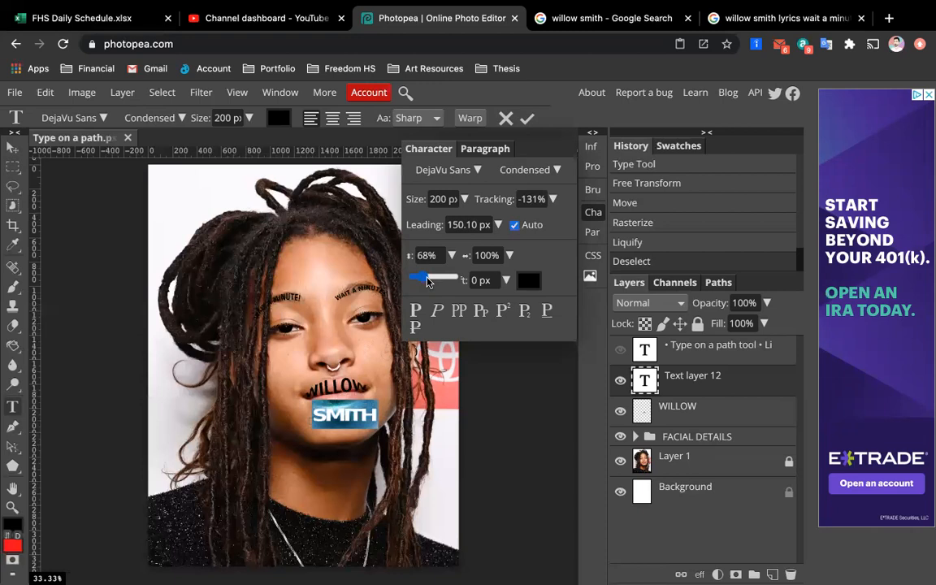
{"action": "left_click", "coordinate": [508, 255]}
{"action": "left_click_drag", "start_coordinate": [481, 278], "coordinate": [479, 279]}
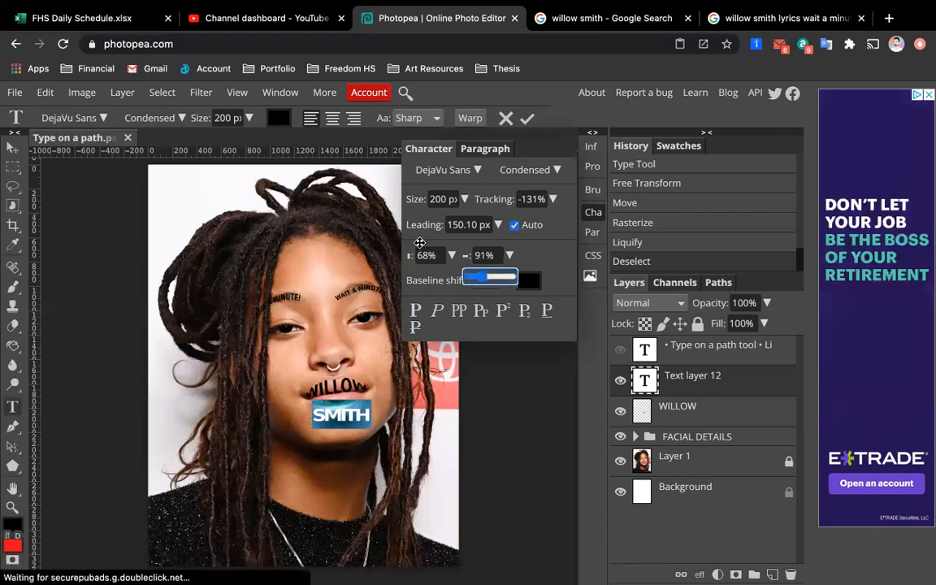
{"action": "left_click", "coordinate": [593, 215]}
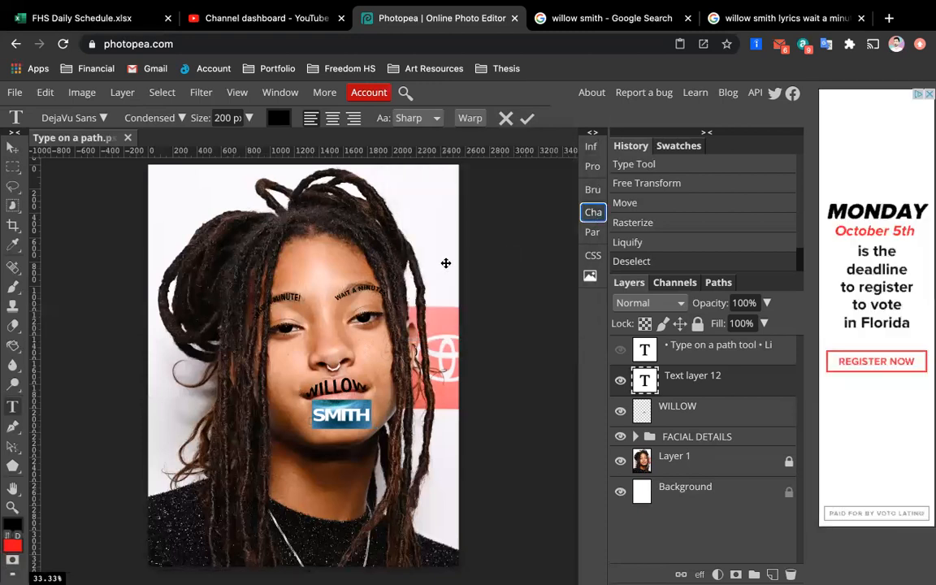
Move the "SMITH" text onto the lower lip, rotate it -5.2°, and tilt it by a further -2.0°.
{"action": "left_click", "coordinate": [13, 147]}
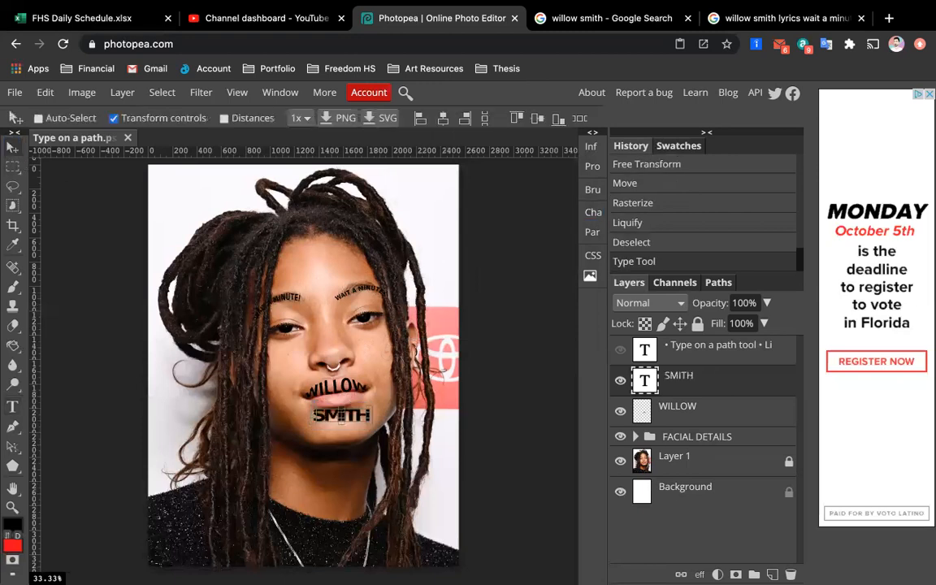
{"action": "key", "text": "alt+super+t"}
{"action": "left_click_drag", "start_coordinate": [377, 409], "coordinate": [350, 405]}
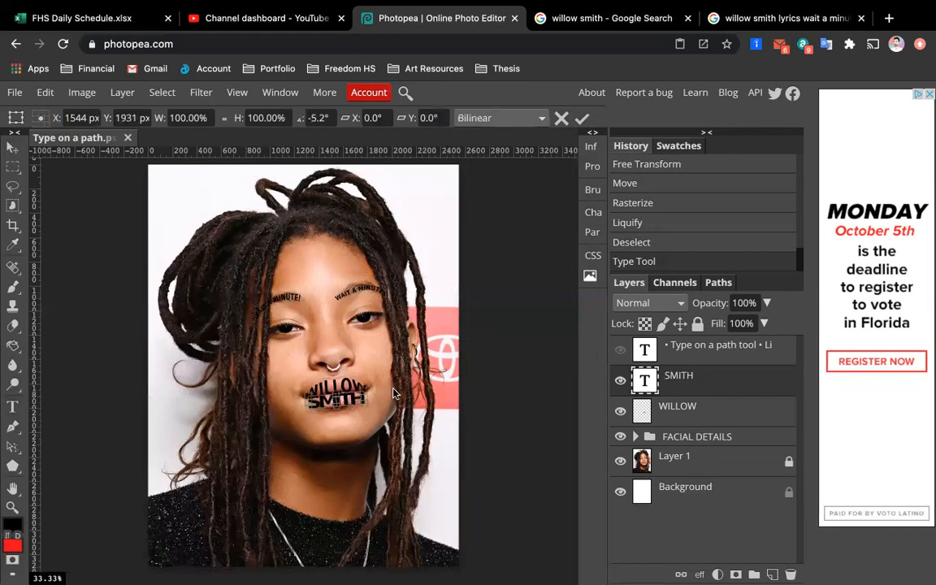
{"action": "scroll", "coordinate": [393, 393], "scroll_direction": "up", "scroll_amount": 2}
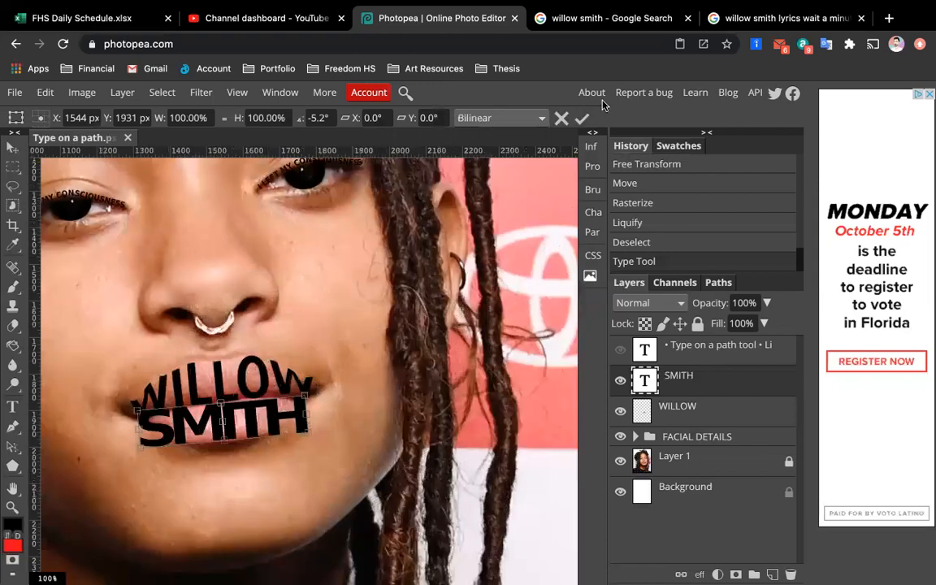
{"action": "key", "text": "Return"}
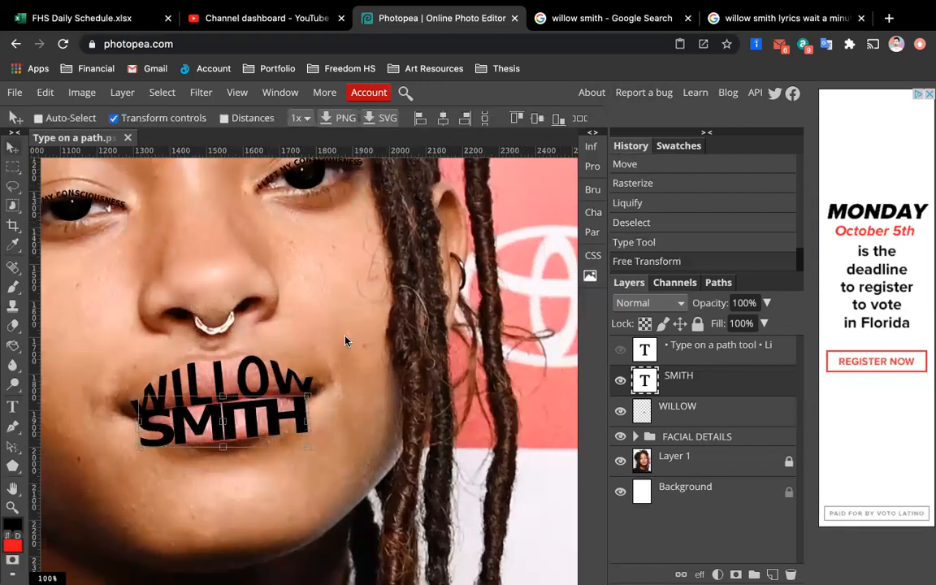
{"action": "key", "text": "ctrl+t"}
{"action": "left_click_drag", "start_coordinate": [337, 392], "coordinate": [335, 393]}
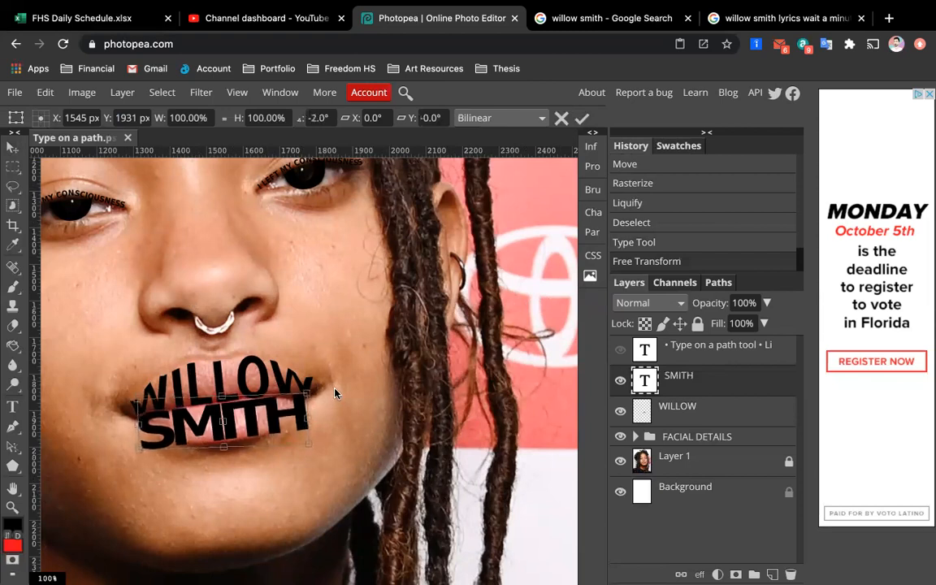
Rasterize the "SMITH" layer and liquify its letters with the 150 px brush to follow the lower lip's curve.
{"action": "left_click", "coordinate": [202, 95]}
{"action": "left_click", "coordinate": [220, 188]}
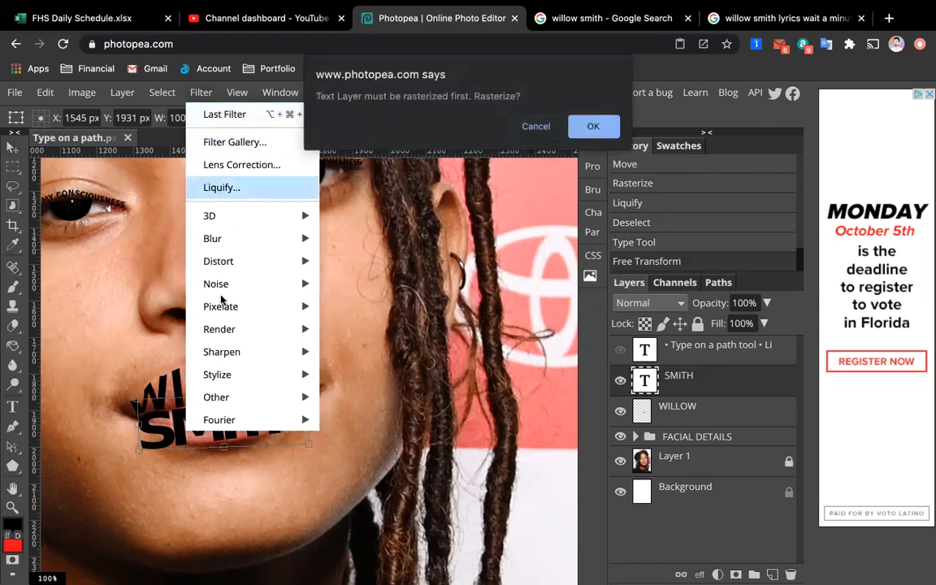
{"action": "left_click", "coordinate": [594, 127]}
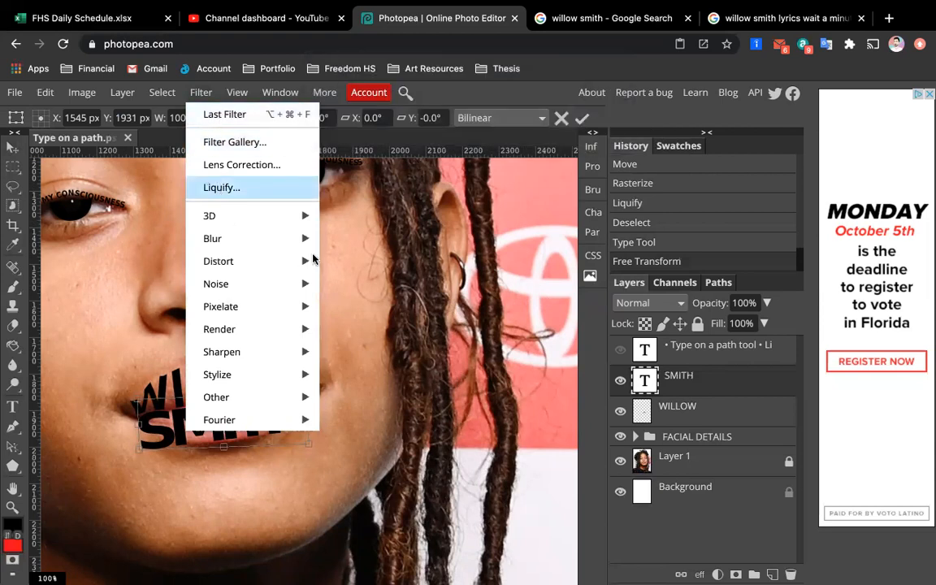
{"action": "left_click", "coordinate": [221, 188]}
{"action": "scroll", "coordinate": [674, 244], "scroll_direction": "up", "scroll_amount": 2}
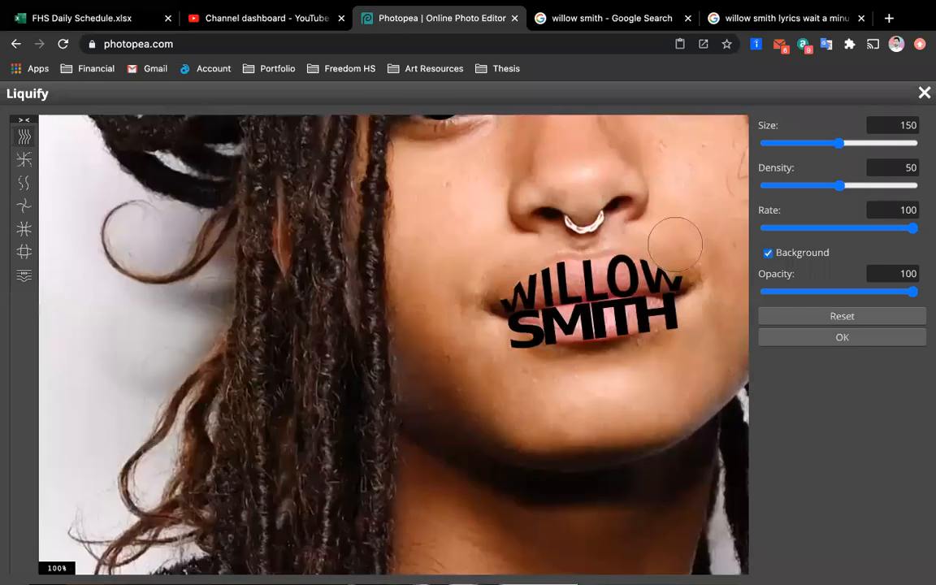
{"action": "mouse_move", "coordinate": [656, 430]}
{"action": "left_mouse_down"}
{"action": "mouse_move", "coordinate": [638, 358]}
{"action": "mouse_move", "coordinate": [666, 346]}
{"action": "mouse_move", "coordinate": [665, 353]}
{"action": "mouse_move", "coordinate": [613, 341]}
{"action": "mouse_move", "coordinate": [579, 359]}
{"action": "mouse_move", "coordinate": [507, 341]}
{"action": "mouse_move", "coordinate": [559, 380]}
{"action": "mouse_move", "coordinate": [498, 378]}
{"action": "mouse_move", "coordinate": [431, 358]}
{"action": "mouse_move", "coordinate": [467, 358]}
{"action": "mouse_move", "coordinate": [443, 353]}
{"action": "mouse_move", "coordinate": [430, 378]}
{"action": "mouse_move", "coordinate": [415, 358]}
{"action": "mouse_move", "coordinate": [321, 366]}
{"action": "mouse_move", "coordinate": [349, 392]}
{"action": "mouse_move", "coordinate": [333, 390]}
{"action": "mouse_move", "coordinate": [325, 406]}
{"action": "mouse_move", "coordinate": [378, 414]}
{"action": "mouse_move", "coordinate": [325, 402]}
{"action": "mouse_move", "coordinate": [337, 439]}
{"action": "mouse_move", "coordinate": [329, 429]}
{"action": "mouse_move", "coordinate": [349, 453]}
{"action": "mouse_move", "coordinate": [325, 388]}
{"action": "mouse_move", "coordinate": [366, 452]}
{"action": "mouse_move", "coordinate": [345, 447]}
{"action": "mouse_move", "coordinate": [341, 435]}
{"action": "mouse_move", "coordinate": [383, 441]}
{"action": "mouse_move", "coordinate": [321, 423]}
{"action": "mouse_move", "coordinate": [303, 428]}
{"action": "mouse_move", "coordinate": [450, 476]}
{"action": "mouse_move", "coordinate": [404, 448]}
{"action": "mouse_move", "coordinate": [497, 434]}
{"action": "mouse_move", "coordinate": [552, 413]}
{"action": "mouse_move", "coordinate": [542, 416]}
{"action": "mouse_move", "coordinate": [657, 433]}
{"action": "mouse_move", "coordinate": [660, 411]}
{"action": "mouse_move", "coordinate": [698, 395]}
{"action": "left_mouse_up"}
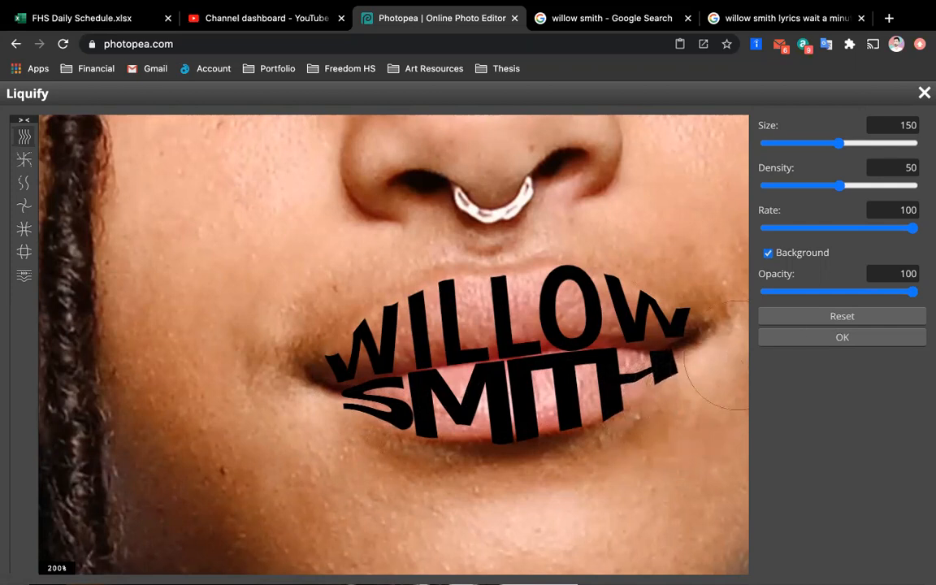
{"action": "left_click", "coordinate": [821, 337]}
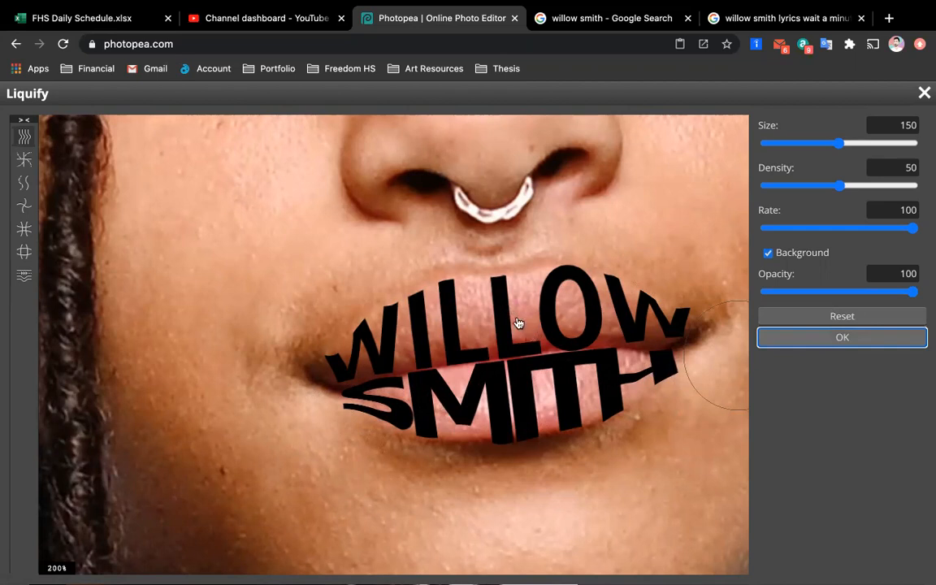
{"action": "key", "text": "Return"}
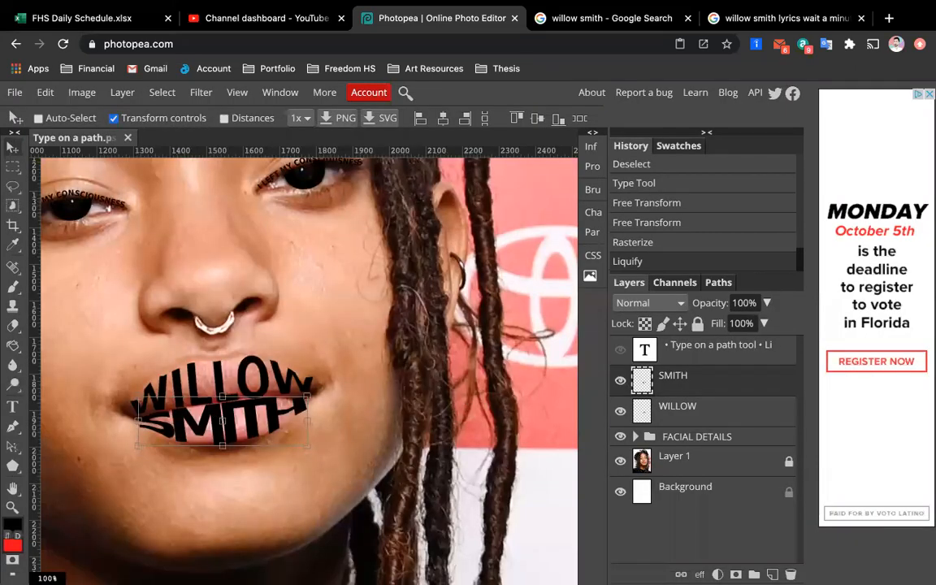
Hide the photo on Layer 1 and inspect the lettered eyebrows, eyes and lips against the white background.
{"action": "left_click", "coordinate": [12, 166]}
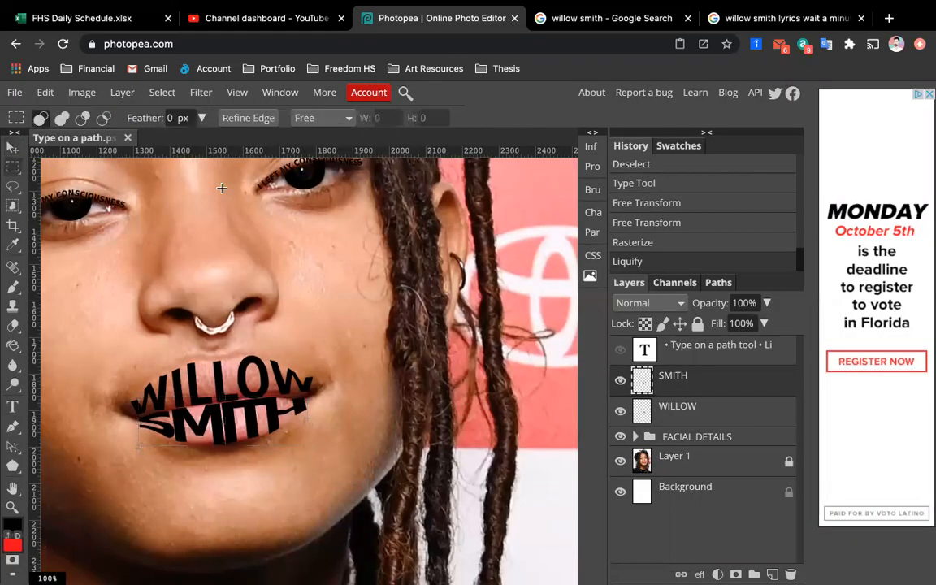
{"action": "left_click", "coordinate": [620, 461]}
{"action": "scroll", "coordinate": [250, 403], "scroll_direction": "down", "scroll_amount": 2}
{"action": "scroll", "coordinate": [250, 403], "scroll_direction": "down", "scroll_amount": 1}
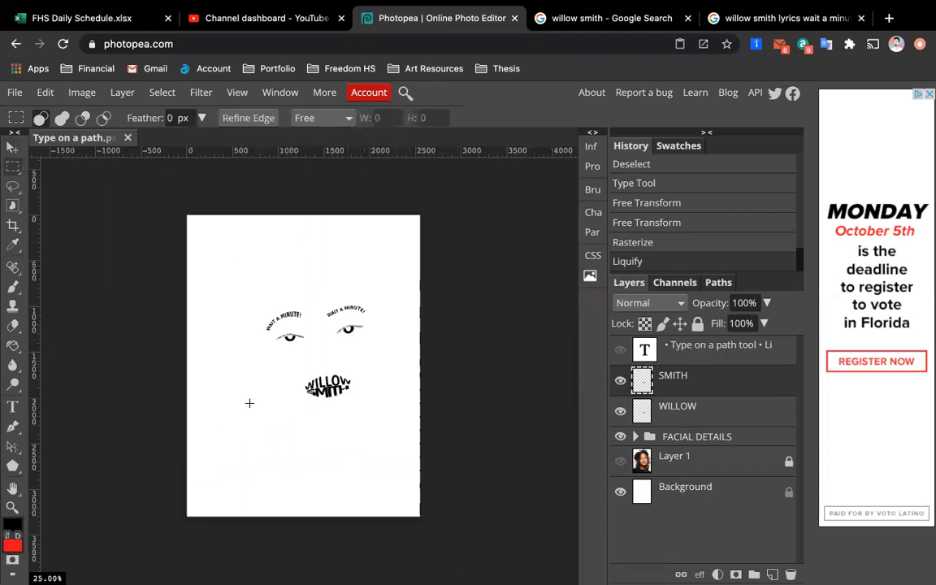
{"action": "scroll", "coordinate": [250, 401], "scroll_direction": "up", "scroll_amount": 1}
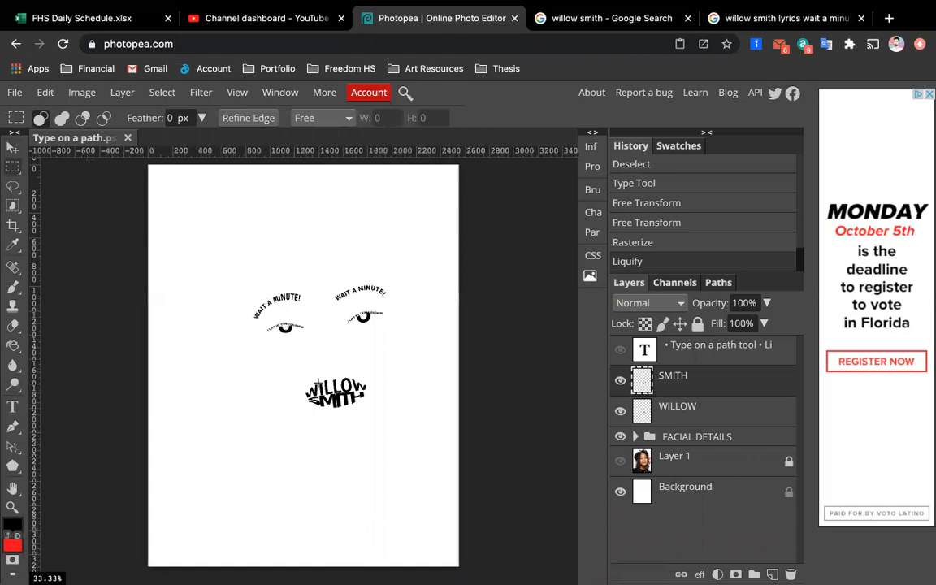
{"action": "scroll", "coordinate": [317, 379], "scroll_direction": "up", "scroll_amount": 2}
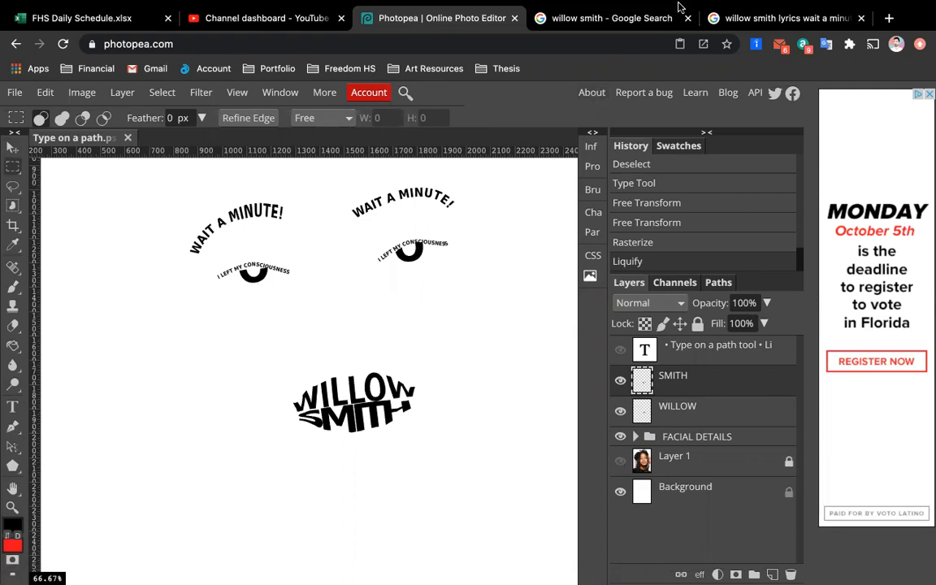
Check the "Wait a Minute!" lyrics page, return to Photopea and show the Layer 1 photo again.
{"action": "left_click", "coordinate": [768, 16]}
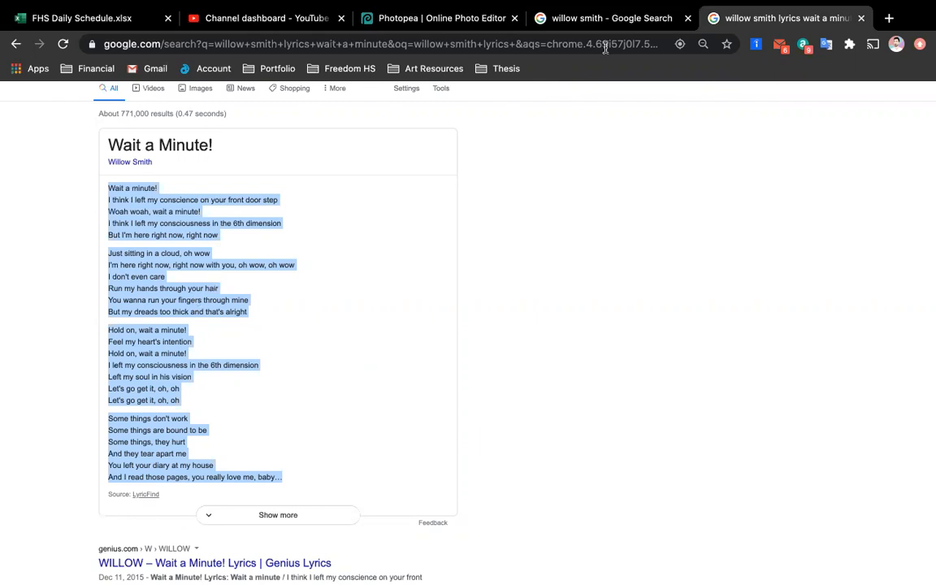
{"action": "left_click", "coordinate": [431, 20]}
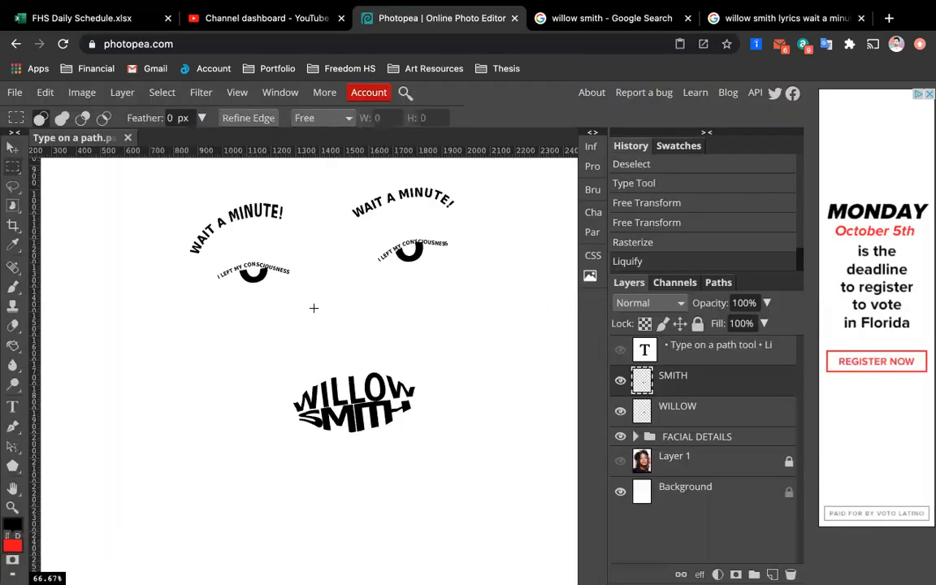
{"action": "scroll", "coordinate": [314, 308], "scroll_direction": "down", "scroll_amount": 1}
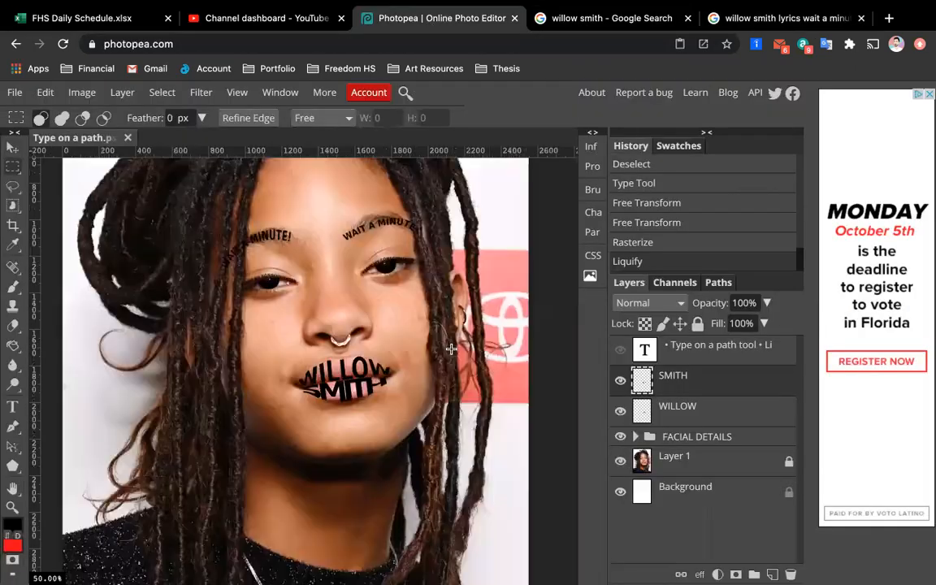
{"action": "scroll", "coordinate": [451, 348], "scroll_direction": "down", "scroll_amount": 2}
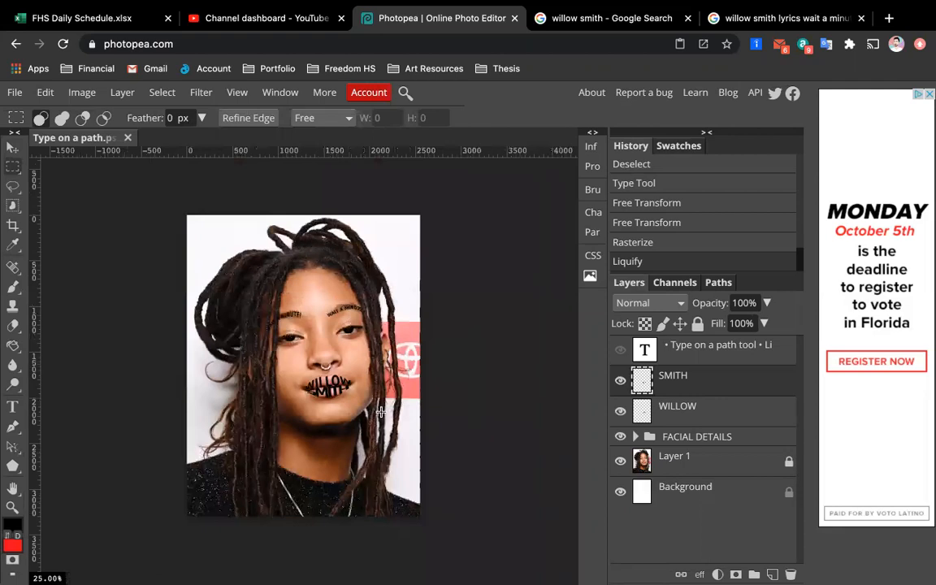
Switch to the lyrics page and review the lyrics from "Wait a minute!" through the second "Hold on, wait a minute!".
{"action": "left_click", "coordinate": [719, 18]}
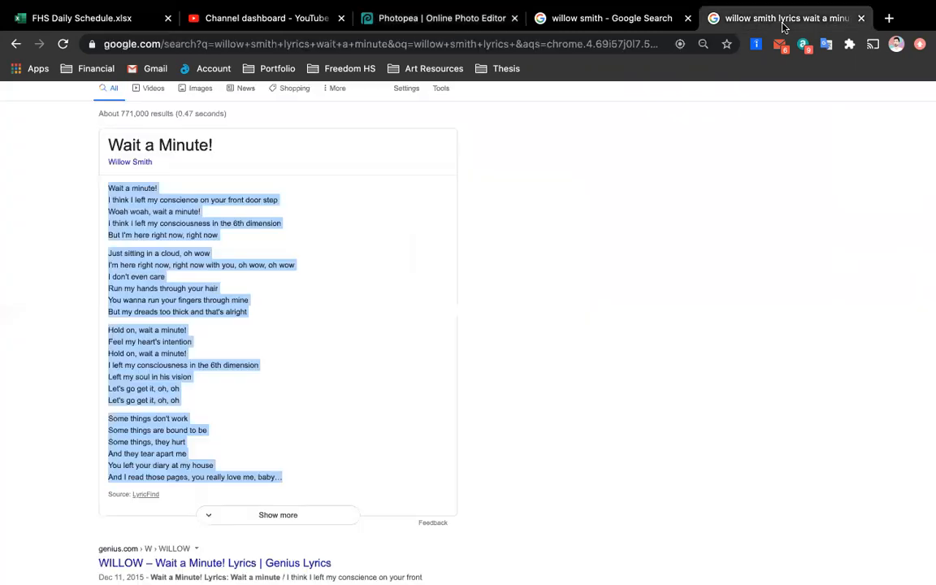
{"action": "left_click", "coordinate": [196, 203]}
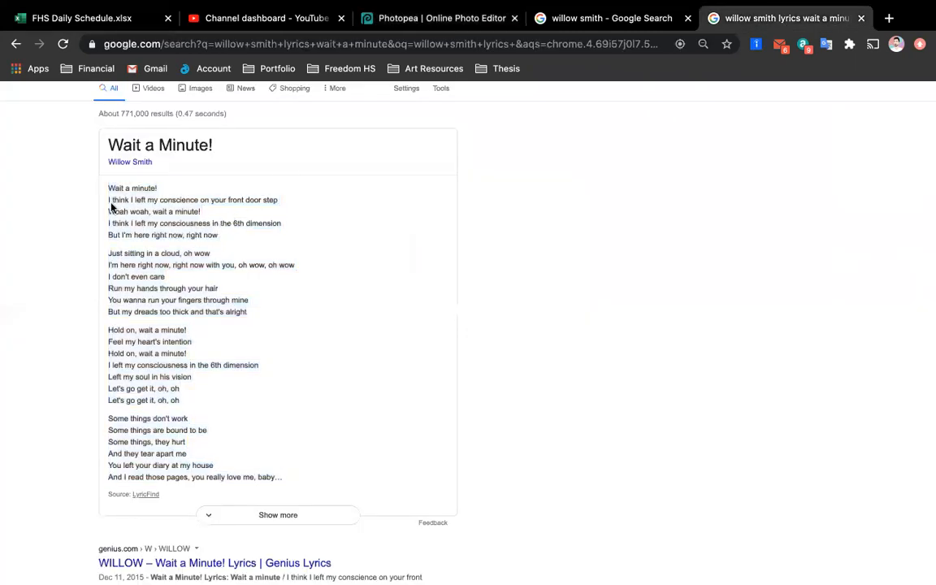
{"action": "left_click_drag", "start_coordinate": [114, 197], "coordinate": [181, 351]}
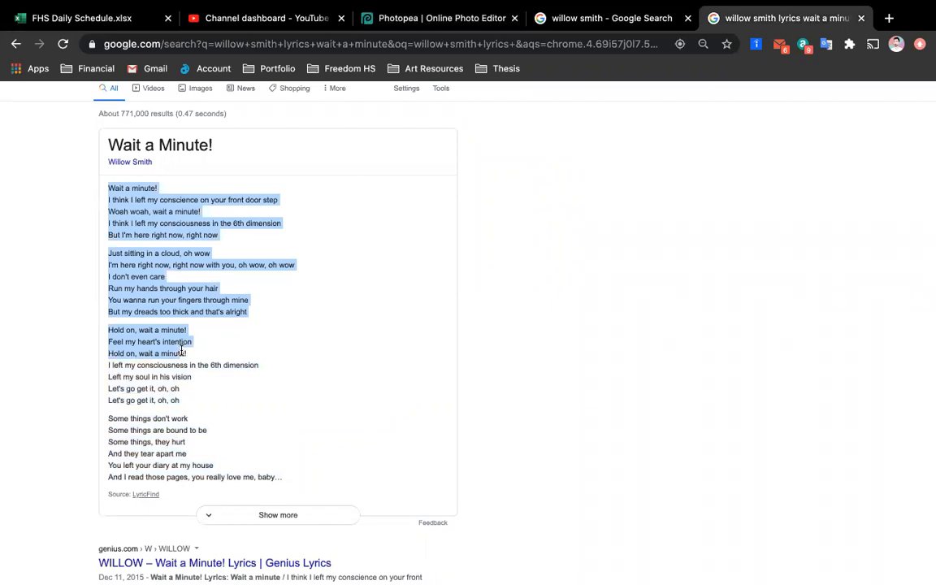
{"action": "key", "text": "ctrl+Up"}
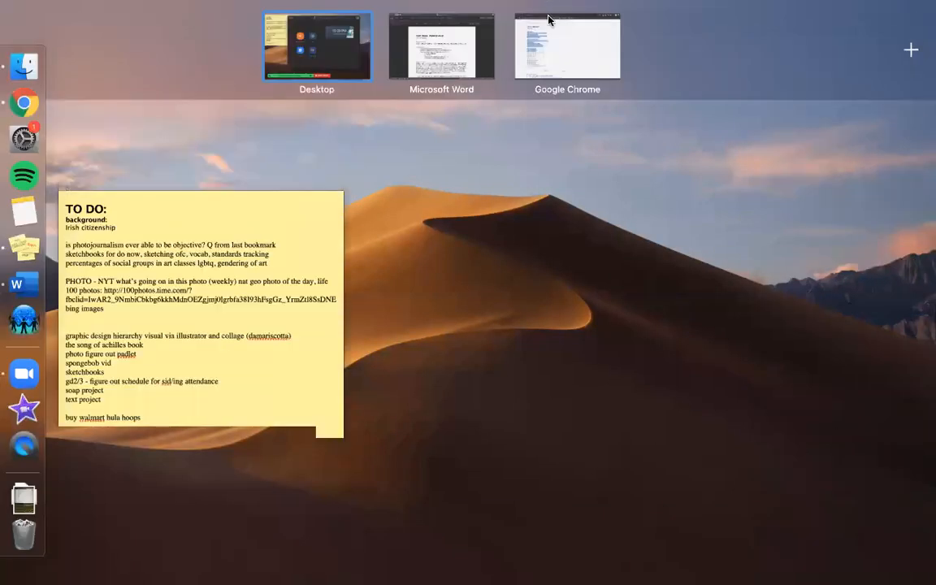
{"action": "left_click", "coordinate": [549, 20]}
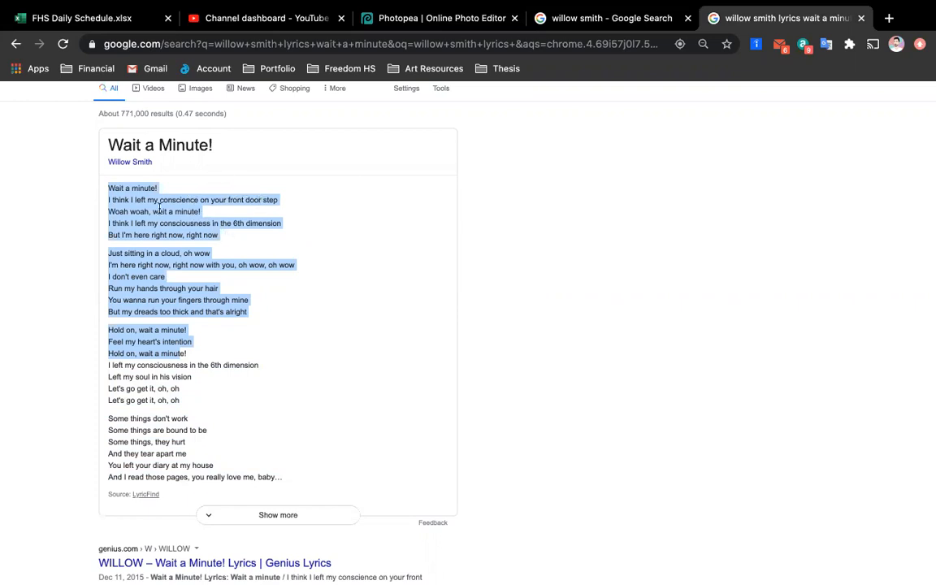
{"action": "left_click", "coordinate": [117, 199]}
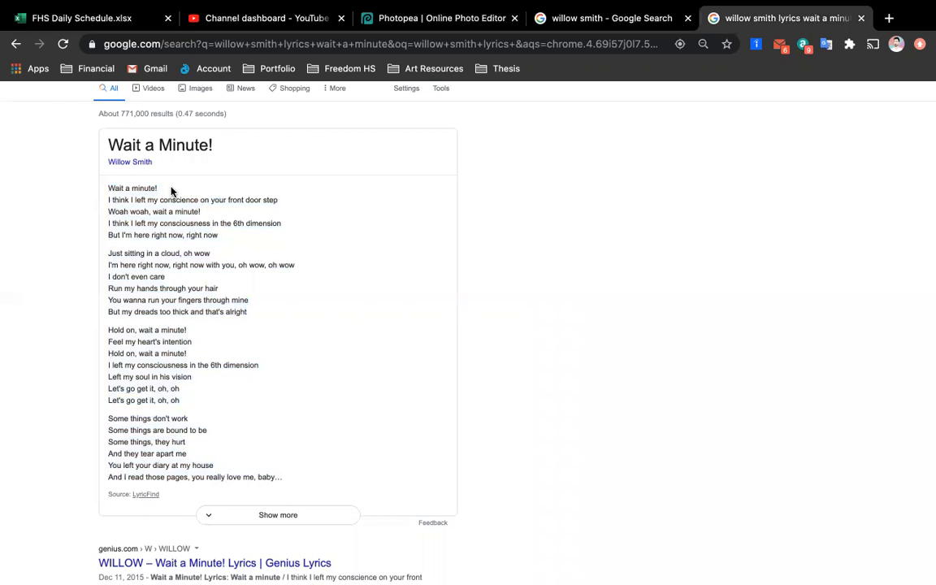
Return to Photopea and compare the lettering with and without the Layer 1 photo, leaving the photo shown.
{"action": "left_click", "coordinate": [619, 18]}
{"action": "left_click", "coordinate": [438, 17]}
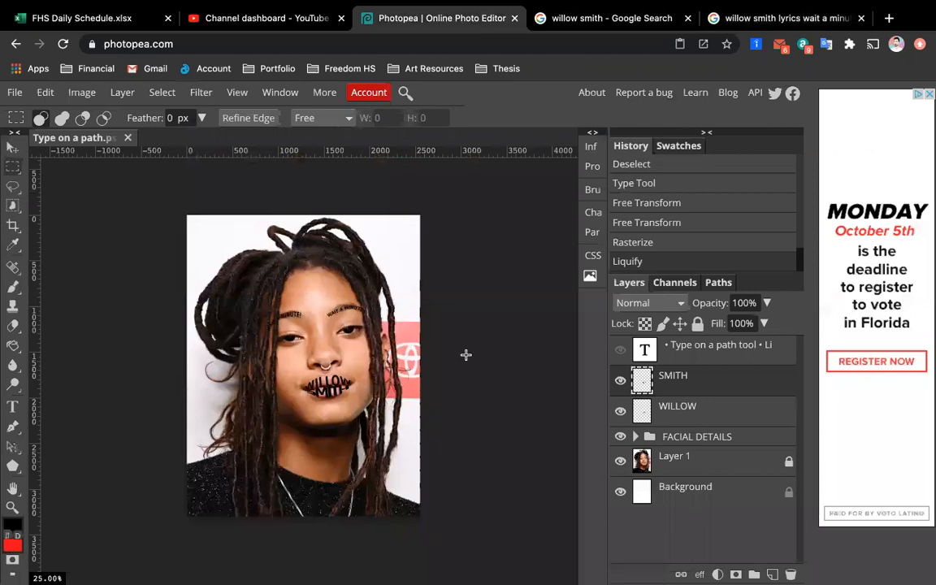
{"action": "left_click", "coordinate": [620, 461]}
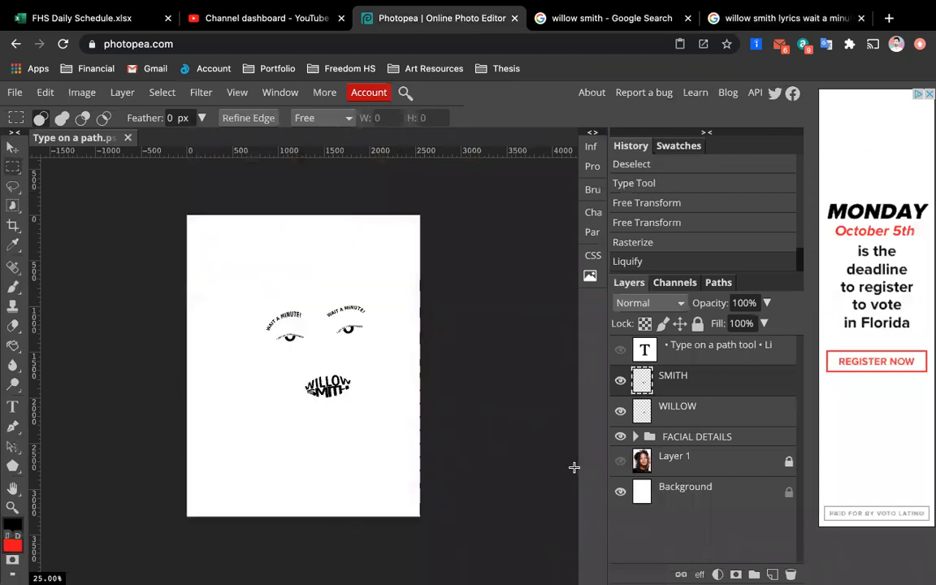
{"action": "left_click", "coordinate": [620, 463]}
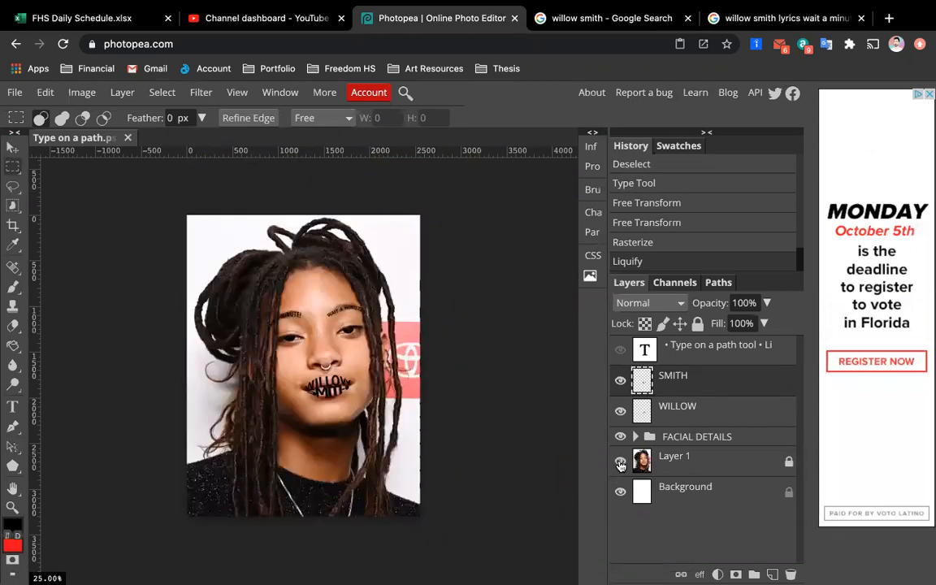